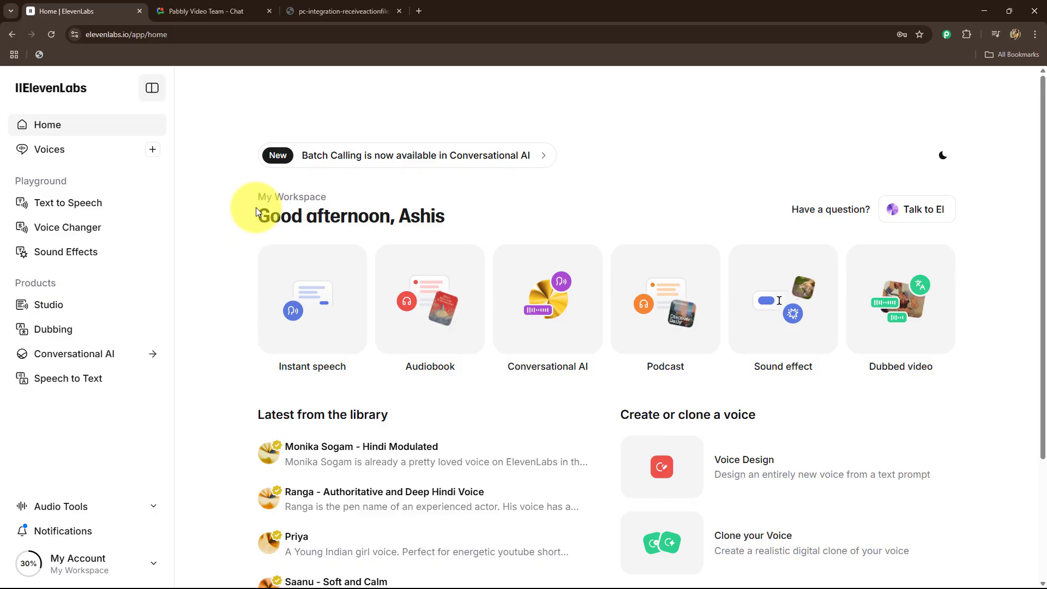
- Review the message in the Support Team space in Google Chat and play its generated audio clip
{"action": "left_click", "coordinate": [227, 8]}
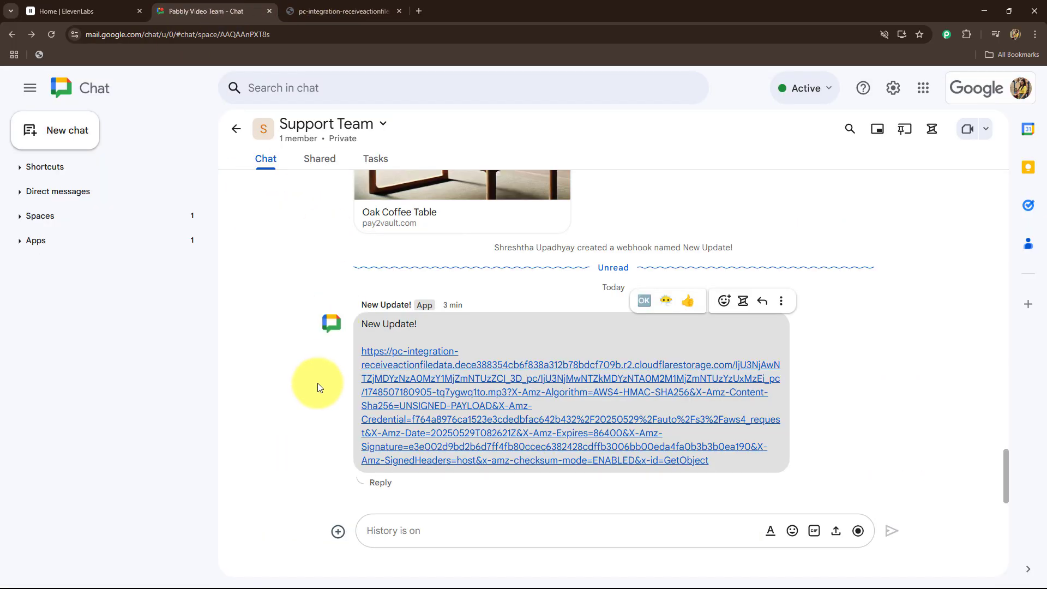
{"action": "left_click", "coordinate": [338, 12]}
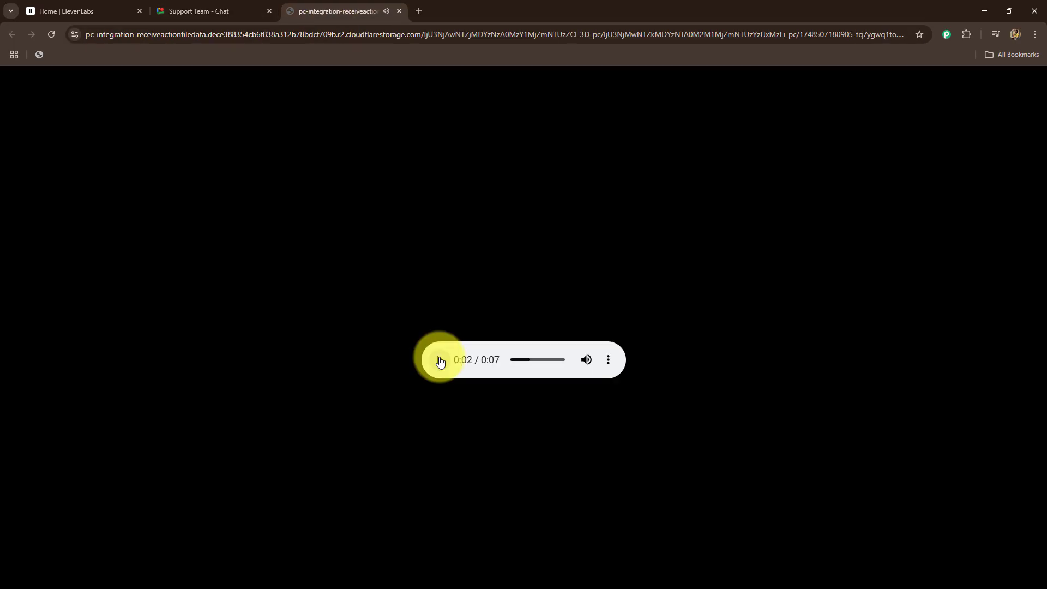
{"action": "left_click", "coordinate": [440, 361]}
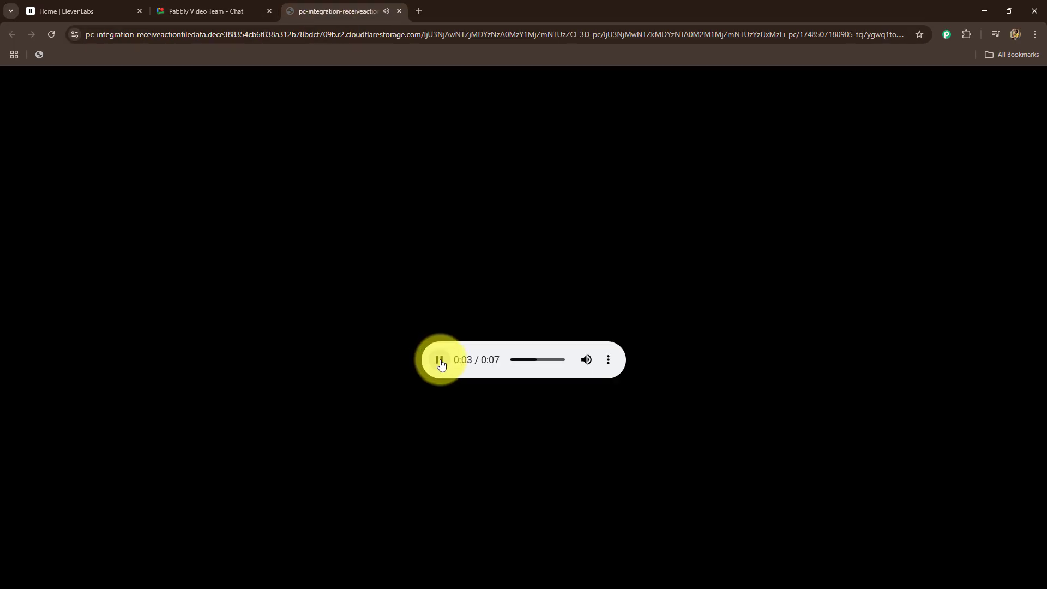
{"action": "left_click", "coordinate": [441, 362]}
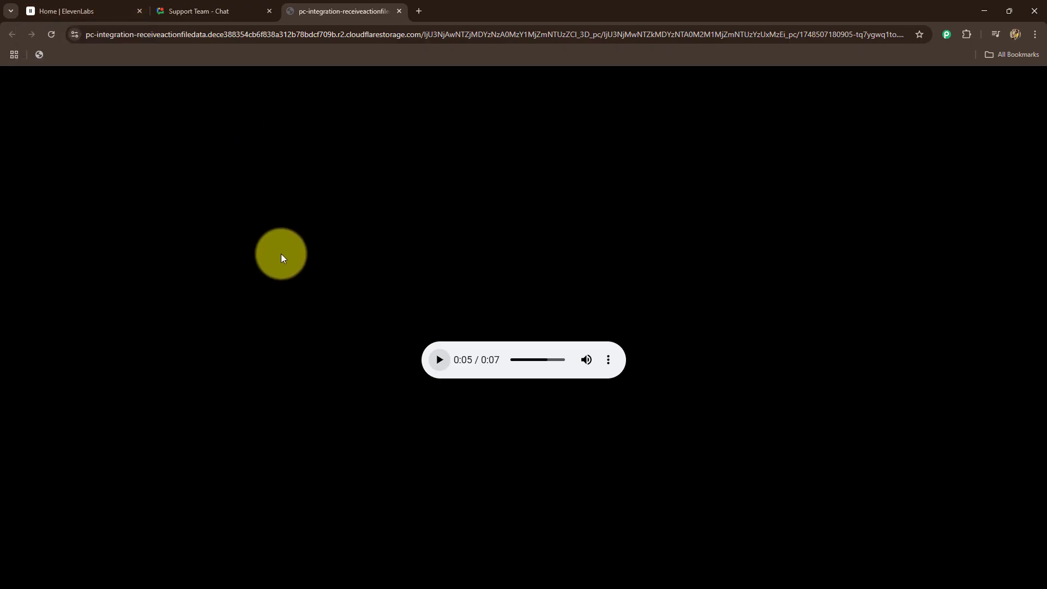
{"action": "left_click", "coordinate": [104, 11]}
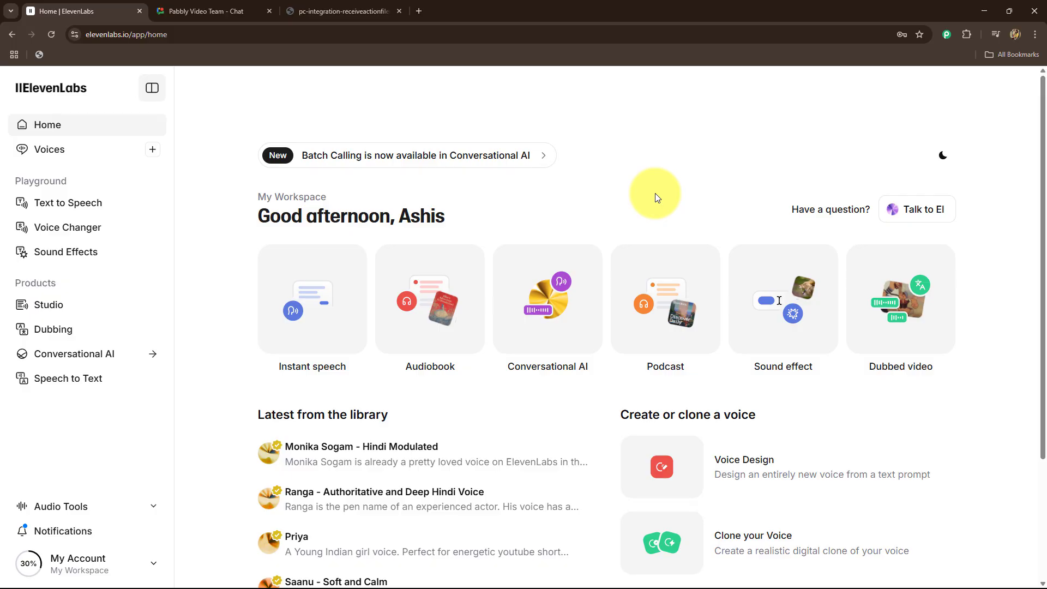
{"action": "left_click", "coordinate": [246, 11]}
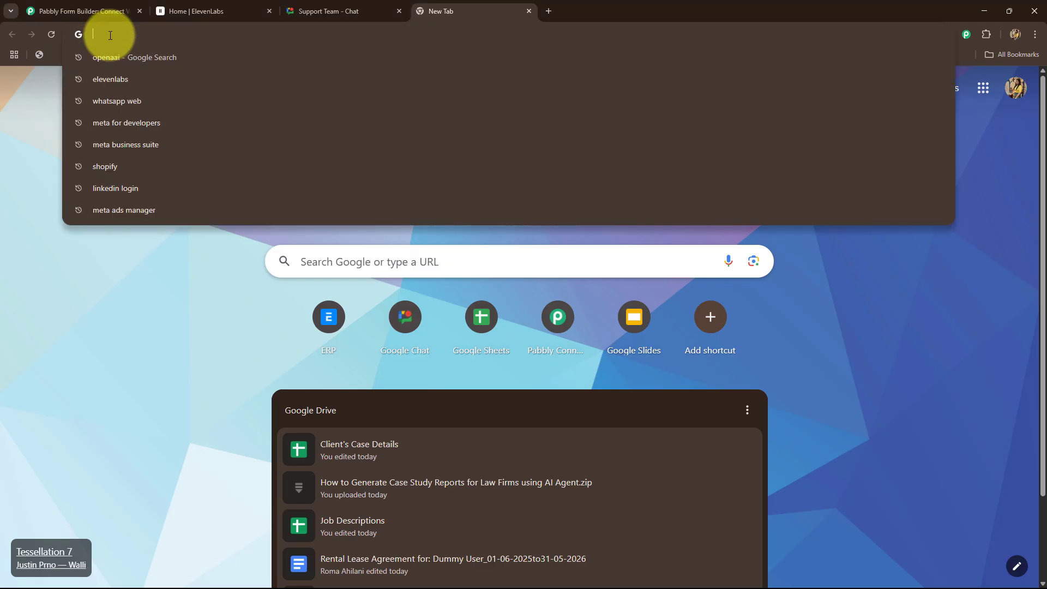
- Open the pabbly.com/connect website and sign in to the Pabbly account
{"action": "type", "text": "pabb"}
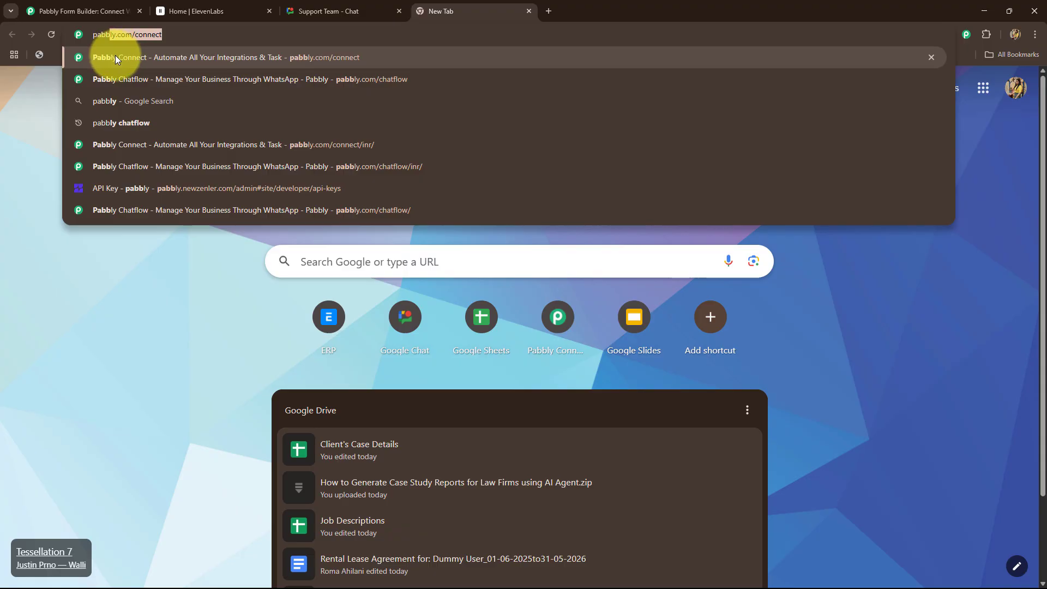
{"action": "left_click", "coordinate": [118, 57]}
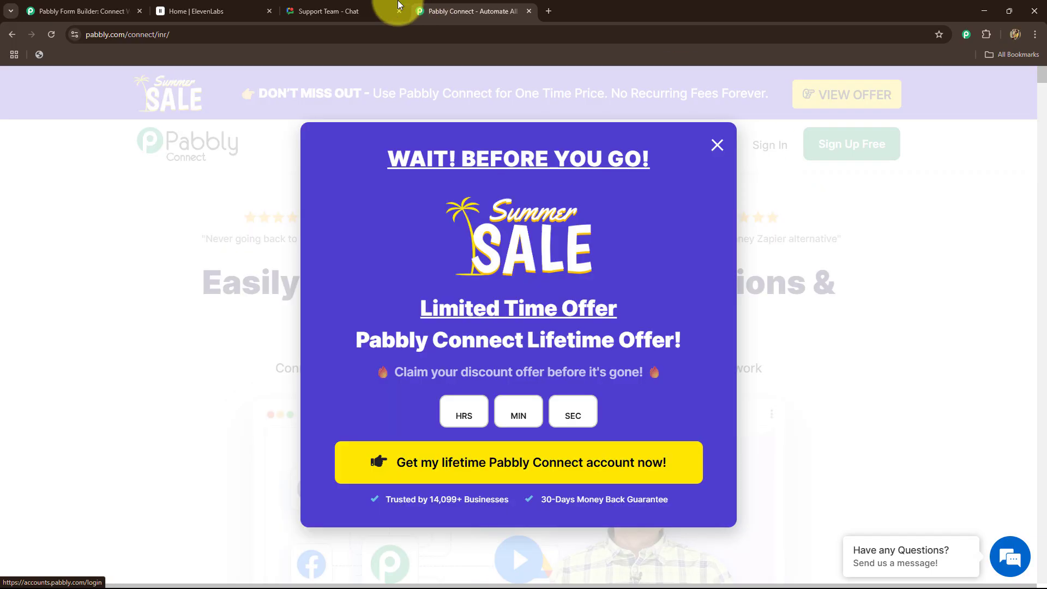
{"action": "left_click", "coordinate": [774, 246]}
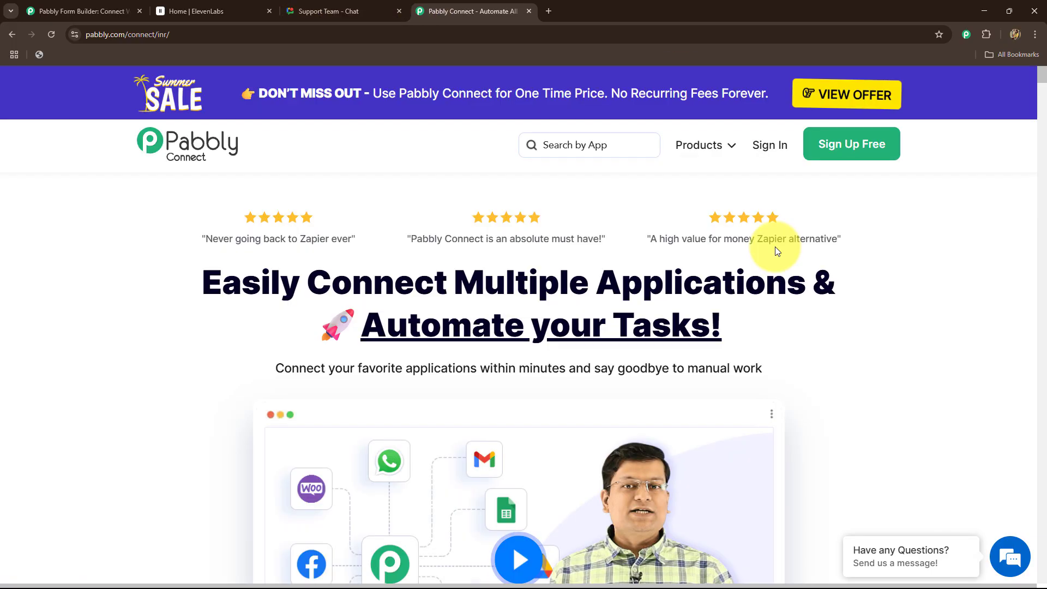
{"action": "left_click_drag", "start_coordinate": [207, 289], "coordinate": [822, 336]}
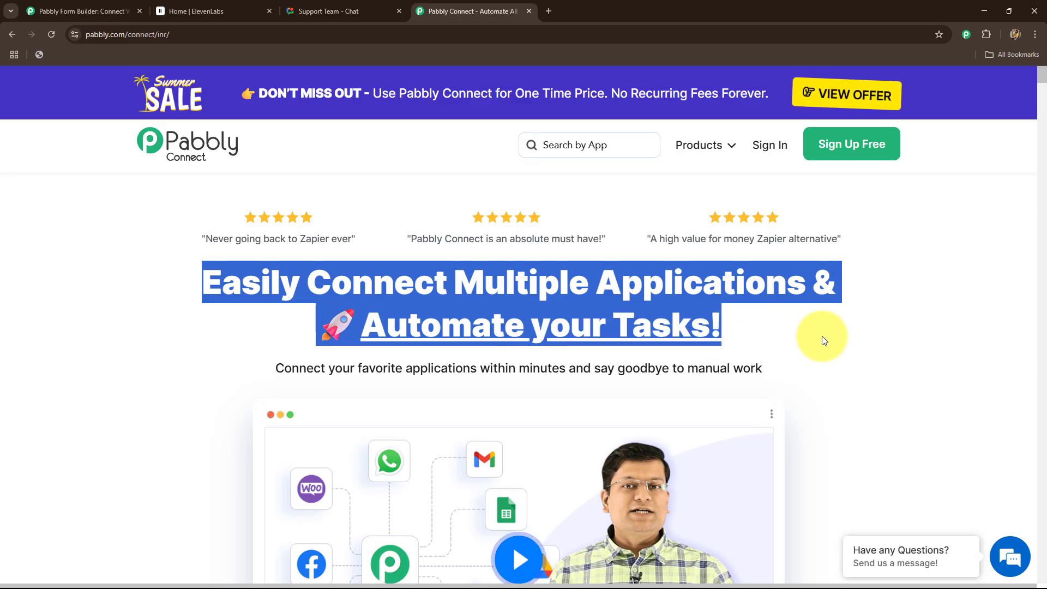
{"action": "left_click", "coordinate": [107, 382]}
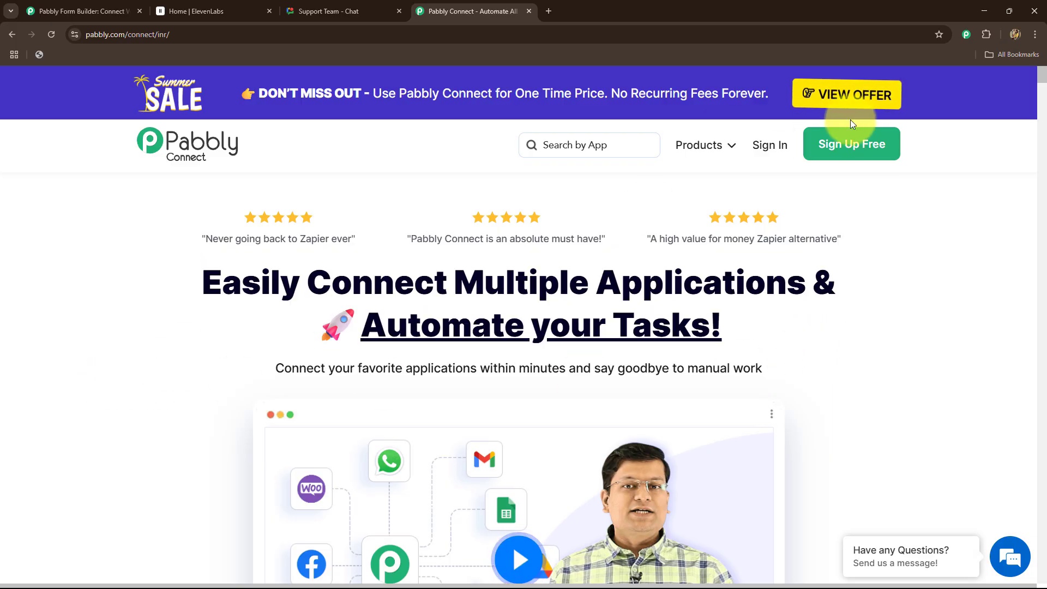
{"action": "left_click", "coordinate": [774, 149]}
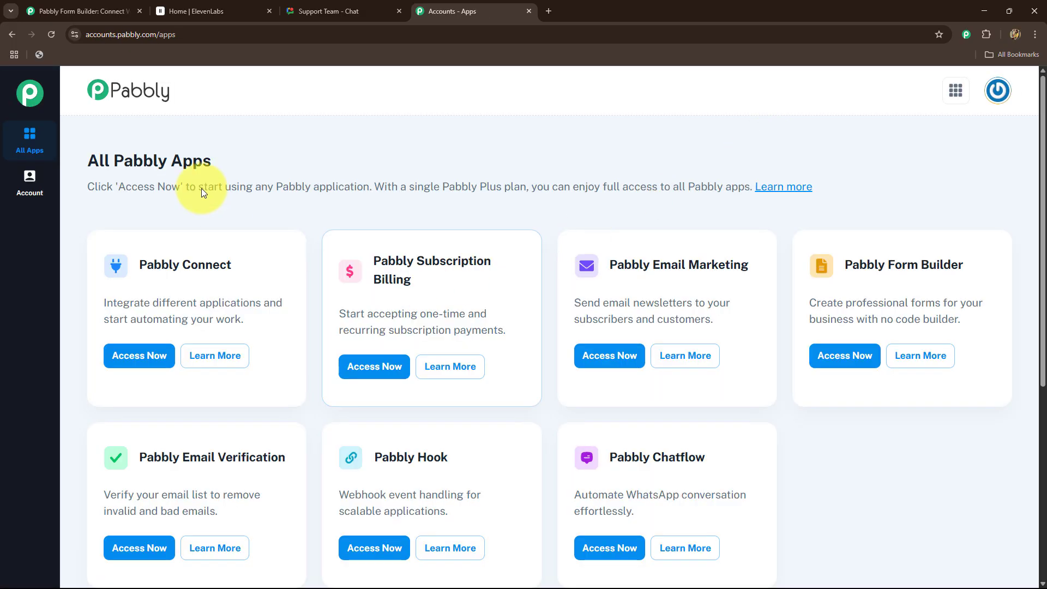
- Access Pabbly Connect from the overview of all Pabbly apps
{"action": "left_click_drag", "start_coordinate": [90, 162], "coordinate": [257, 159]}
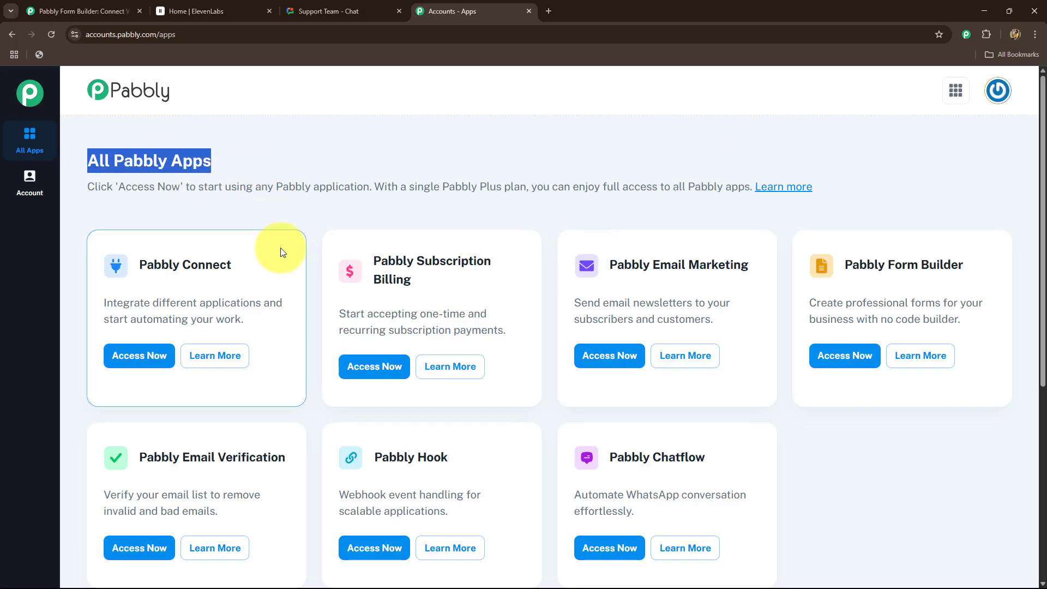
{"action": "scroll", "coordinate": [280, 247], "scroll_direction": "down", "scroll_amount": 2}
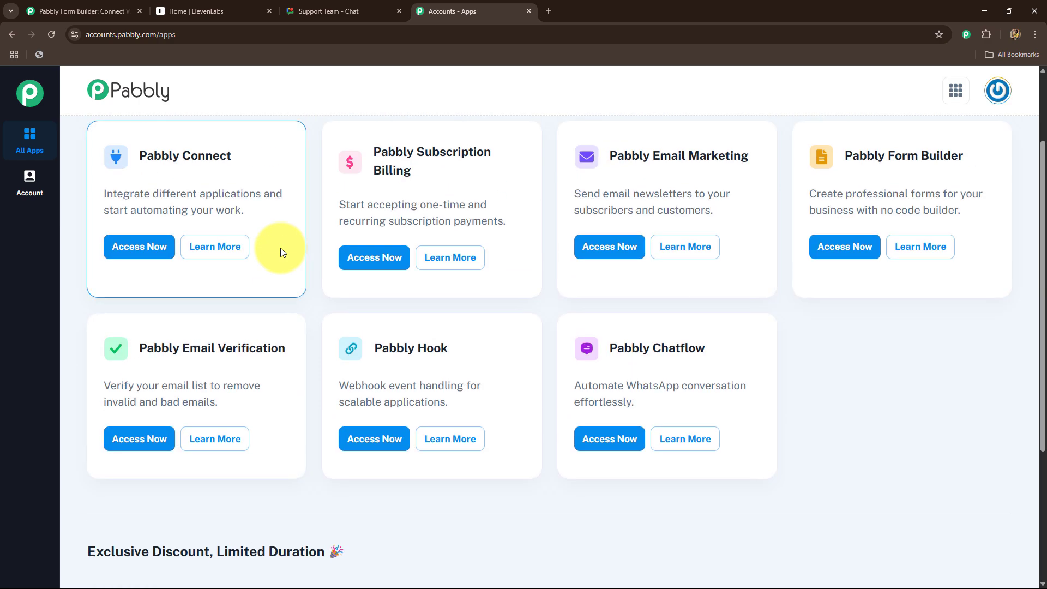
{"action": "left_click_drag", "start_coordinate": [138, 156], "coordinate": [243, 160]}
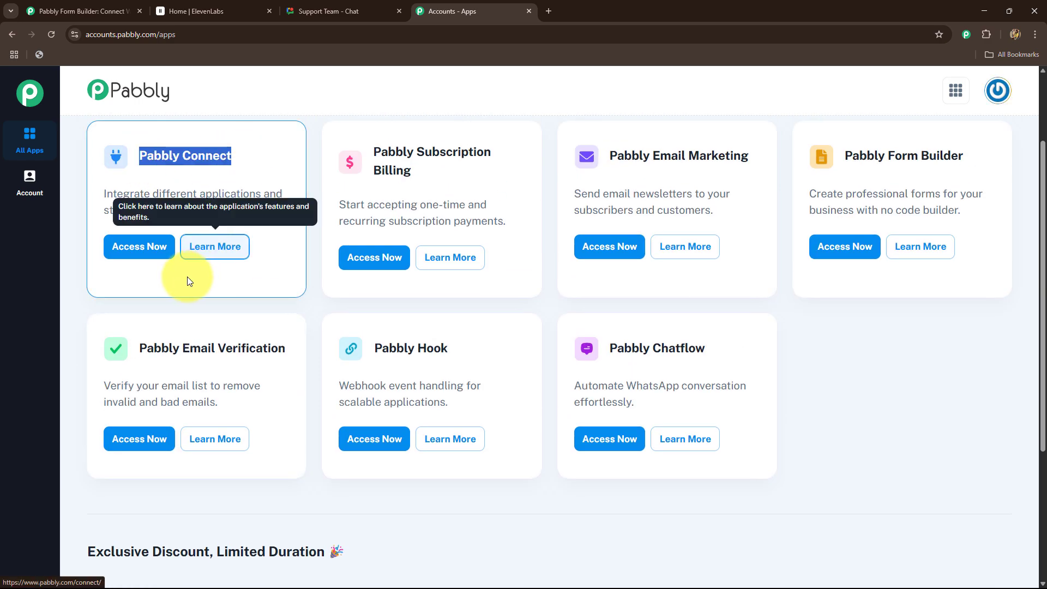
{"action": "left_click", "coordinate": [143, 251]}
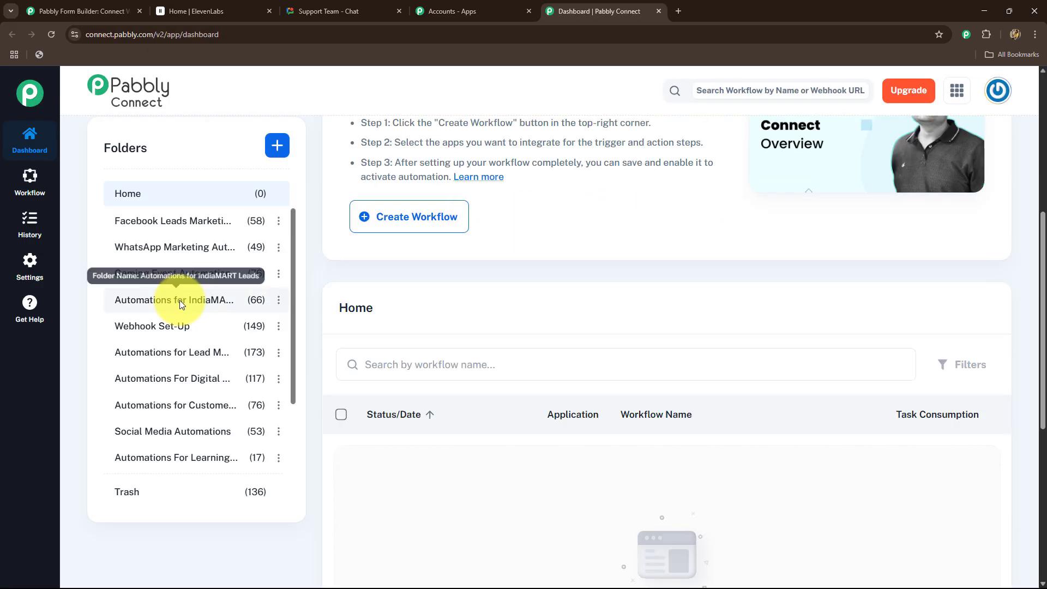
{"action": "scroll", "coordinate": [558, 338], "scroll_direction": "down", "scroll_amount": 4}
{"action": "scroll", "coordinate": [558, 335], "scroll_direction": "up", "scroll_amount": 4}
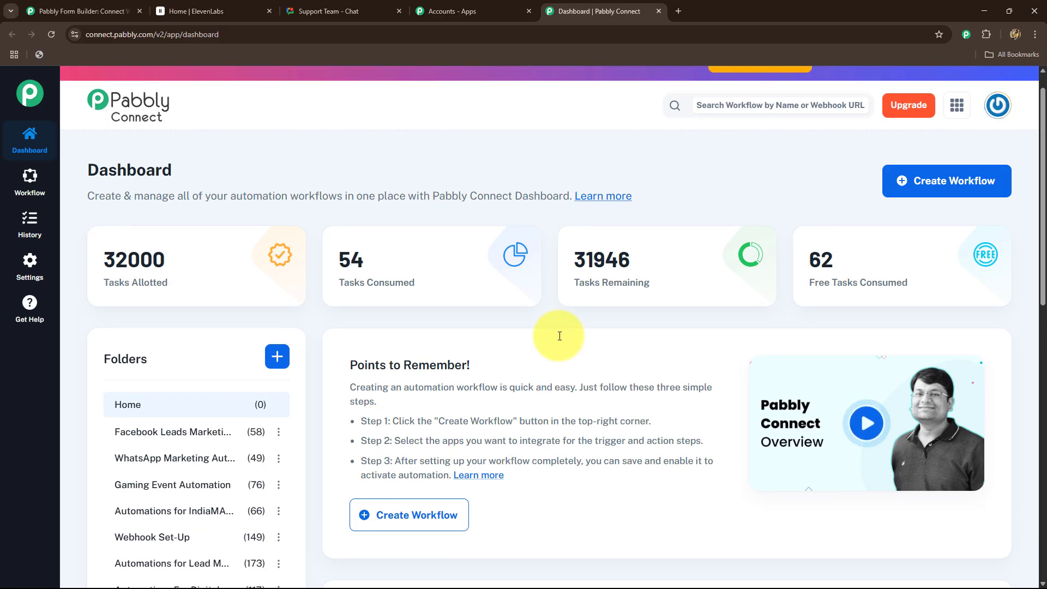
{"action": "scroll", "coordinate": [559, 335], "scroll_direction": "down", "scroll_amount": 6}
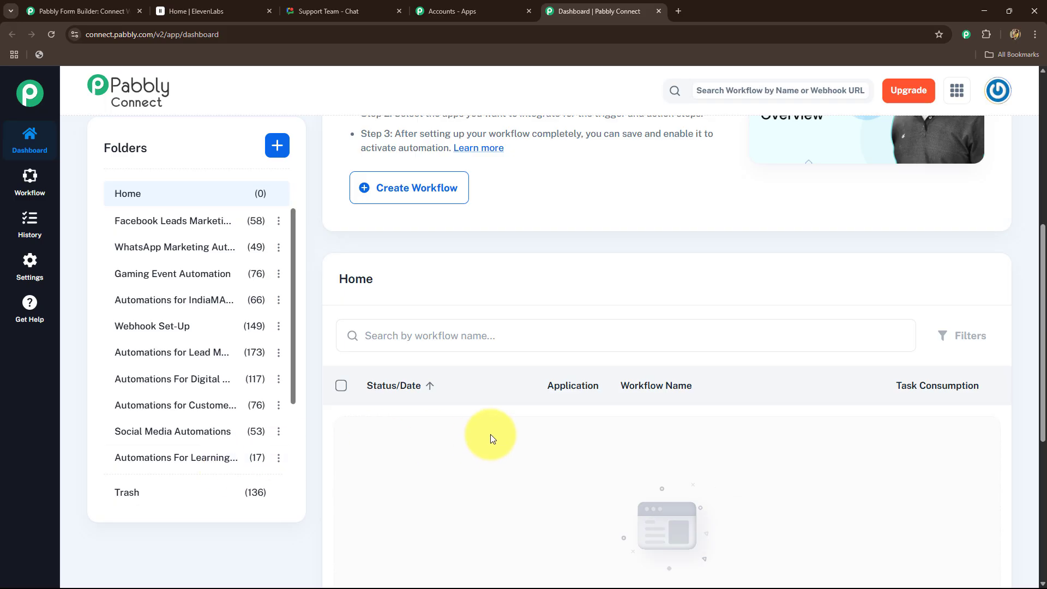
{"action": "scroll", "coordinate": [489, 438], "scroll_direction": "up", "scroll_amount": 6}
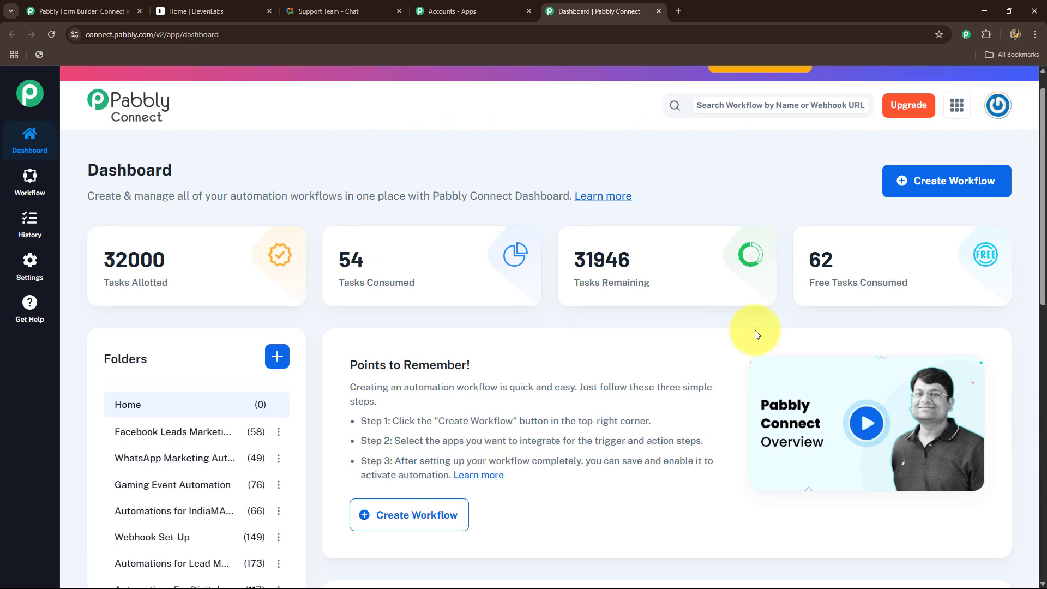
- Start a new workflow named "Generate Text to Speech from Webhook Response Using ElevenLabs and Send It to Google Chat"
{"action": "left_click", "coordinate": [935, 180]}
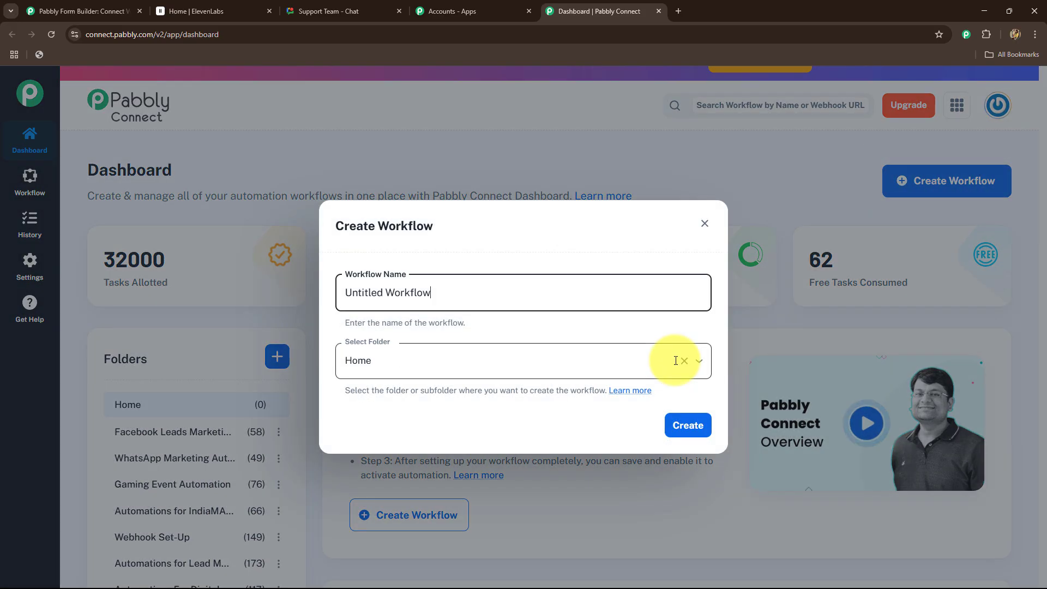
{"action": "left_click_drag", "start_coordinate": [491, 298], "coordinate": [289, 306]}
{"action": "key", "text": "BackSpace"}
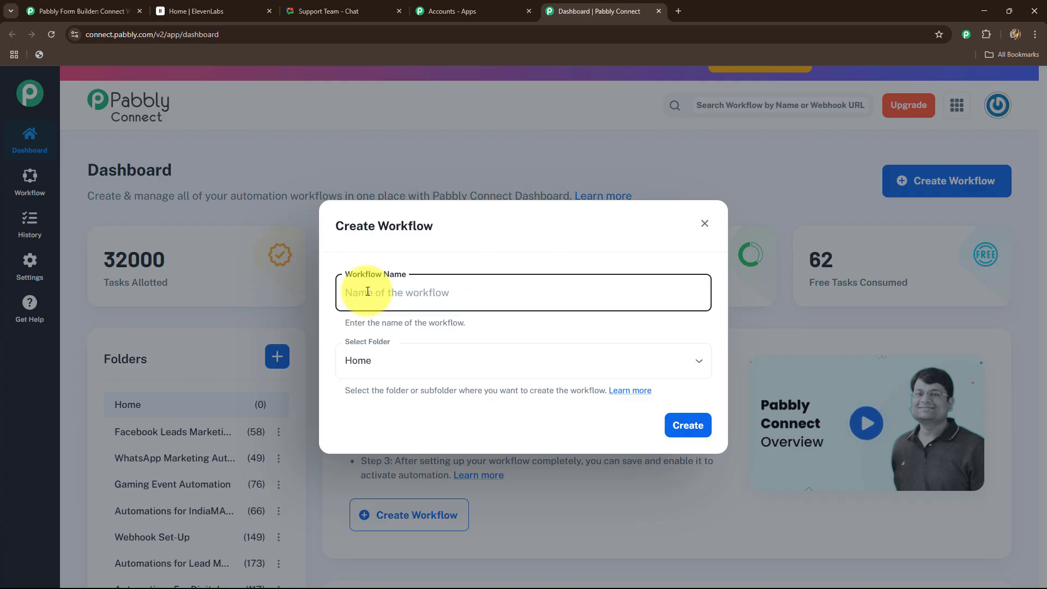
{"action": "key", "text": "ctrl+v"}
{"action": "left_click_drag", "start_coordinate": [355, 295], "coordinate": [707, 325]}
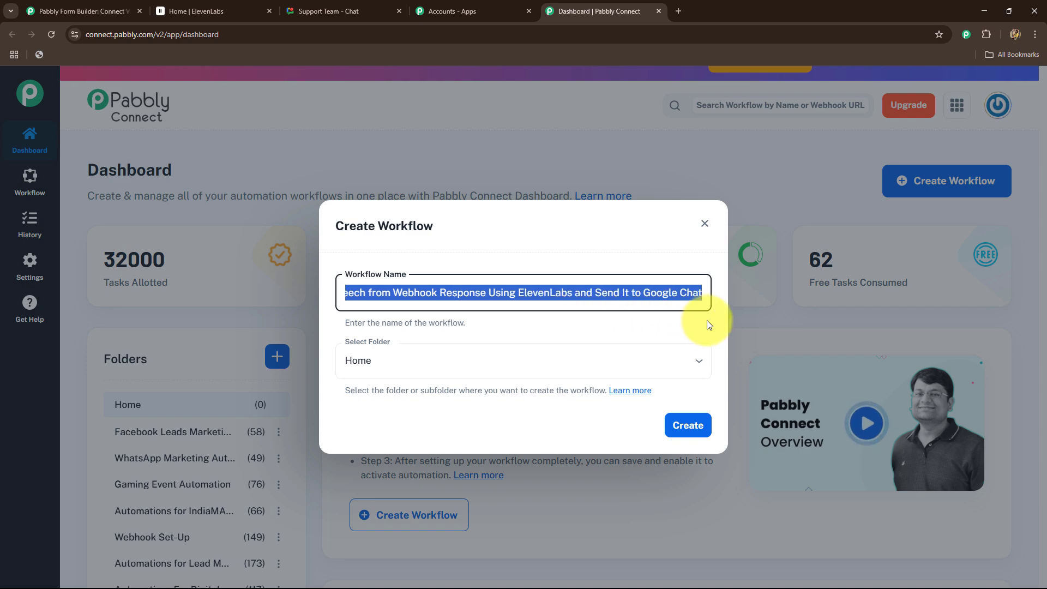
{"action": "left_click", "coordinate": [653, 318]}
- Set the workflow's folder to AI Automations and create the workflow
{"action": "left_click", "coordinate": [402, 360]}
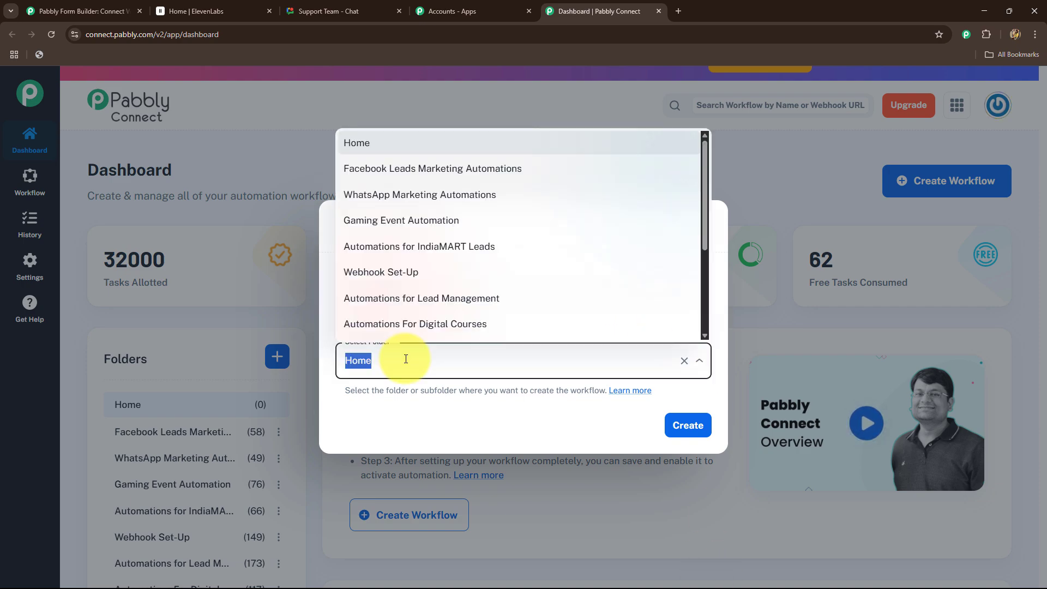
{"action": "scroll", "coordinate": [384, 306], "scroll_direction": "down", "scroll_amount": 3}
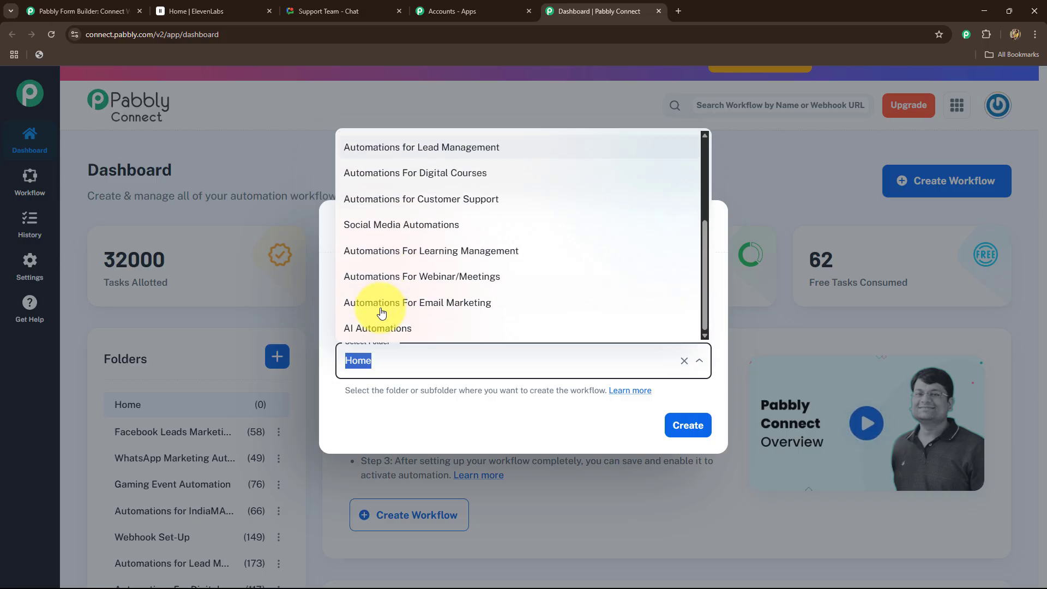
{"action": "scroll", "coordinate": [381, 312], "scroll_direction": "up", "scroll_amount": 3}
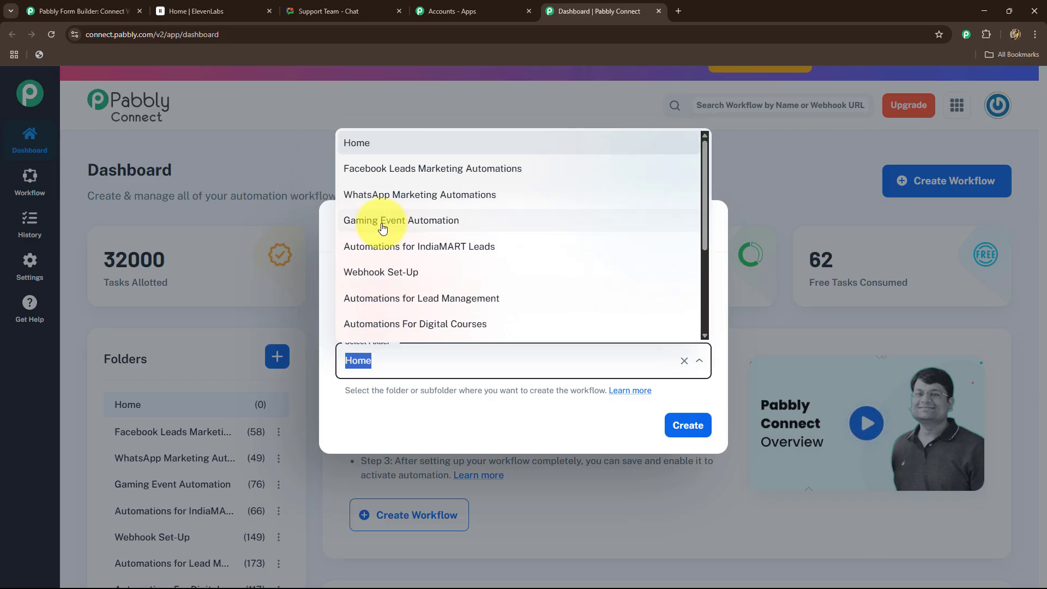
{"action": "scroll", "coordinate": [382, 227], "scroll_direction": "down", "scroll_amount": 3}
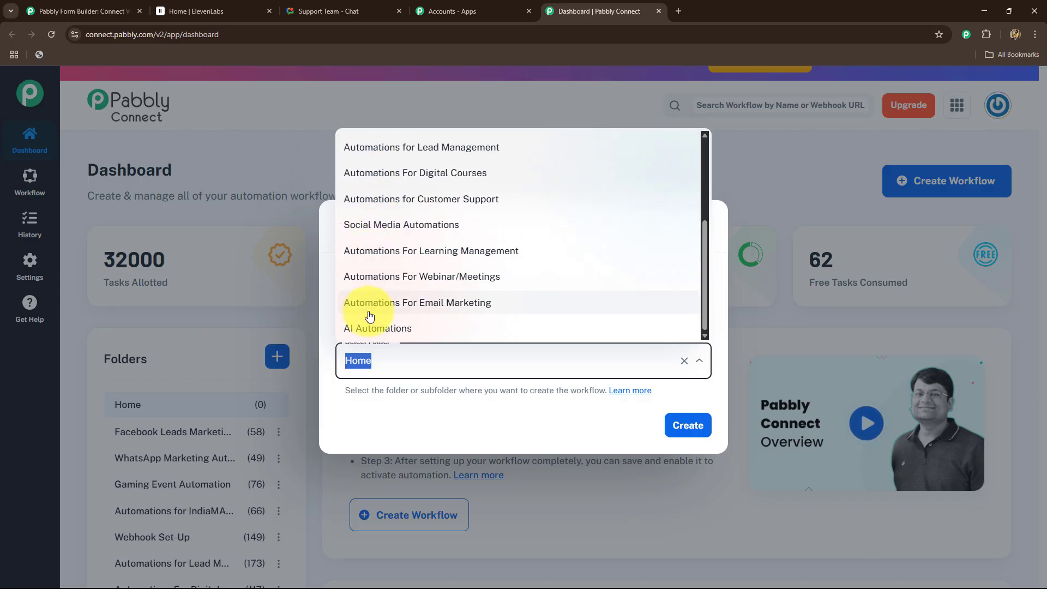
{"action": "left_click", "coordinate": [365, 329]}
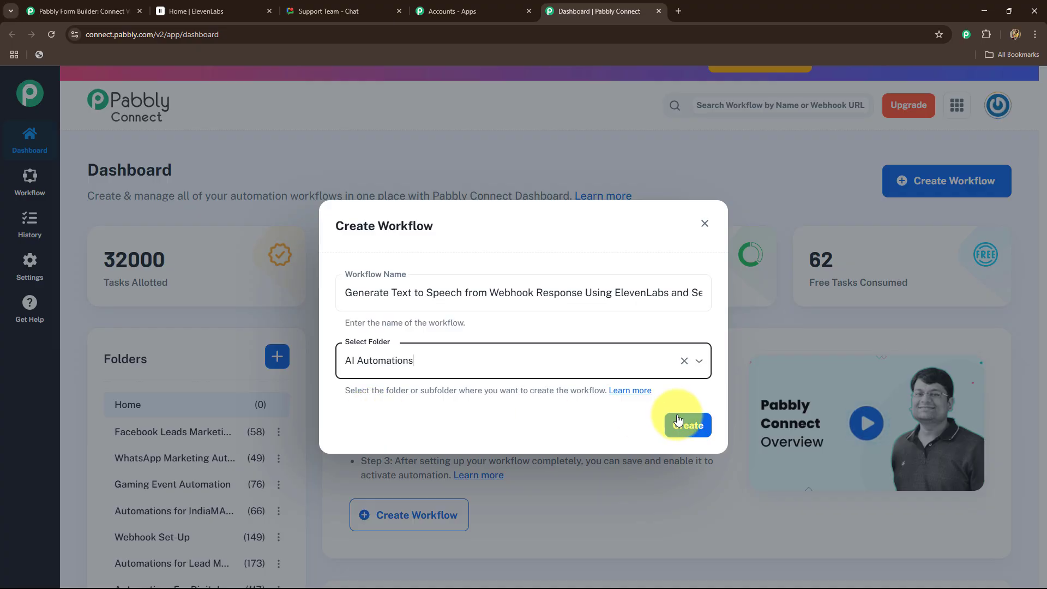
{"action": "left_click", "coordinate": [688, 425]}
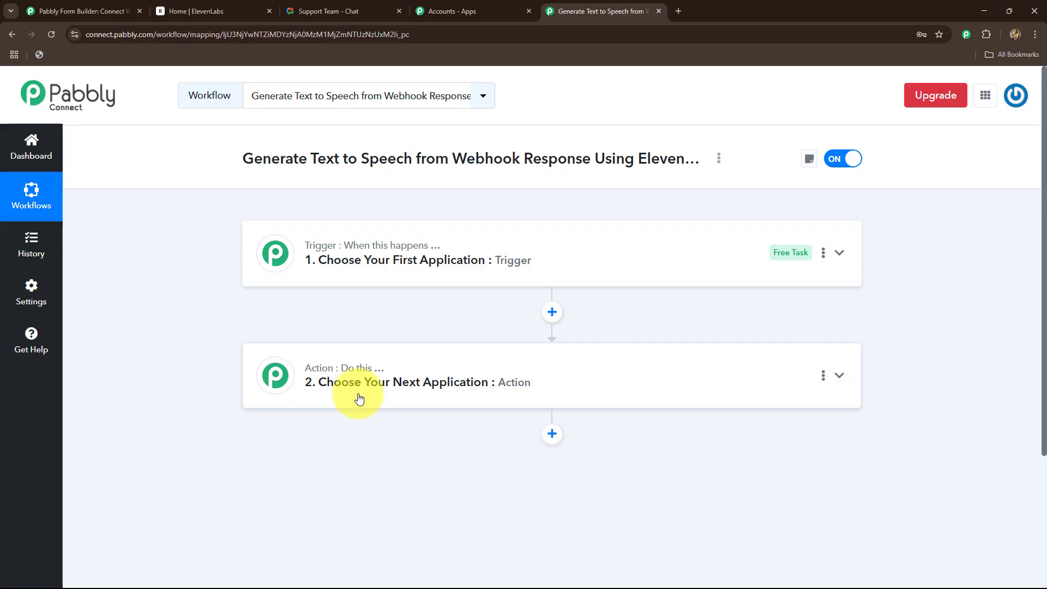
- Examine the app choices of the workflow's trigger, the action step below it and the Support Team space in Google Chat
{"action": "left_click", "coordinate": [311, 257]}
{"action": "scroll", "coordinate": [208, 315], "scroll_direction": "down", "scroll_amount": 4}
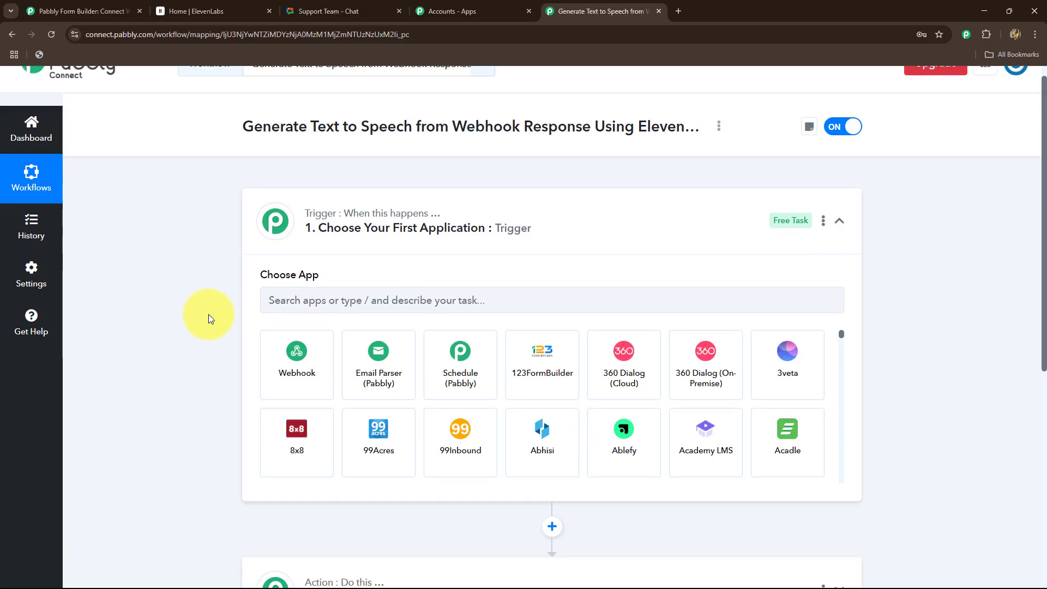
{"action": "scroll", "coordinate": [208, 315], "scroll_direction": "up", "scroll_amount": 2}
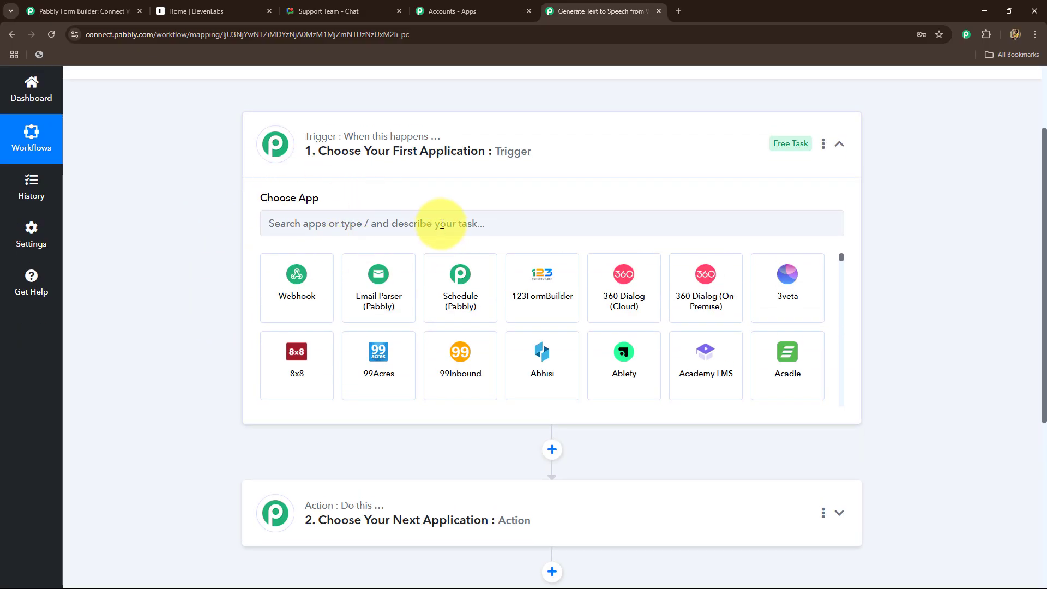
{"action": "scroll", "coordinate": [362, 325], "scroll_direction": "down", "scroll_amount": 4}
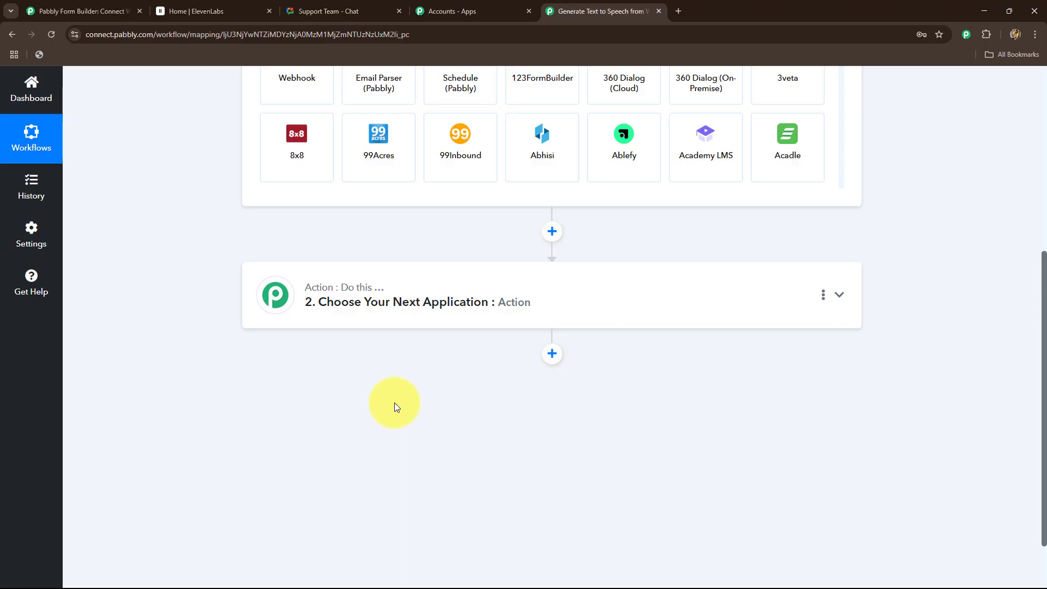
{"action": "scroll", "coordinate": [393, 404], "scroll_direction": "up", "scroll_amount": 4}
{"action": "left_click", "coordinate": [322, 11]}
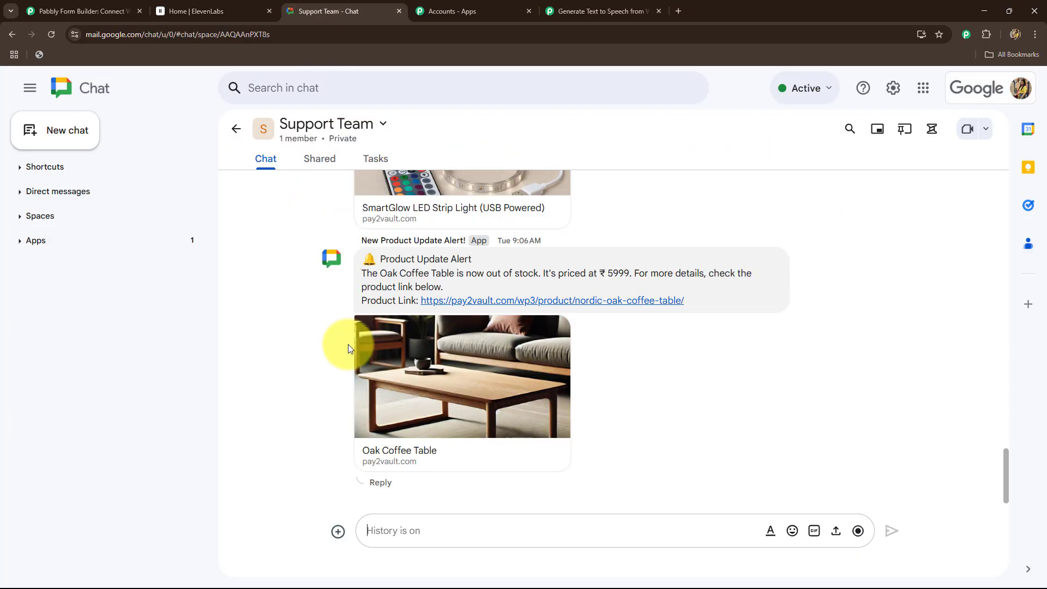
{"action": "left_click", "coordinate": [596, 11]}
{"action": "scroll", "coordinate": [342, 279], "scroll_direction": "up", "scroll_amount": 2}
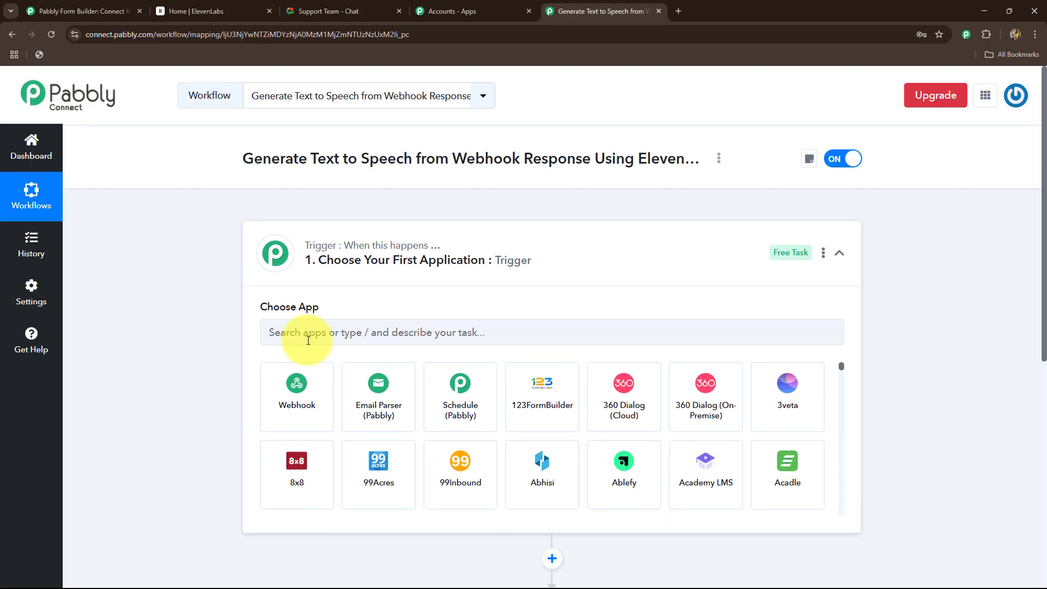
{"action": "scroll", "coordinate": [207, 391], "scroll_direction": "down", "scroll_amount": 2}
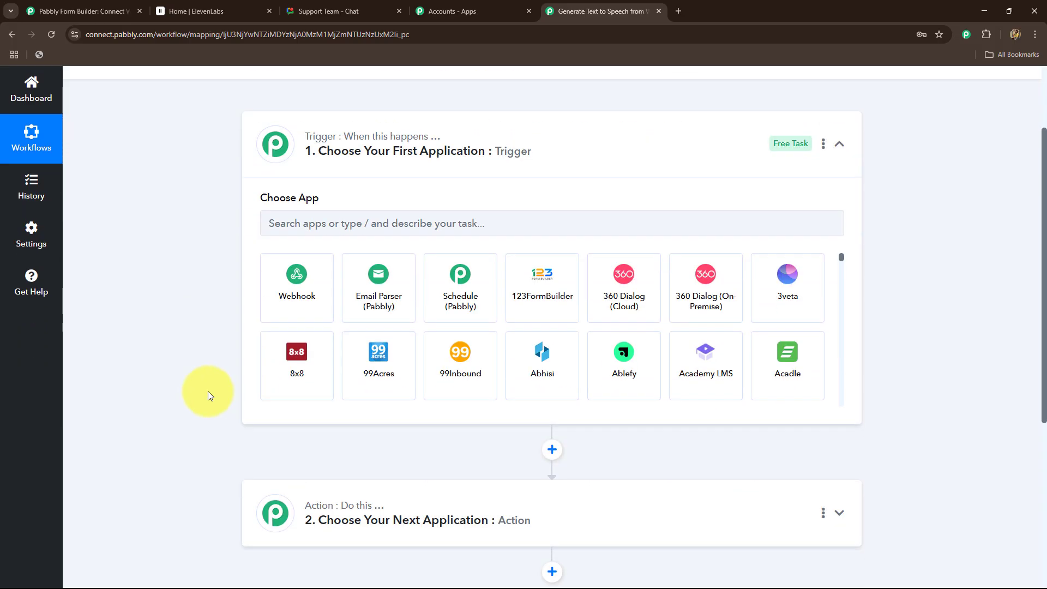
{"action": "left_click", "coordinate": [838, 144]}
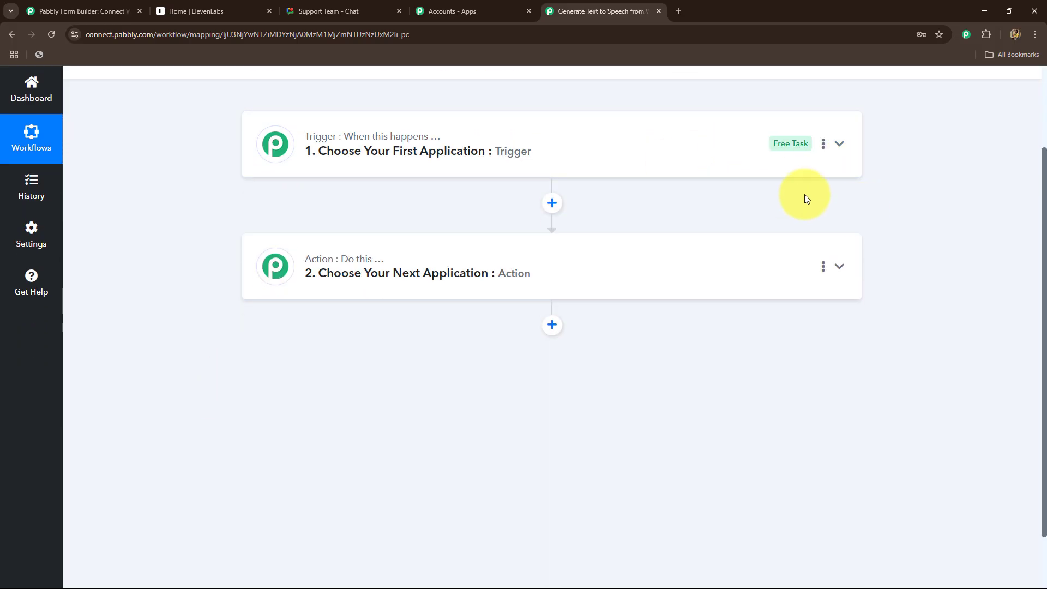
- Set the workflow's trigger to the Webhook by Pabbly app with the event Catch Webhook (Preferred)
{"action": "left_click", "coordinate": [213, 10]}
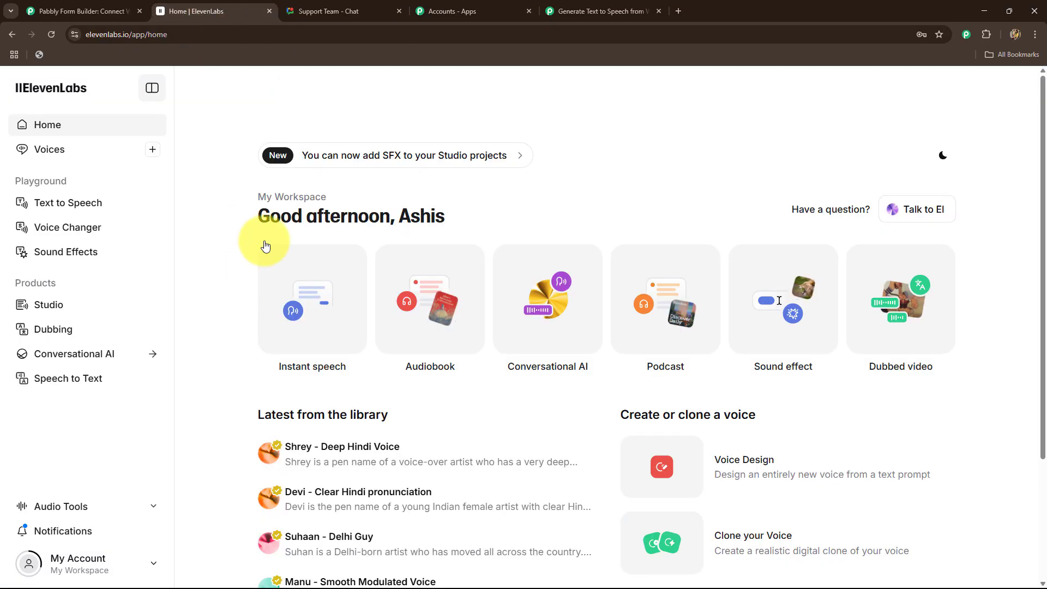
{"action": "left_click", "coordinate": [584, 11]}
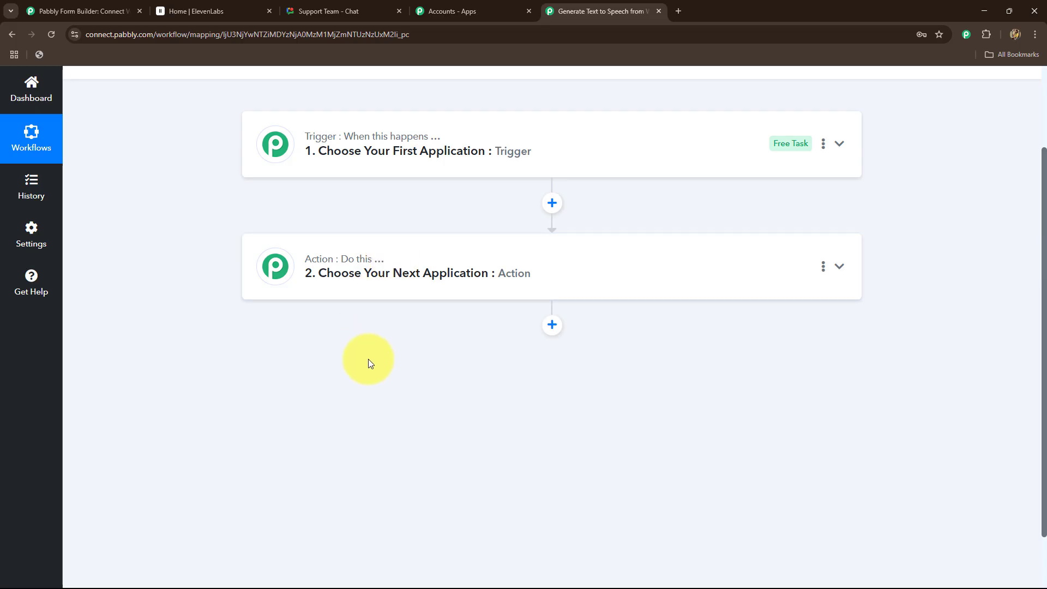
{"action": "scroll", "coordinate": [368, 359], "scroll_direction": "up", "scroll_amount": 2}
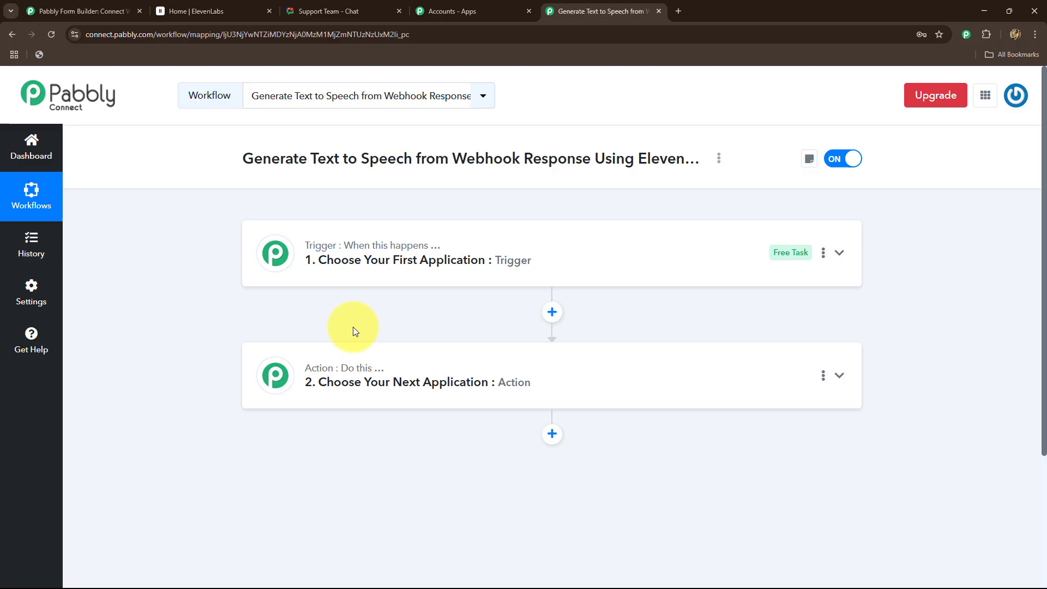
{"action": "left_click", "coordinate": [322, 251]}
{"action": "left_click", "coordinate": [339, 227]}
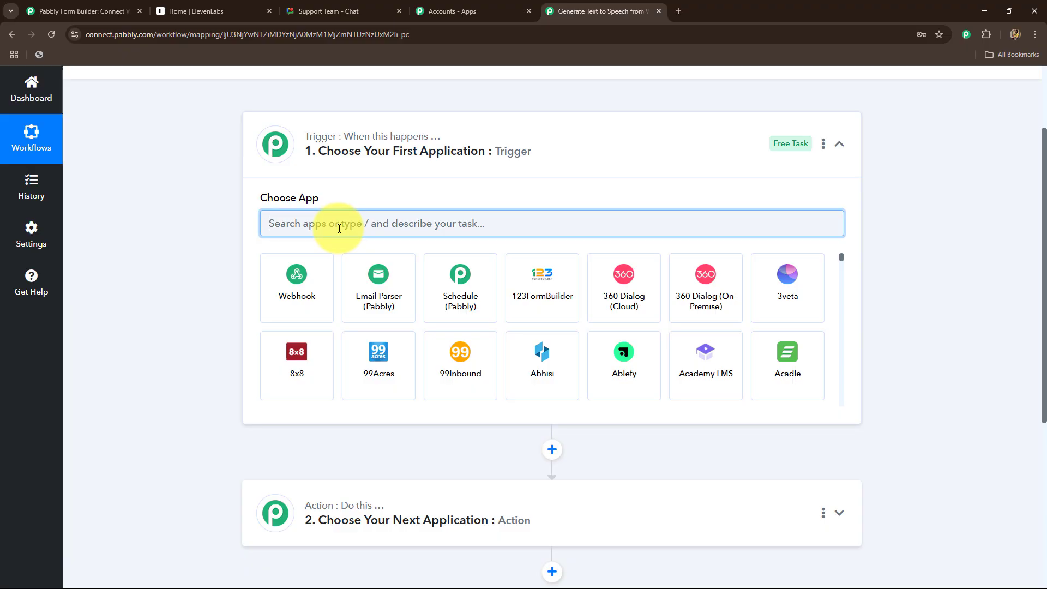
{"action": "left_click", "coordinate": [297, 281]}
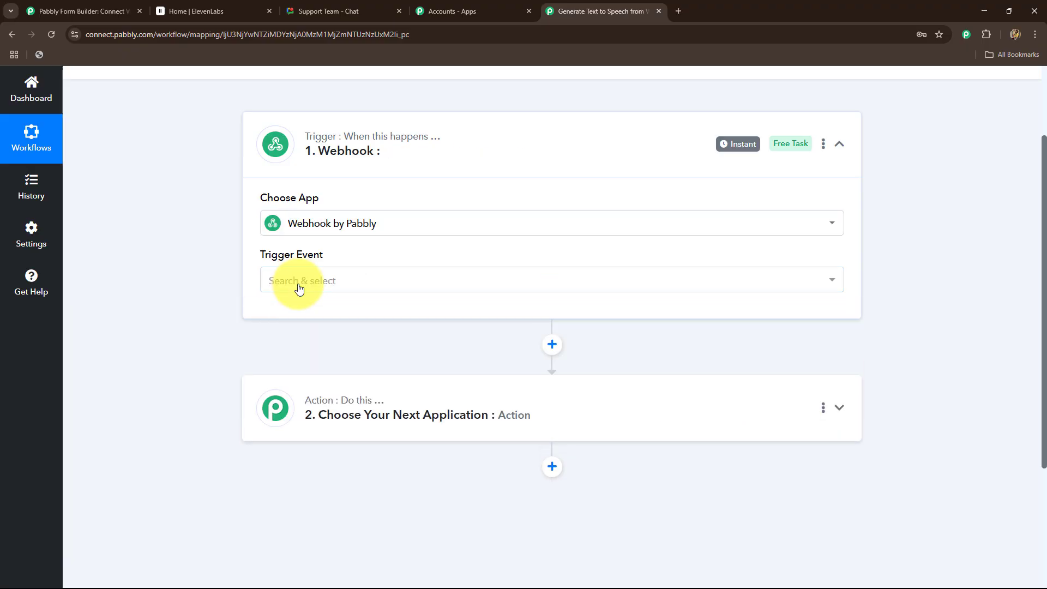
{"action": "left_click", "coordinate": [299, 283]}
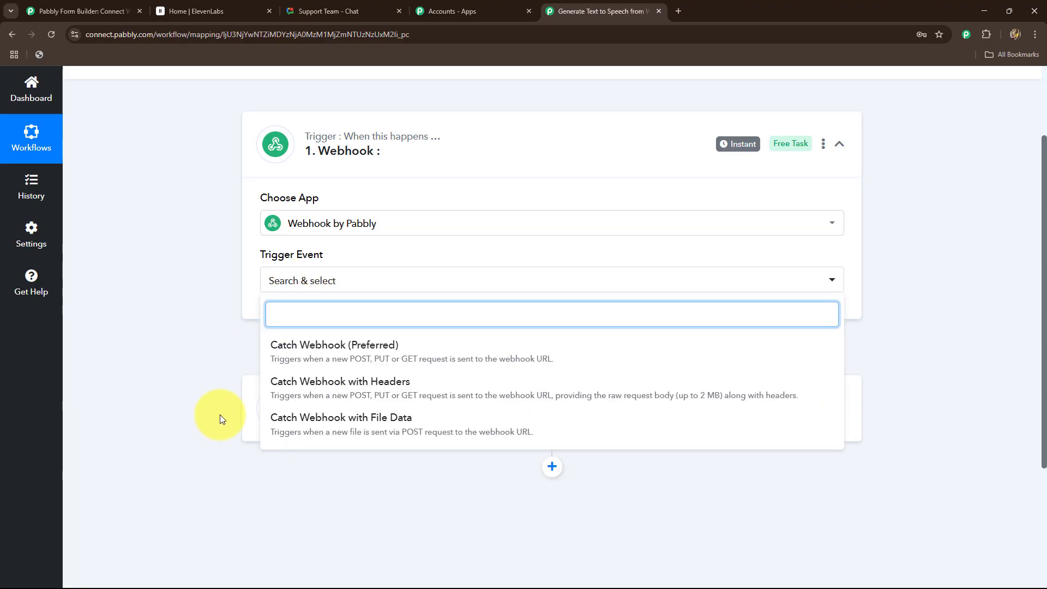
{"action": "left_click", "coordinate": [302, 363]}
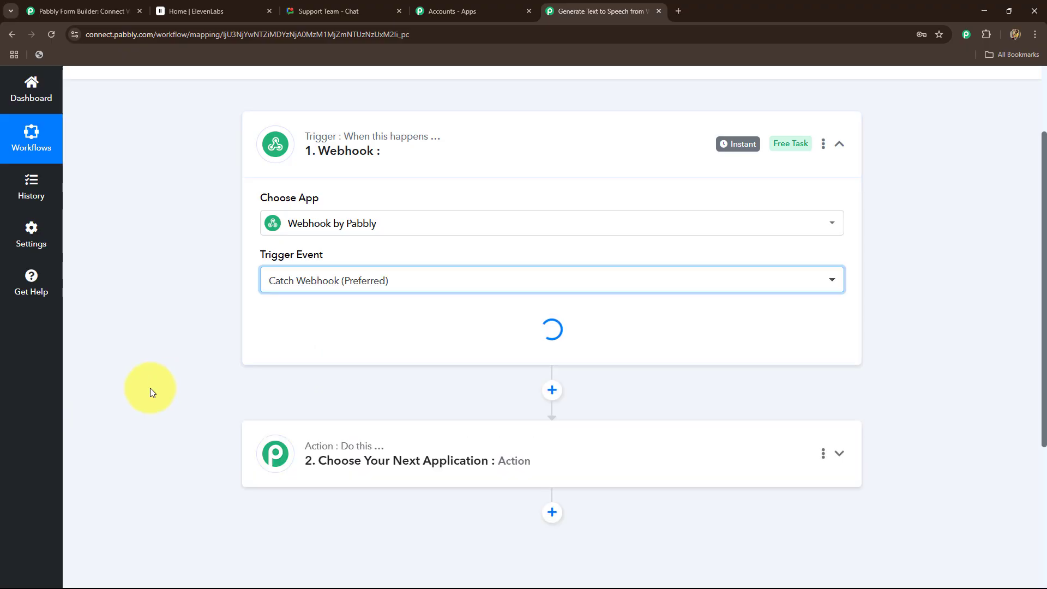
- Examine the trigger's webhook URL and setup instructions, along with the Project Updates form in Pabbly Form Builder
{"action": "scroll", "coordinate": [164, 349], "scroll_direction": "down", "scroll_amount": 4}
{"action": "scroll", "coordinate": [218, 262], "scroll_direction": "up", "scroll_amount": 4}
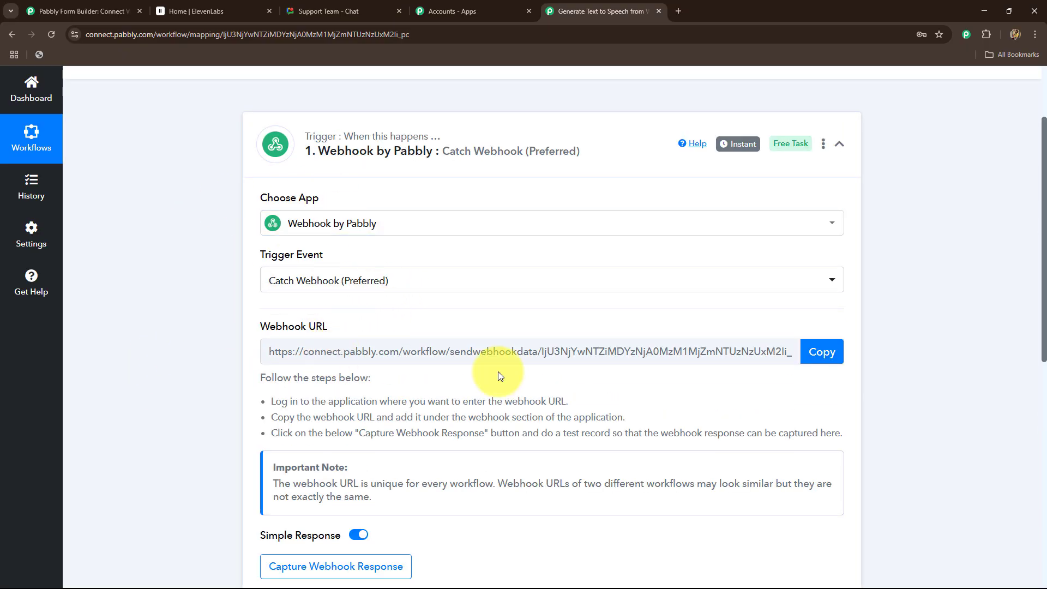
{"action": "left_click_drag", "start_coordinate": [744, 433], "coordinate": [195, 393]}
{"action": "scroll", "coordinate": [194, 392], "scroll_direction": "down", "scroll_amount": 4}
{"action": "scroll", "coordinate": [183, 379], "scroll_direction": "up", "scroll_amount": 4}
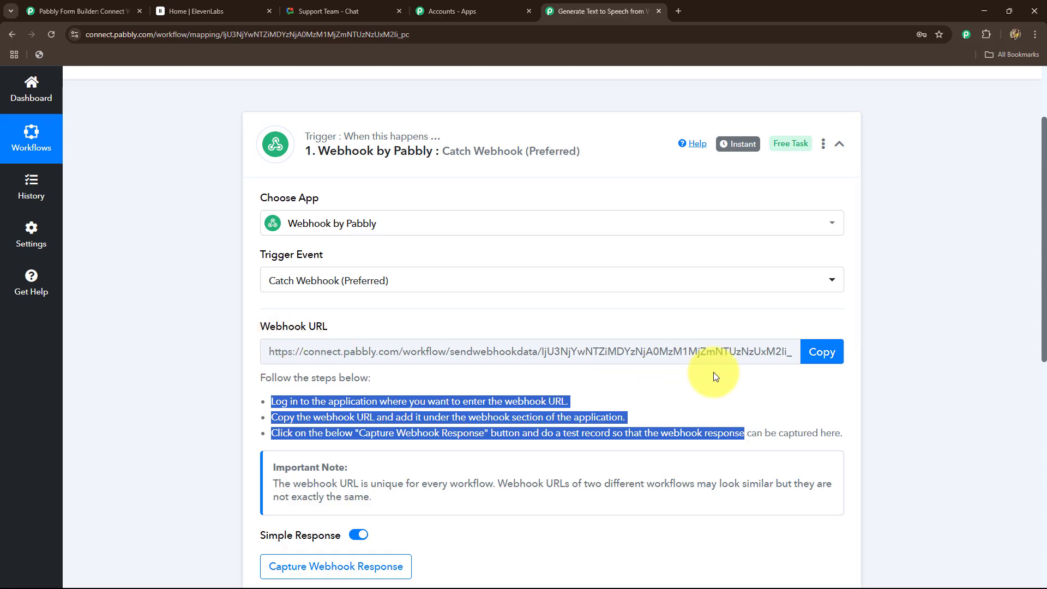
{"action": "left_click", "coordinate": [668, 357]}
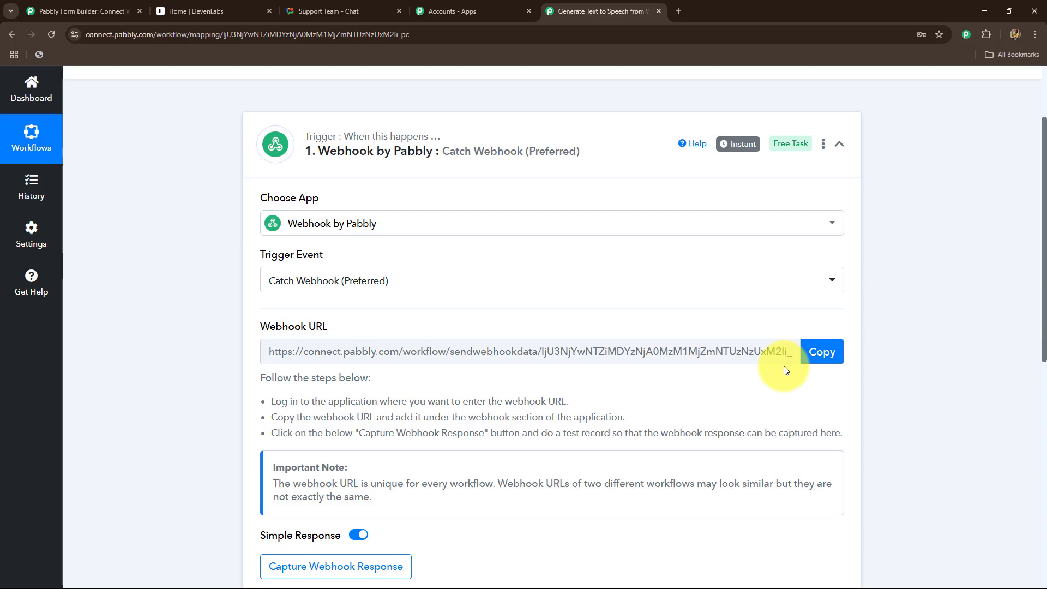
{"action": "scroll", "coordinate": [178, 173], "scroll_direction": "down", "scroll_amount": 3}
{"action": "scroll", "coordinate": [178, 173], "scroll_direction": "up", "scroll_amount": 3}
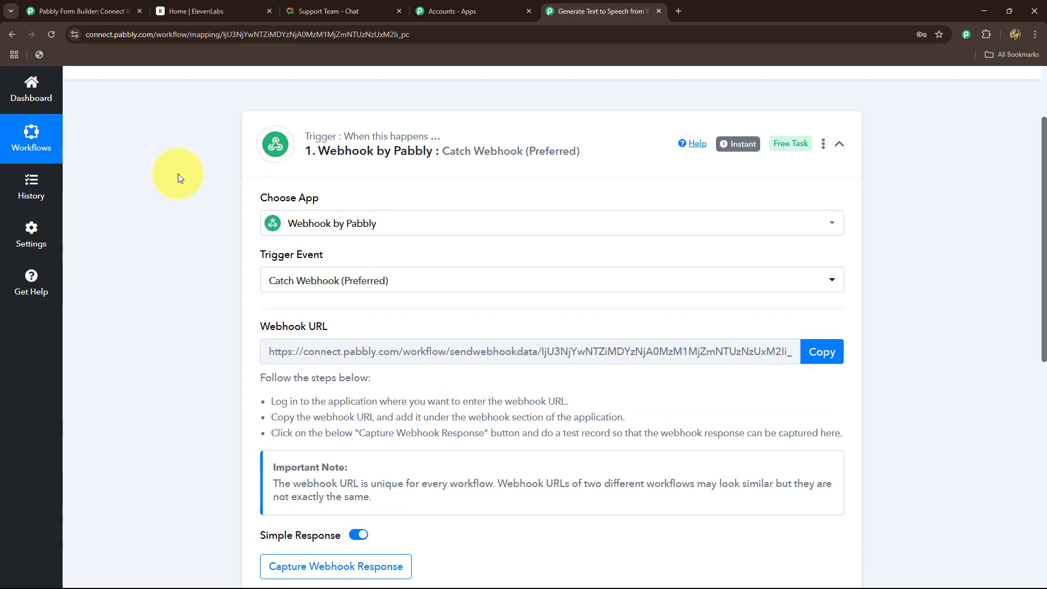
{"action": "left_click", "coordinate": [94, 10]}
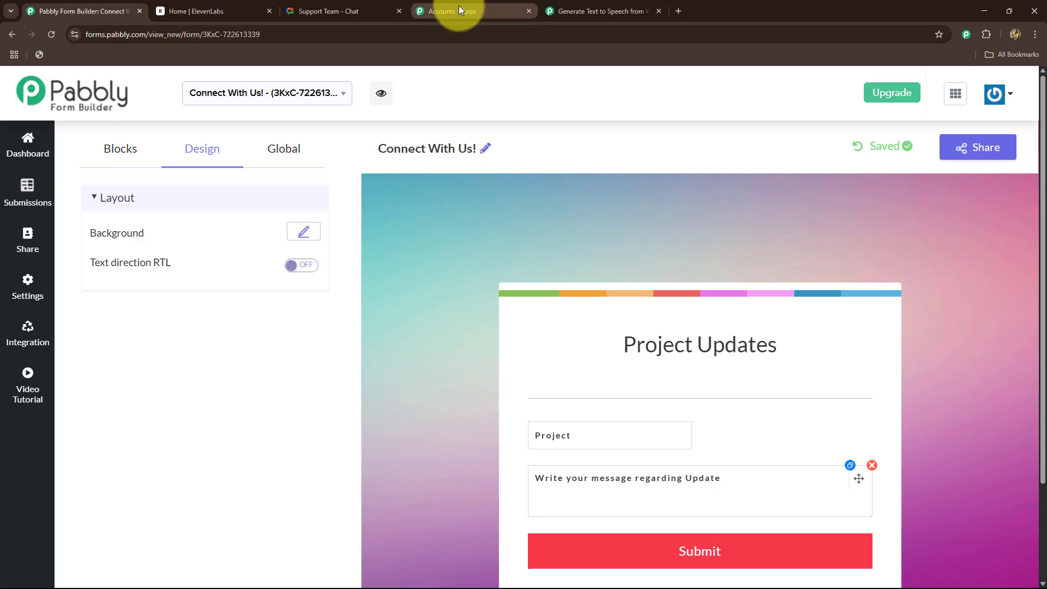
{"action": "left_click", "coordinate": [574, 9]}
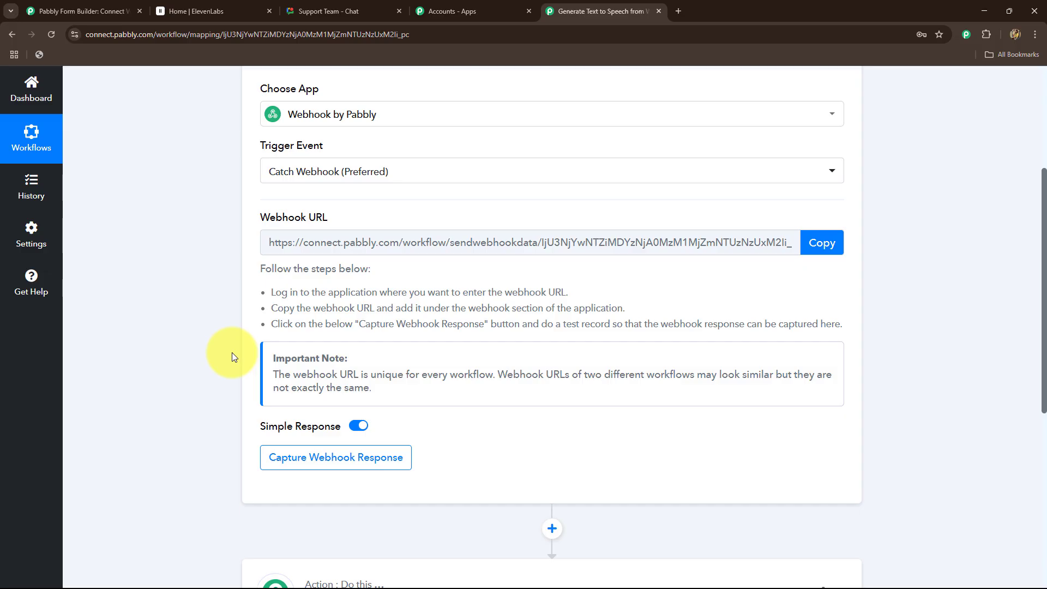
{"action": "left_click", "coordinate": [98, 11]}
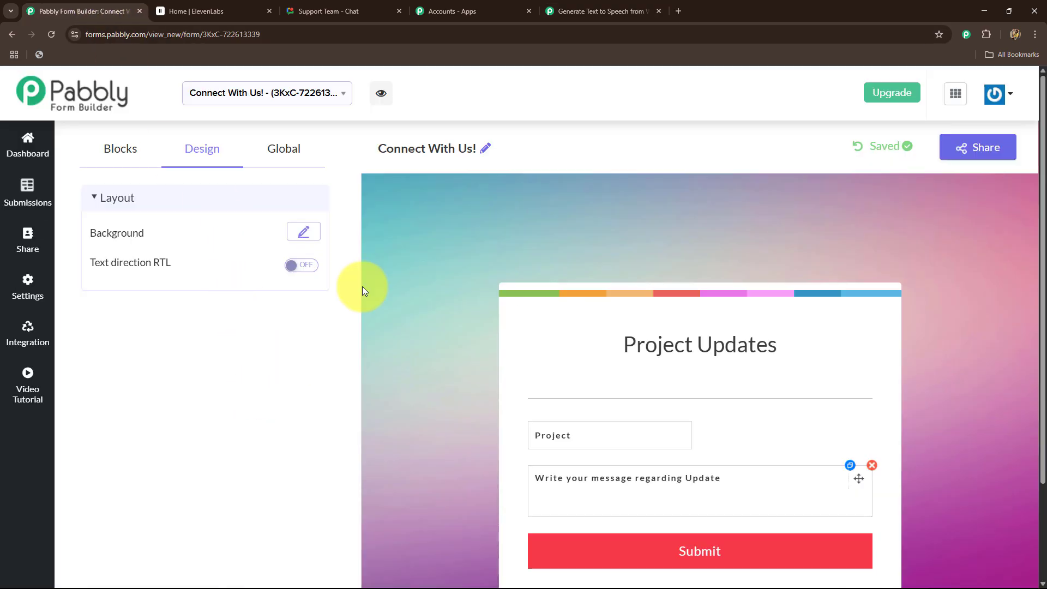
{"action": "left_click", "coordinate": [584, 10]}
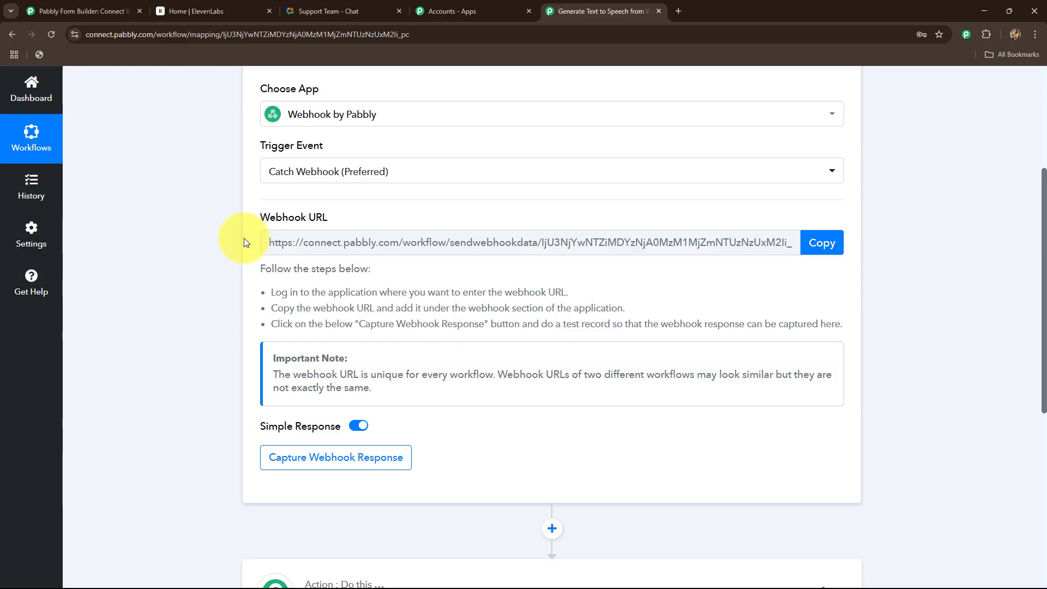
- Copy the trigger's webhook URL and save it as a new webhook for the Project Updates form in Pabbly Form Builder
{"action": "left_click", "coordinate": [824, 242]}
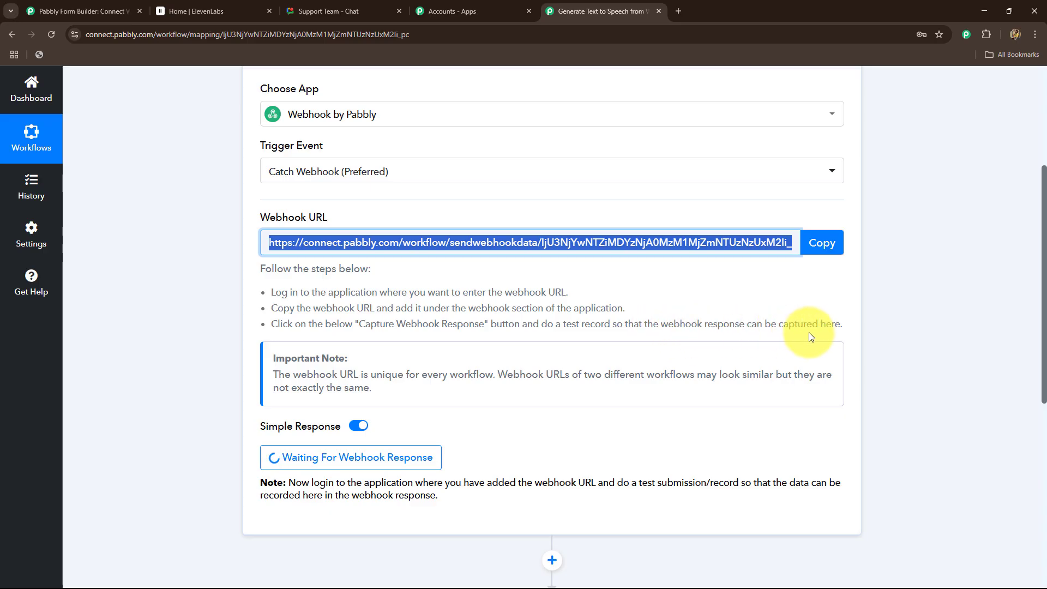
{"action": "left_click", "coordinate": [88, 15]}
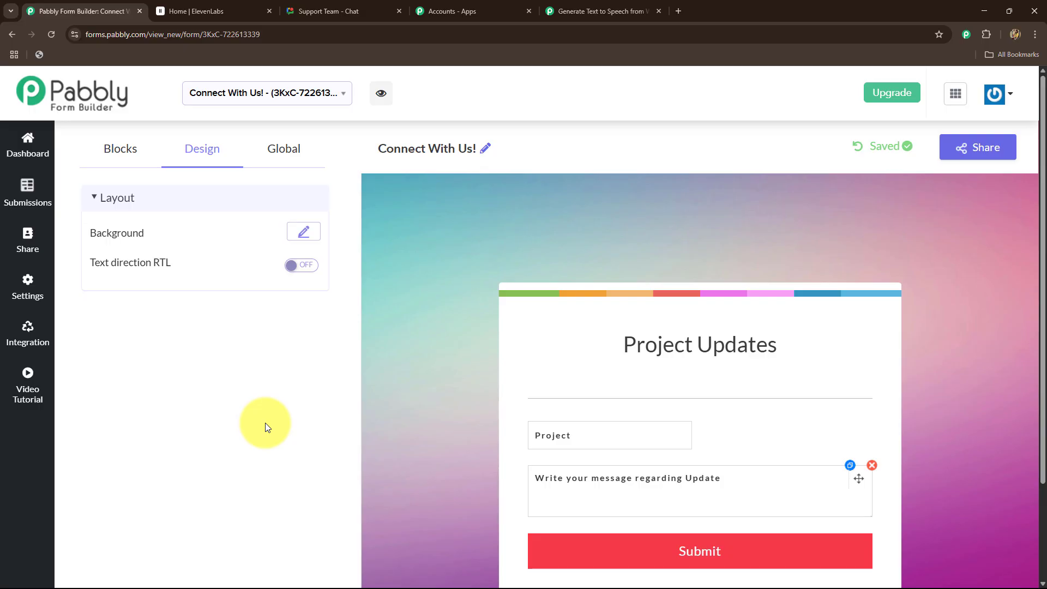
{"action": "left_click", "coordinate": [32, 341]}
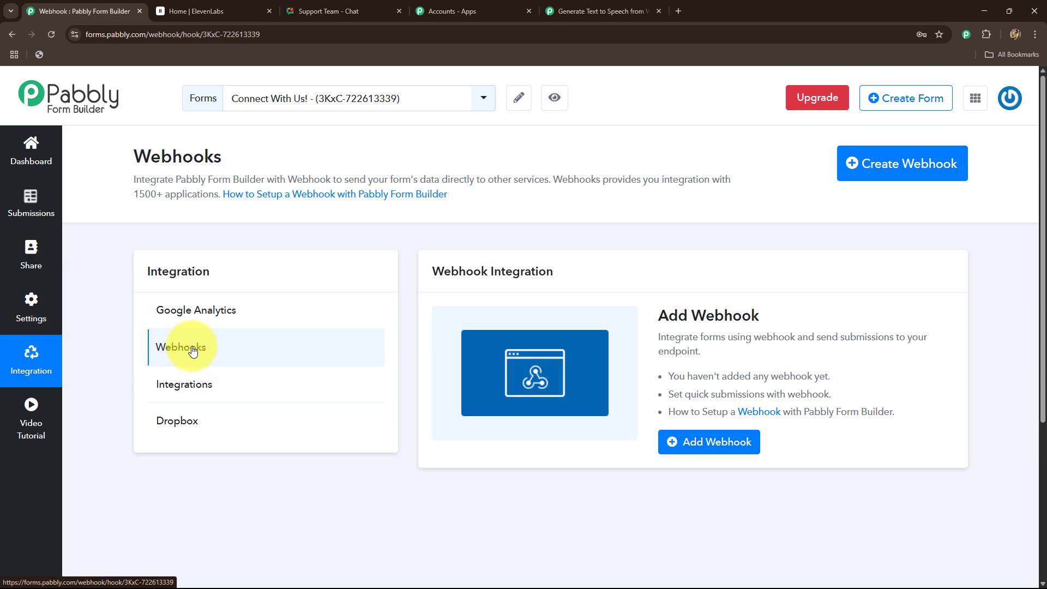
{"action": "left_click", "coordinate": [690, 441]}
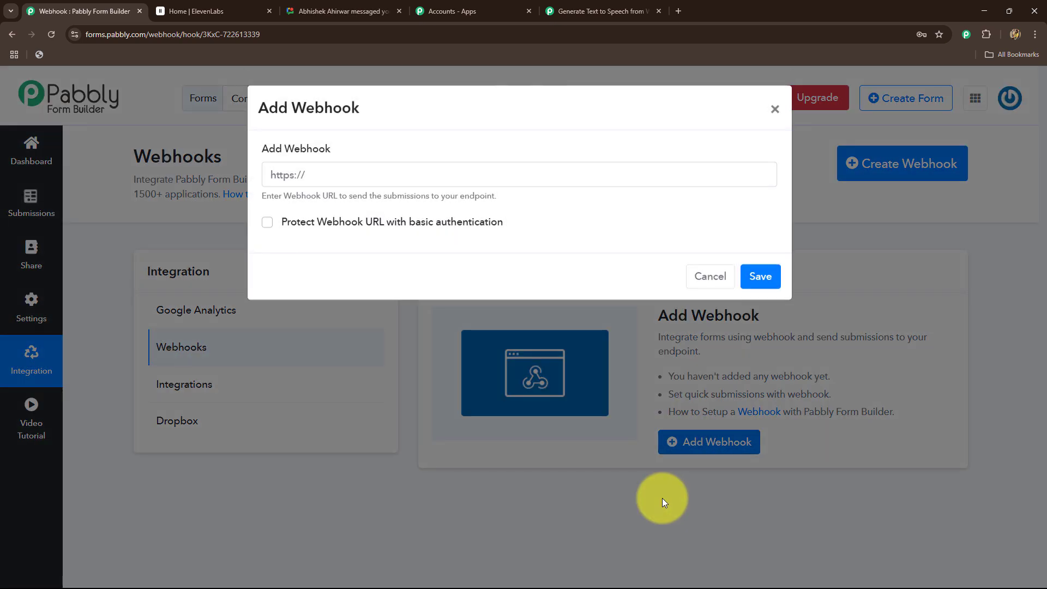
{"action": "left_click", "coordinate": [312, 174]}
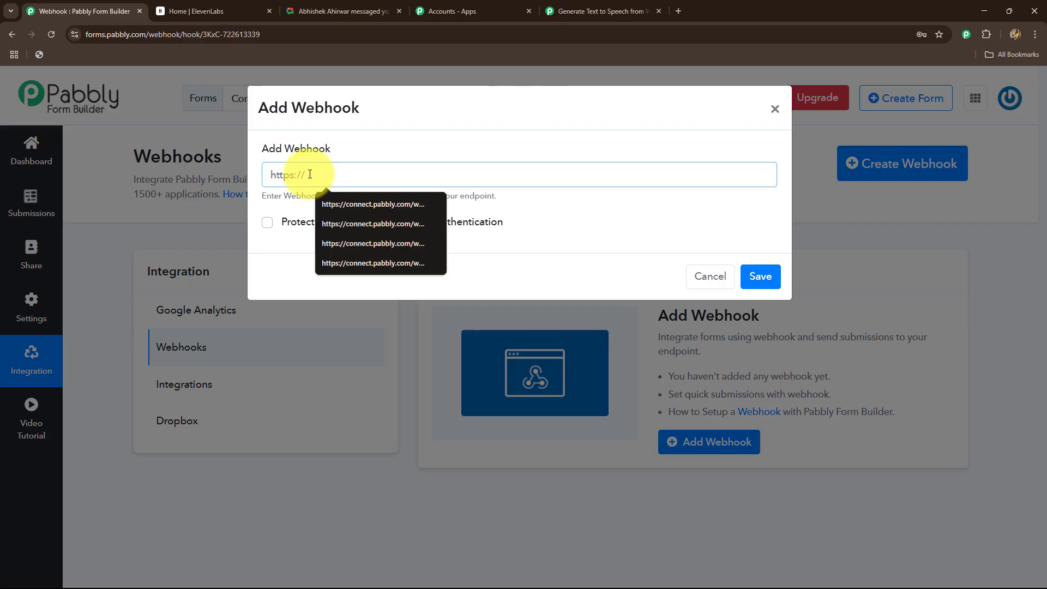
{"action": "key", "text": "ctrl+v"}
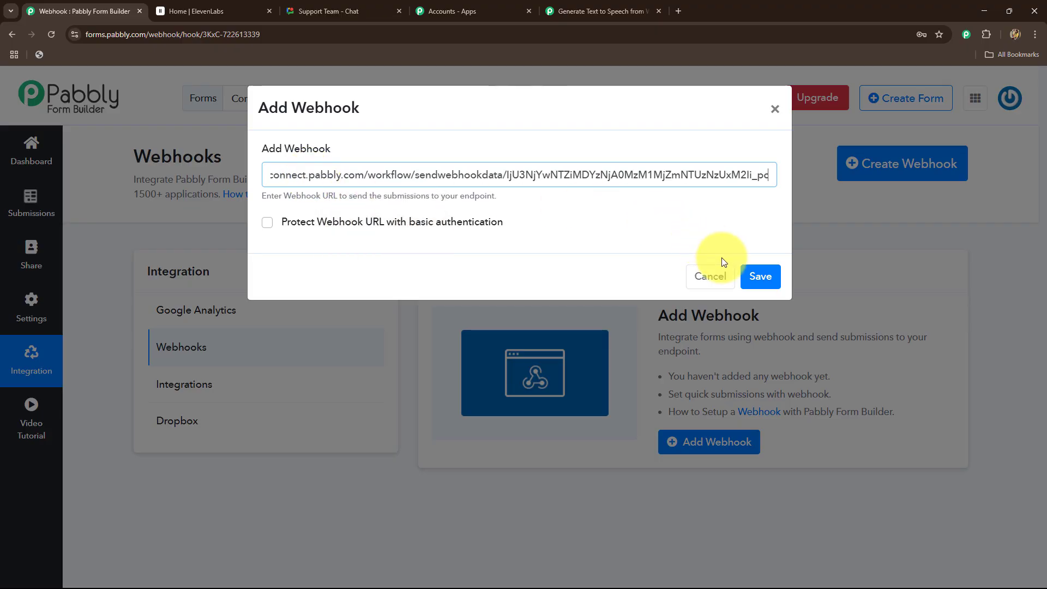
{"action": "left_click", "coordinate": [750, 281]}
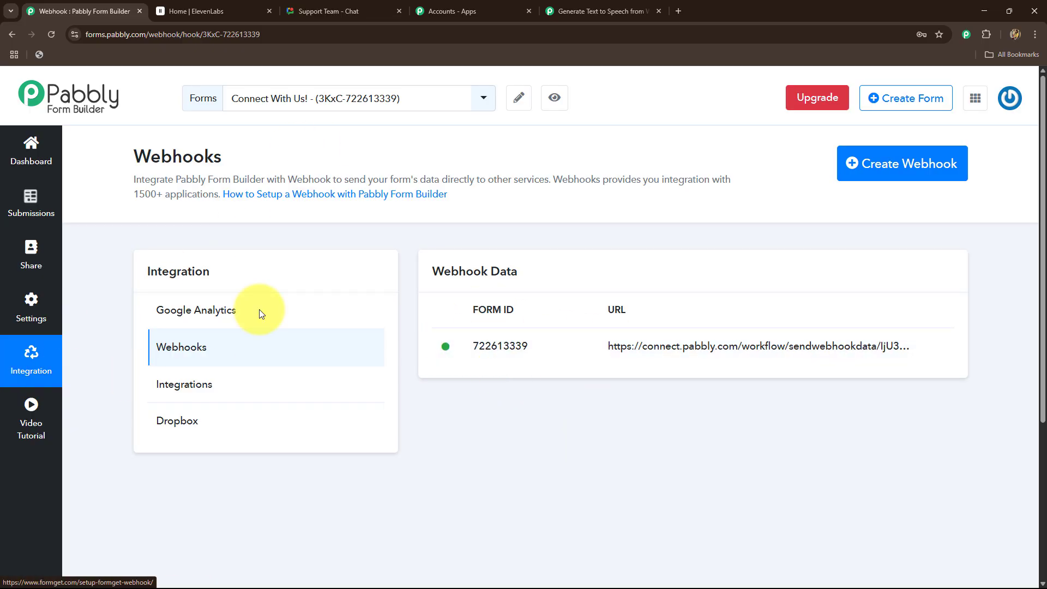
- Check the form's webhook entry and read the workflow trigger's note about making a test submission
{"action": "left_click_drag", "start_coordinate": [472, 348], "coordinate": [534, 352]}
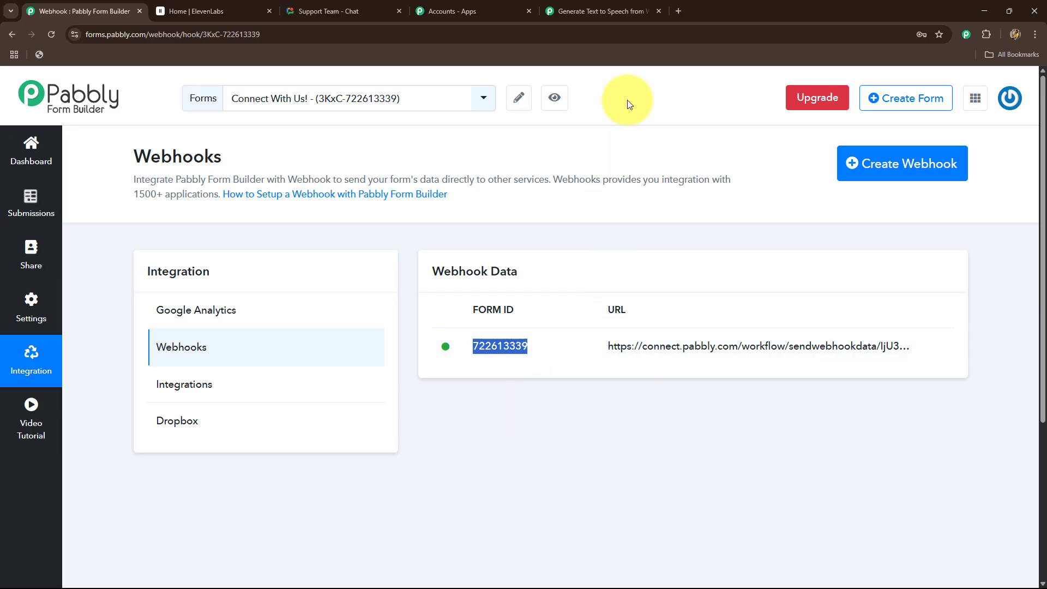
{"action": "left_click", "coordinate": [600, 11]}
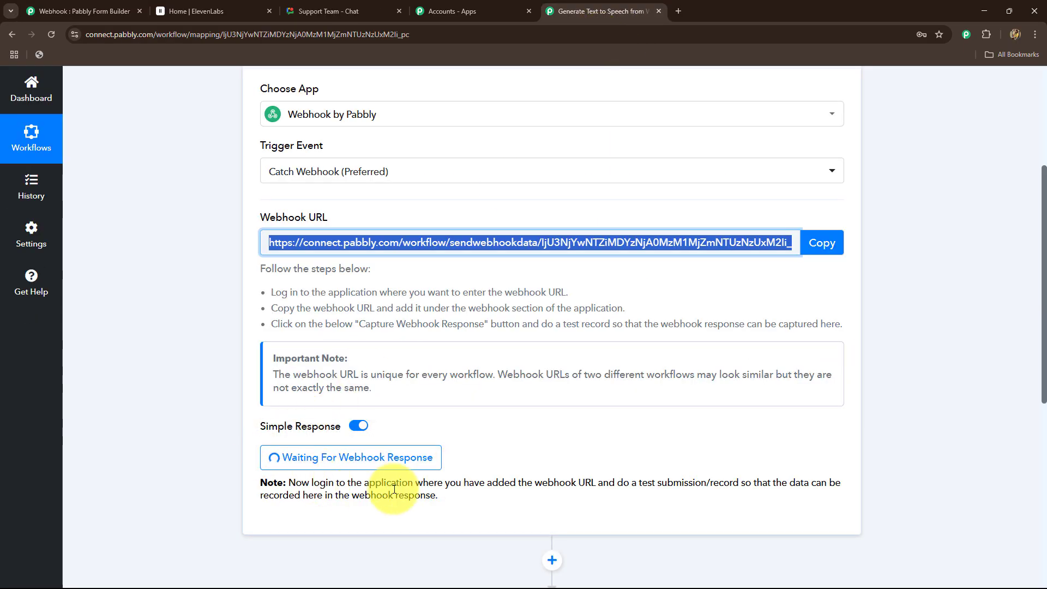
{"action": "scroll", "coordinate": [394, 489], "scroll_direction": "down", "scroll_amount": 2}
{"action": "scroll", "coordinate": [394, 489], "scroll_direction": "up", "scroll_amount": 2}
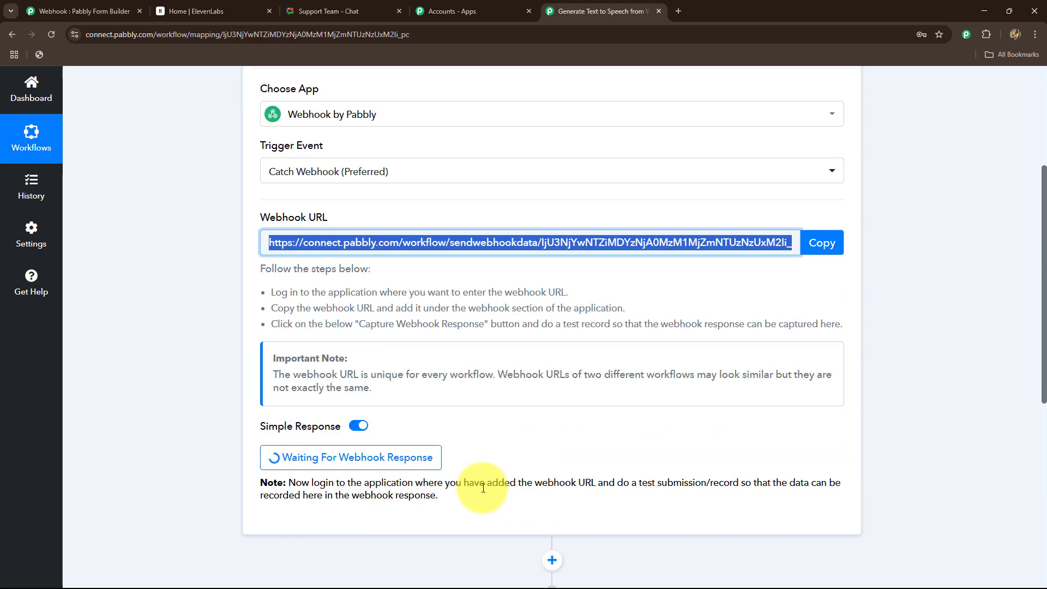
{"action": "left_click", "coordinate": [385, 483]}
{"action": "left_click", "coordinate": [517, 501], "text": "shift"}
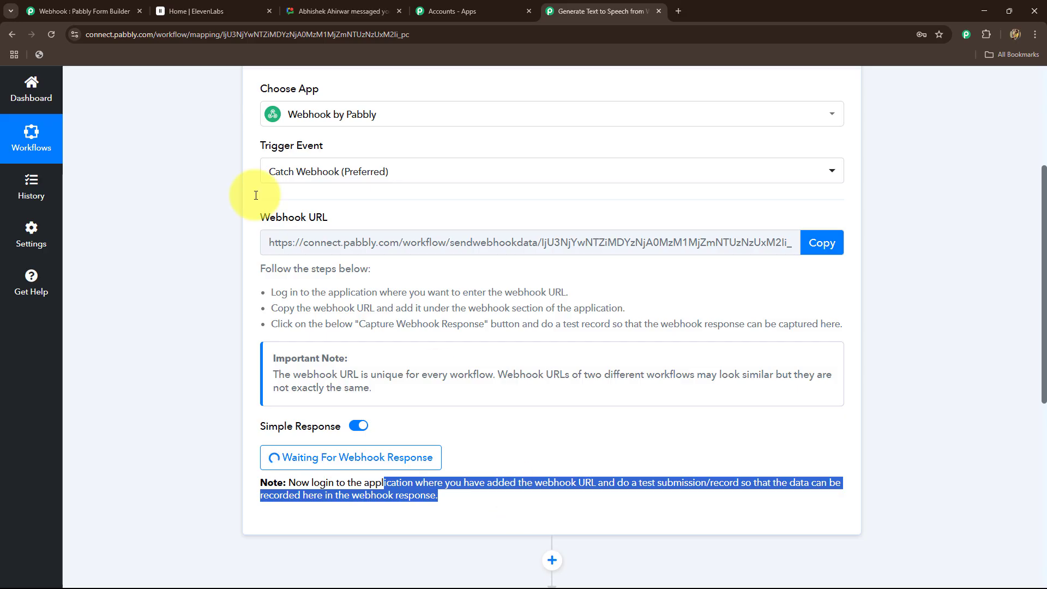
- Copy the share link of the Project Update Form from Pabbly Form Builder and load the form in a new browser tab
{"action": "left_click", "coordinate": [82, 11]}
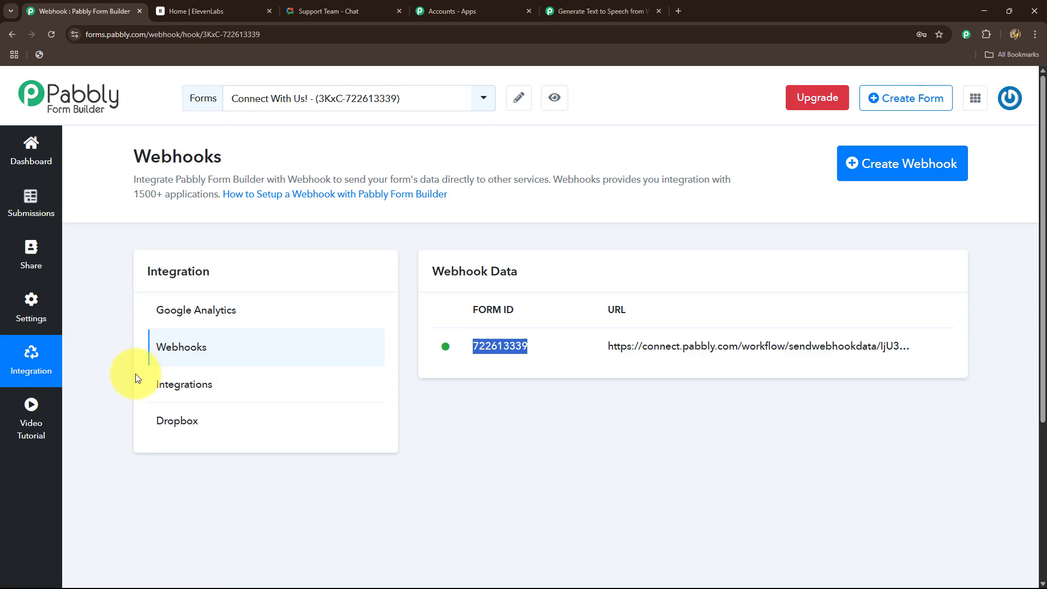
{"action": "left_click", "coordinate": [23, 208]}
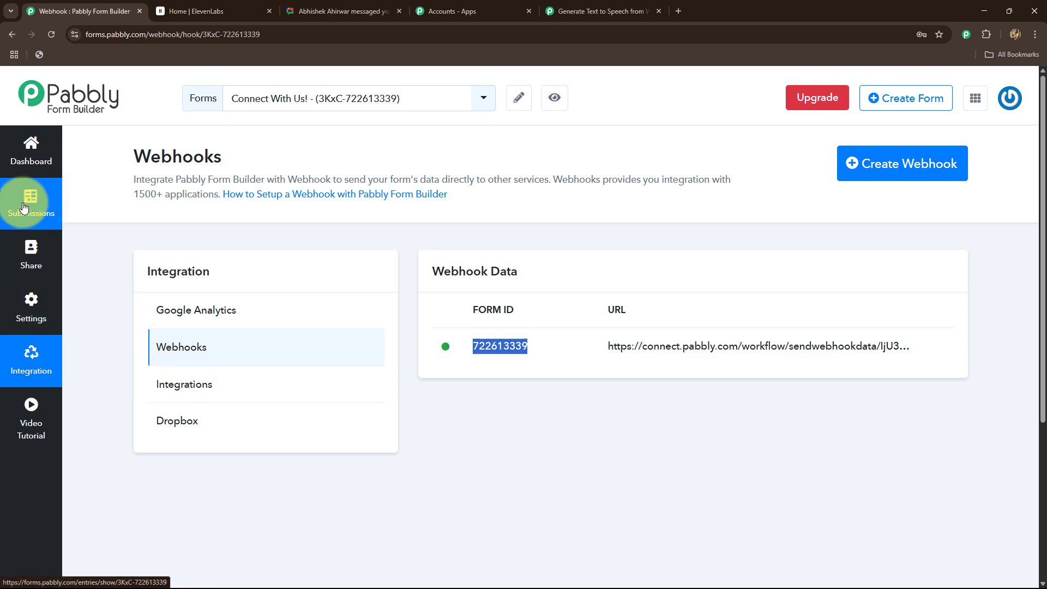
{"action": "left_click", "coordinate": [24, 161]}
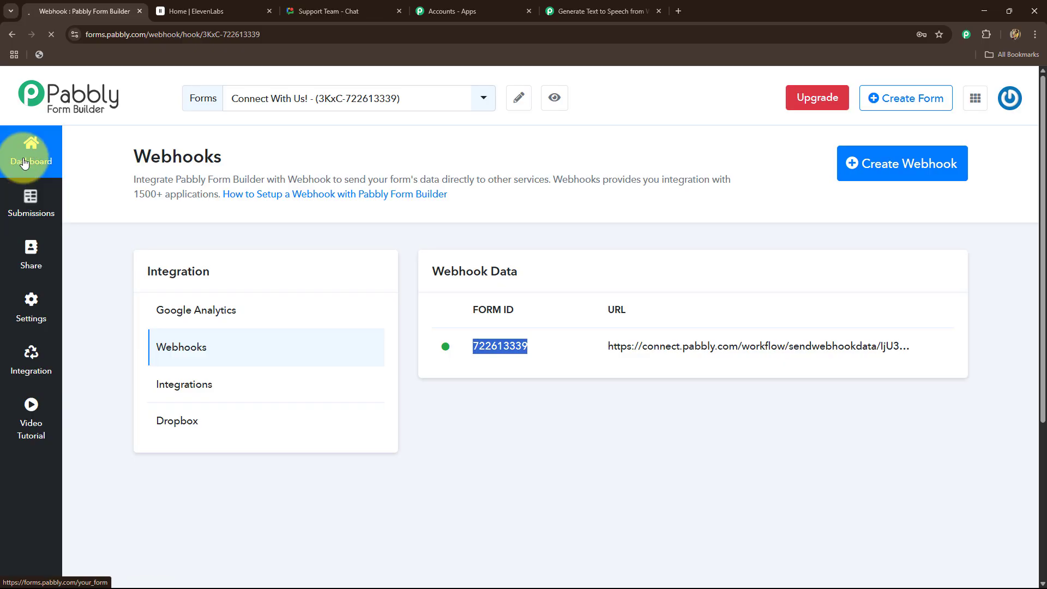
{"action": "scroll", "coordinate": [403, 323], "scroll_direction": "down", "scroll_amount": 4}
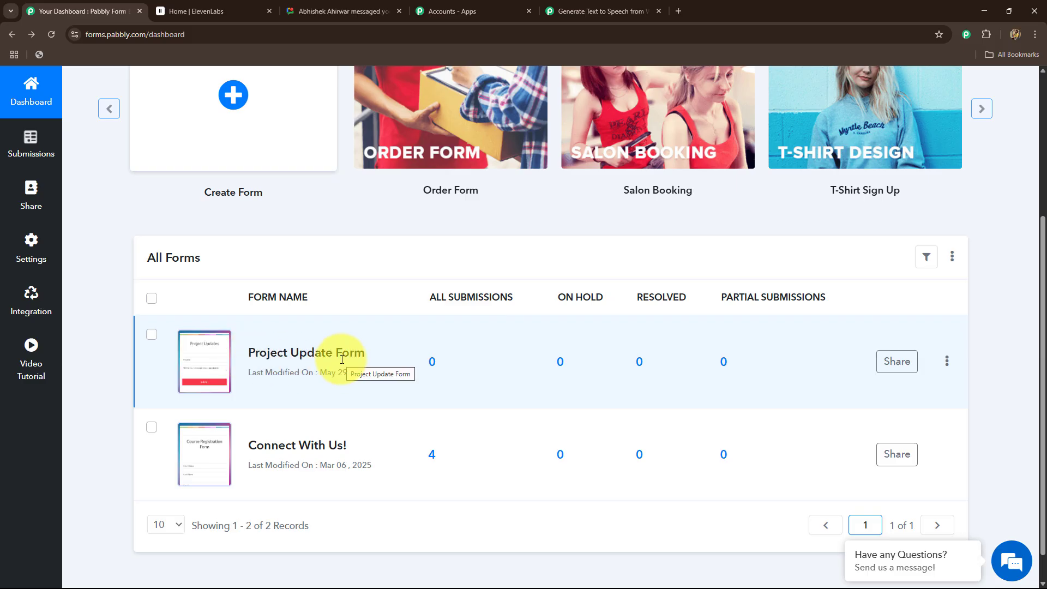
{"action": "left_click", "coordinate": [893, 367]}
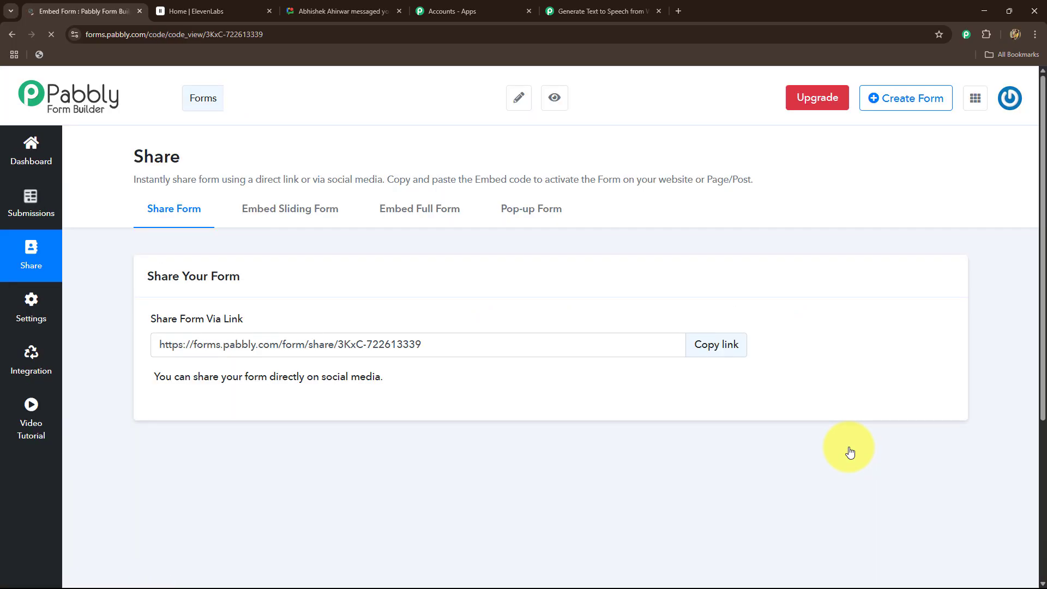
{"action": "left_click", "coordinate": [713, 344]}
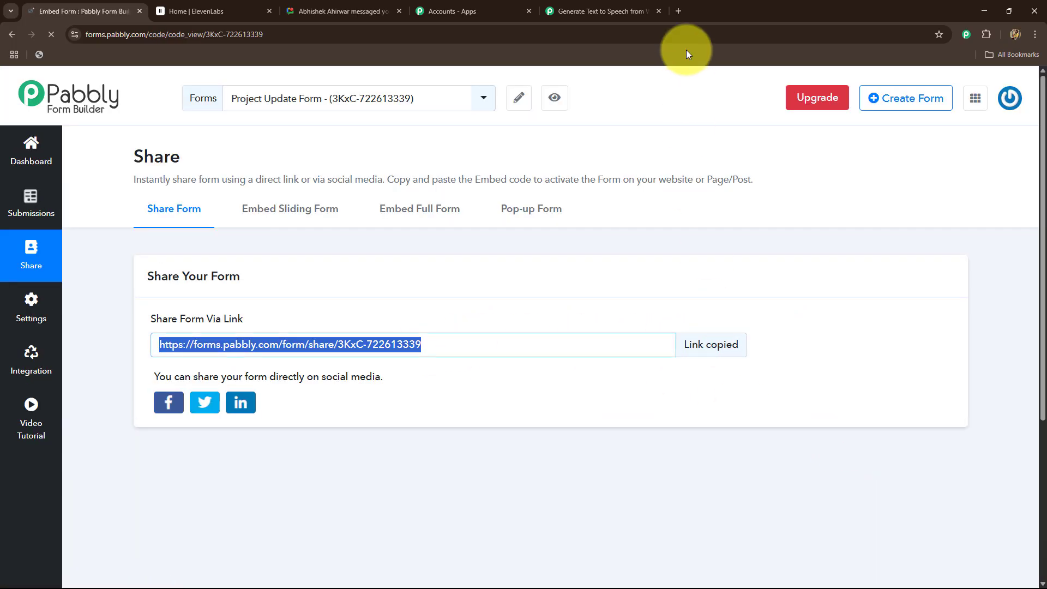
{"action": "left_click", "coordinate": [675, 11]}
{"action": "key", "text": "ctrl+v"}
{"action": "key", "text": "Return"}
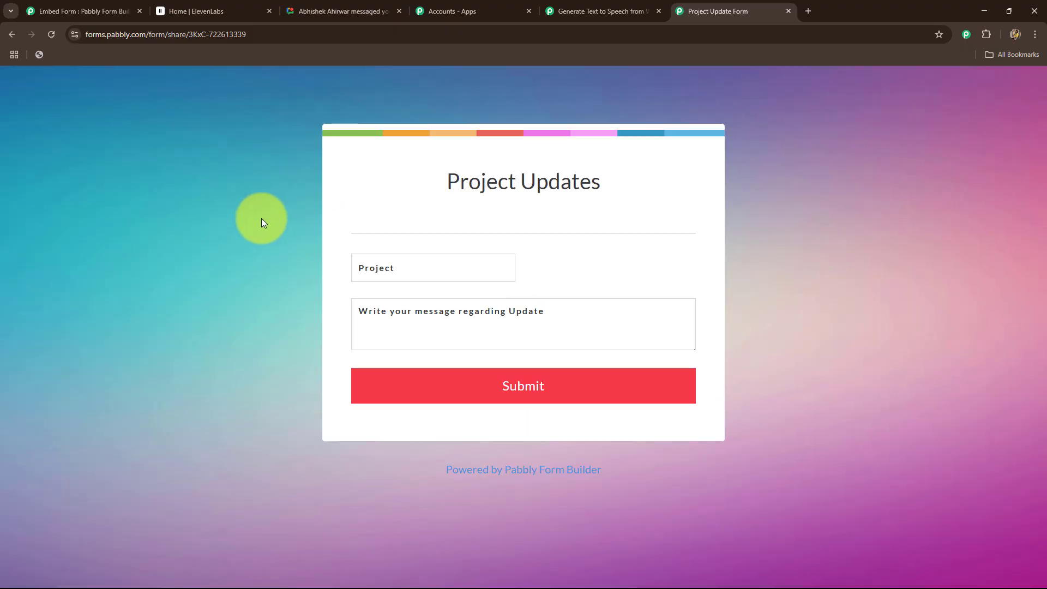
- Submit the Project Updates form with project "Client Rebrand Campaign" and message "The new logo draft has been approved by the client. Proceed to packaging."
{"action": "left_click", "coordinate": [375, 269]}
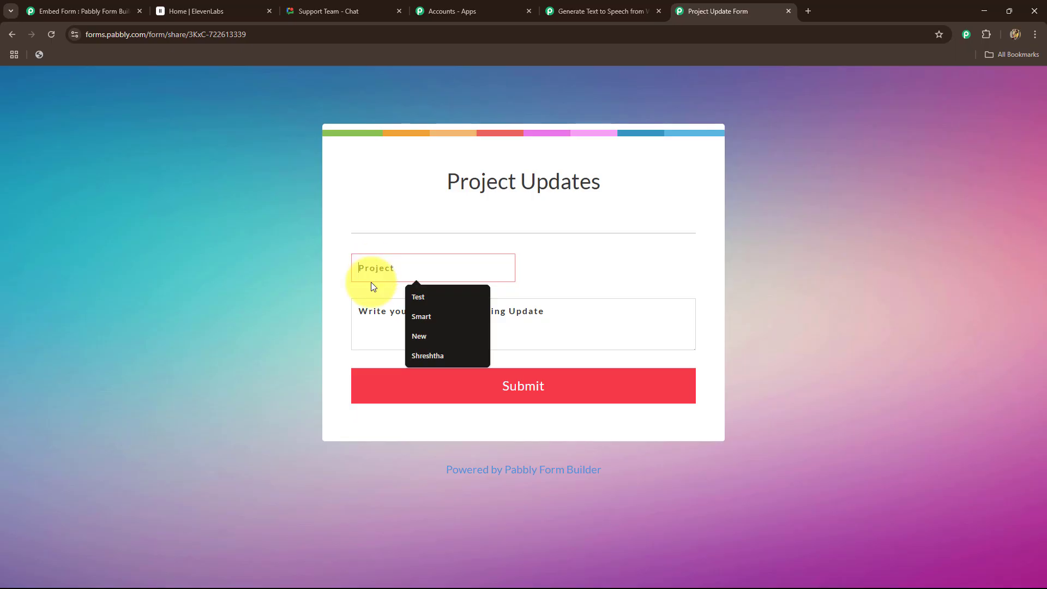
{"action": "key", "text": "ctrl+v"}
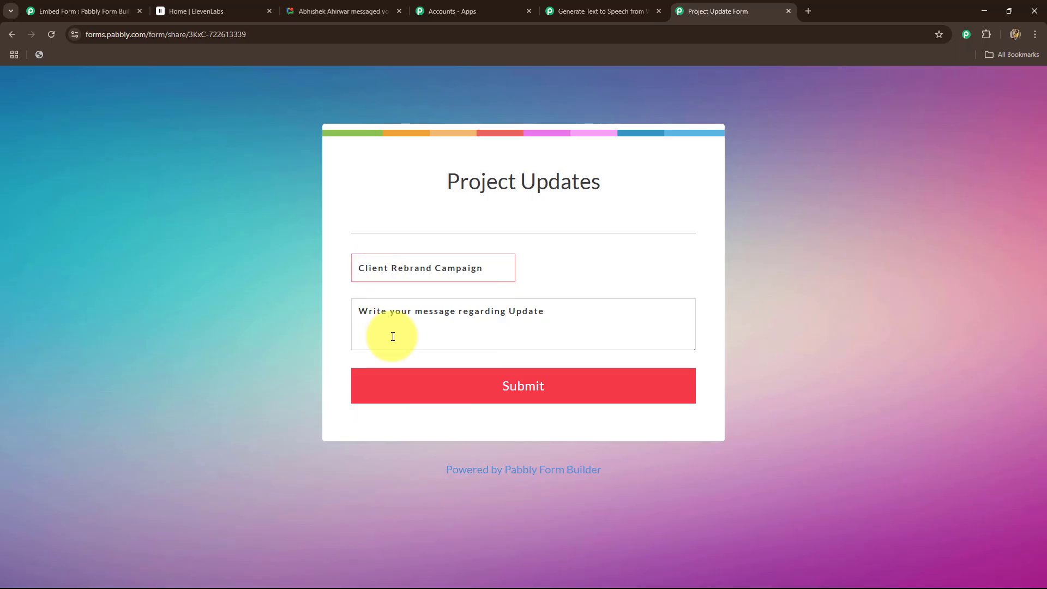
{"action": "left_click", "coordinate": [388, 319]}
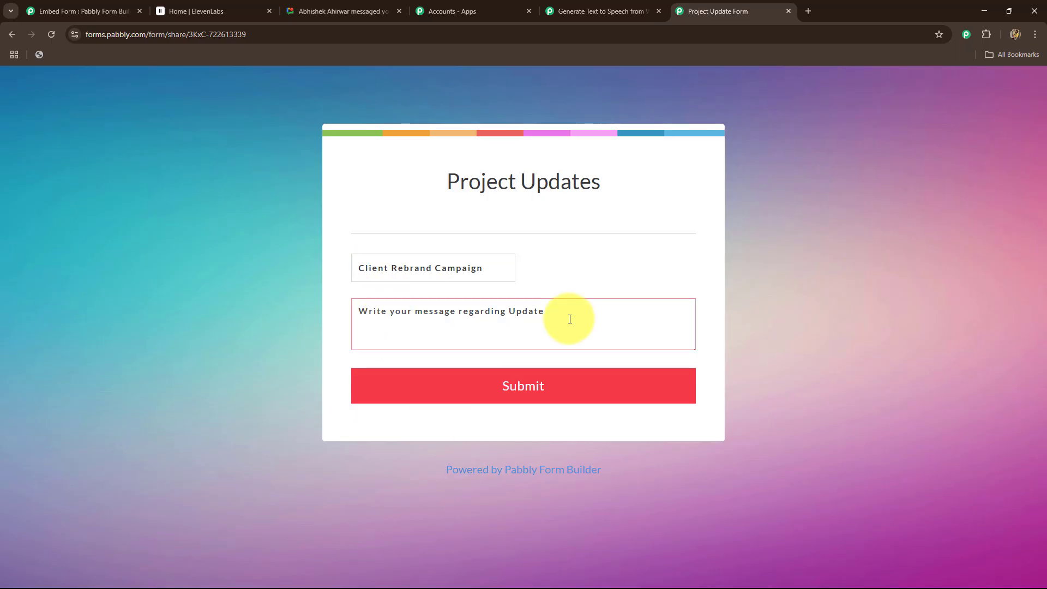
{"action": "key", "text": "ctrl+v"}
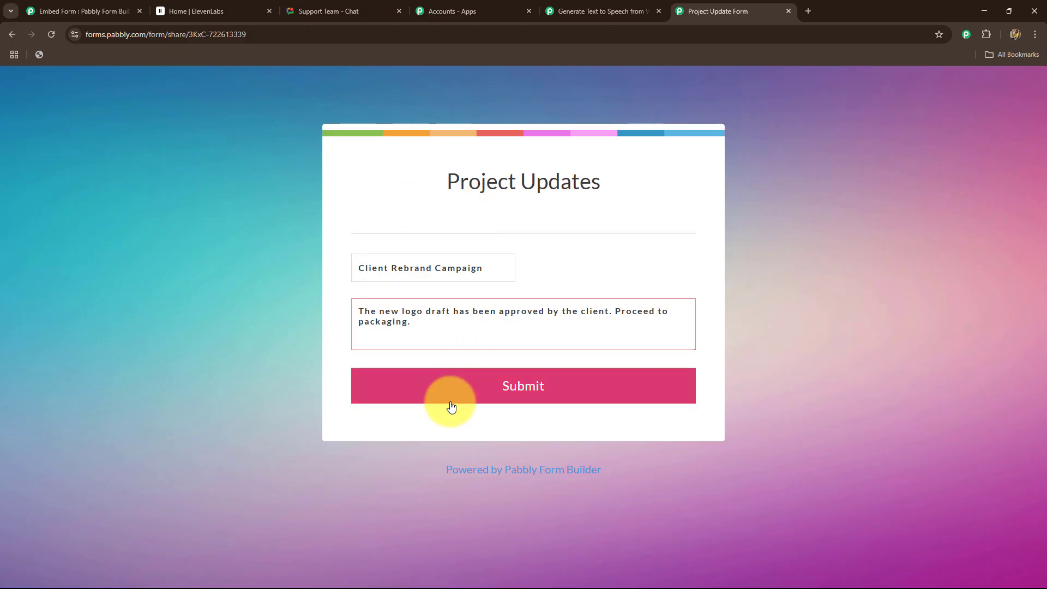
{"action": "left_click", "coordinate": [465, 393]}
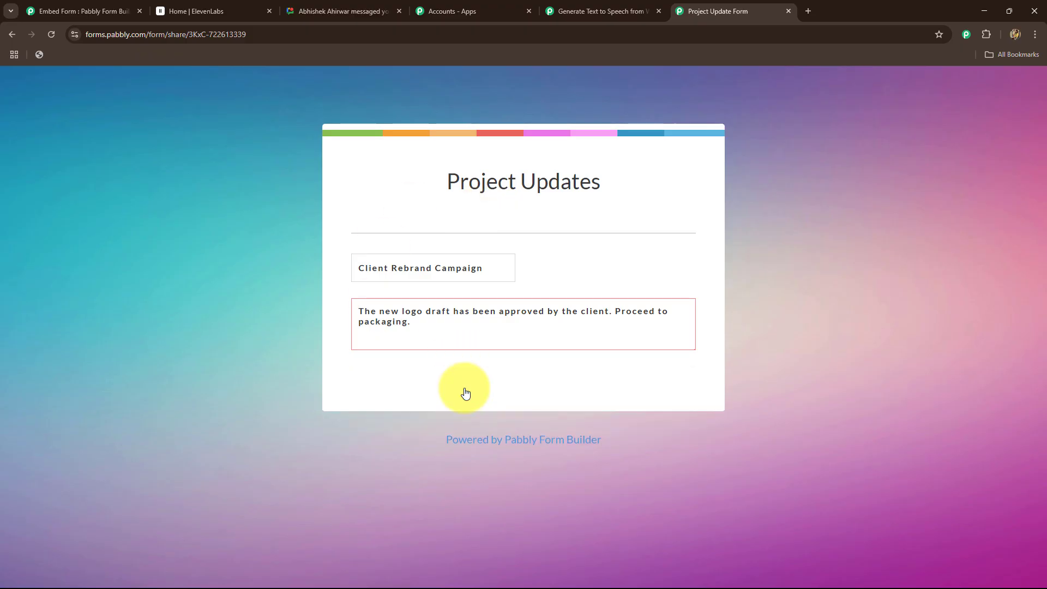
- Check the webhook response captured in the Pabbly Connect workflow, especially the submitted project and update message values
{"action": "left_click", "coordinate": [595, 12]}
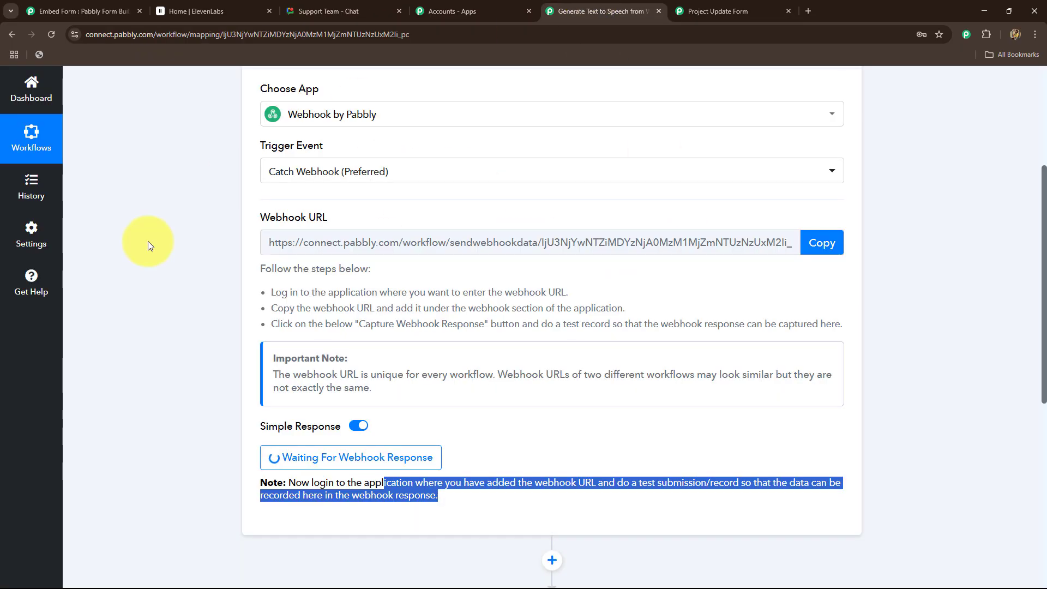
{"action": "scroll", "coordinate": [190, 237], "scroll_direction": "down", "scroll_amount": 6}
{"action": "scroll", "coordinate": [190, 237], "scroll_direction": "down", "scroll_amount": 1}
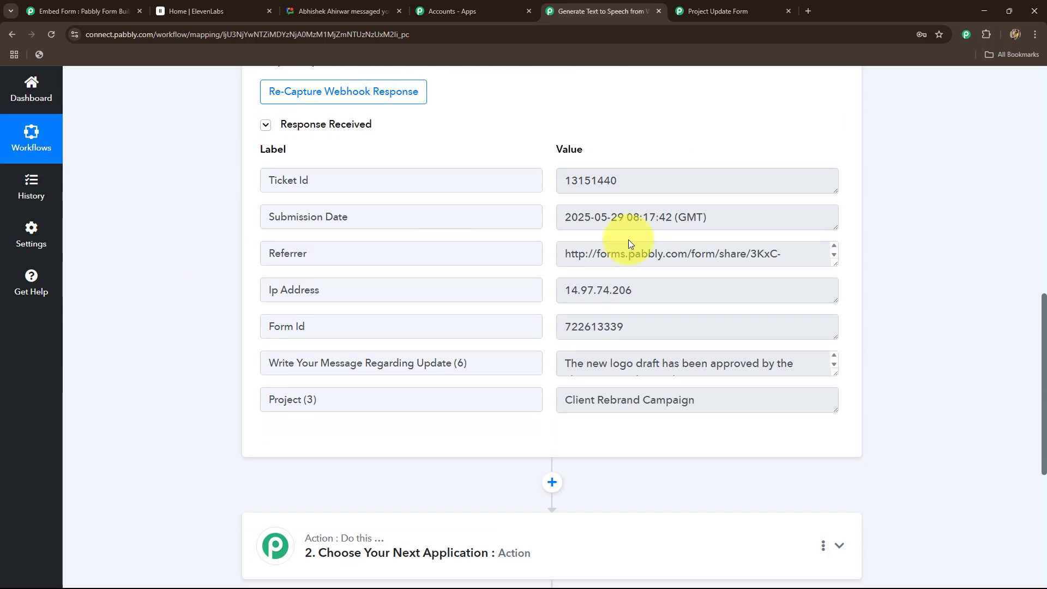
{"action": "left_click_drag", "start_coordinate": [748, 409], "coordinate": [529, 403]}
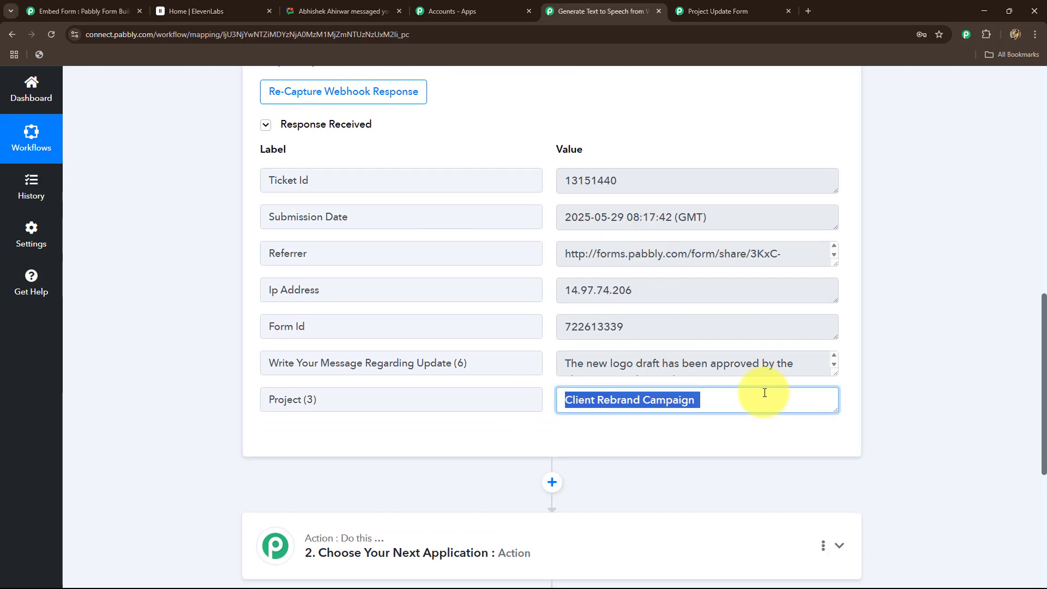
{"action": "left_click", "coordinate": [791, 363]}
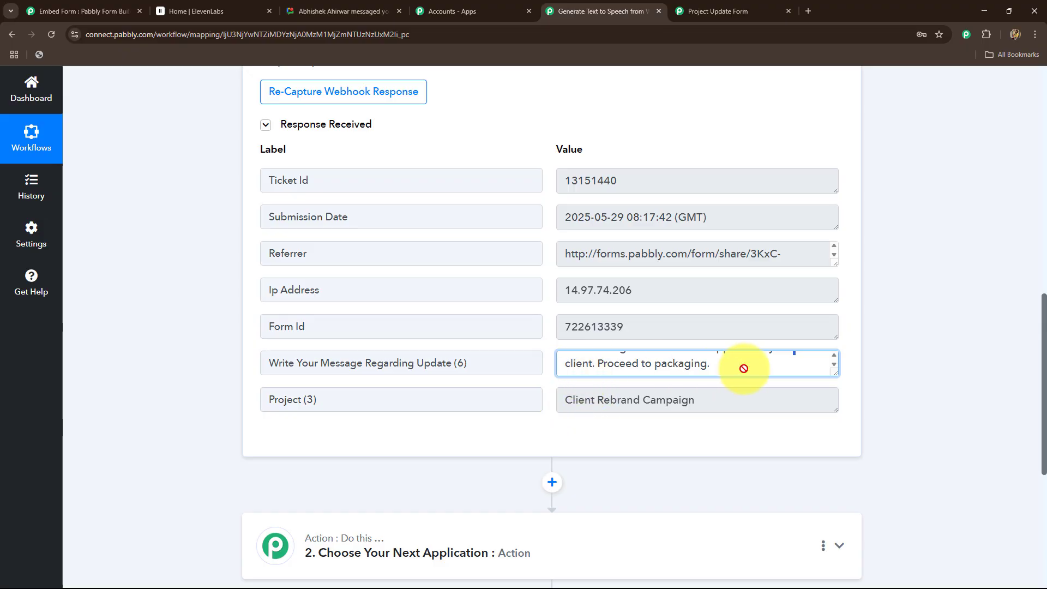
{"action": "scroll", "coordinate": [927, 376], "scroll_direction": "down", "scroll_amount": 6}
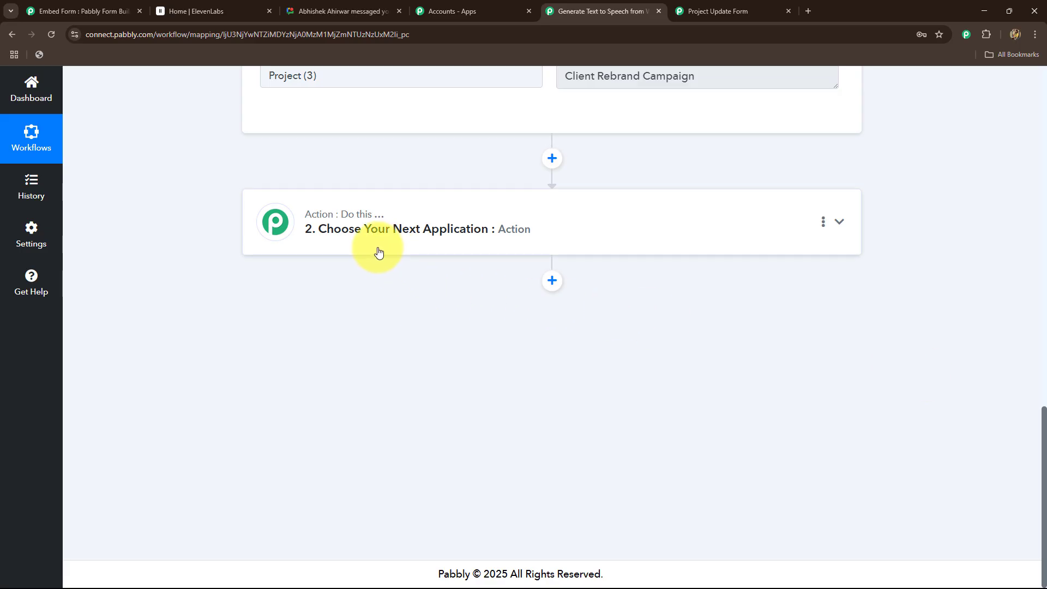
- Set the workflow's second step to the ElevenLabs app with the action event Create Text To Speech (Legacy)
{"action": "left_click", "coordinate": [245, 17]}
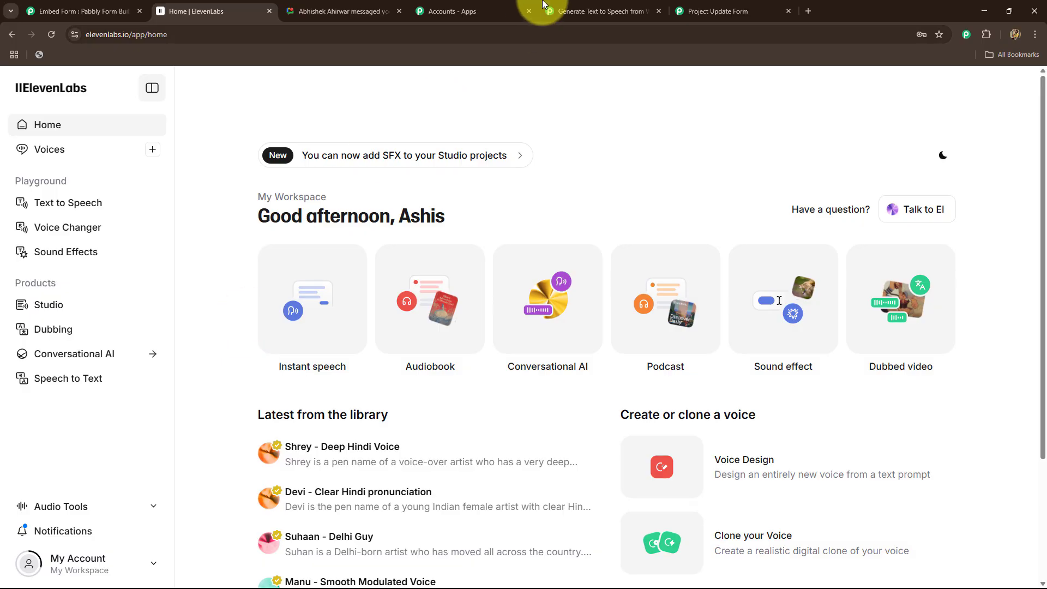
{"action": "left_click", "coordinate": [567, 11]}
{"action": "left_click", "coordinate": [385, 215]}
{"action": "scroll", "coordinate": [365, 246], "scroll_direction": "up", "scroll_amount": 5}
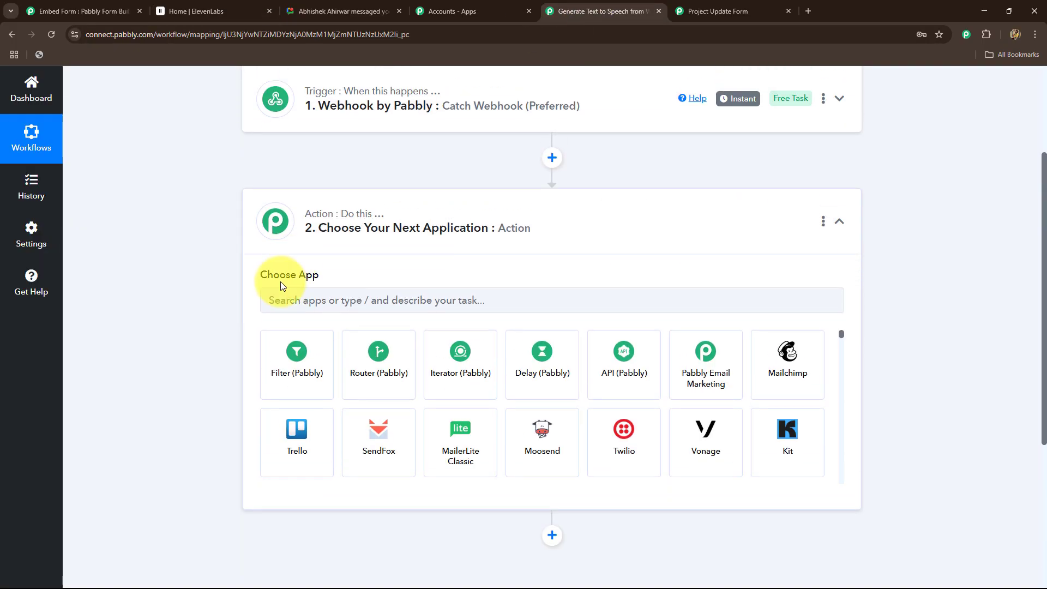
{"action": "left_click", "coordinate": [279, 296]}
{"action": "type", "text": "Ele"}
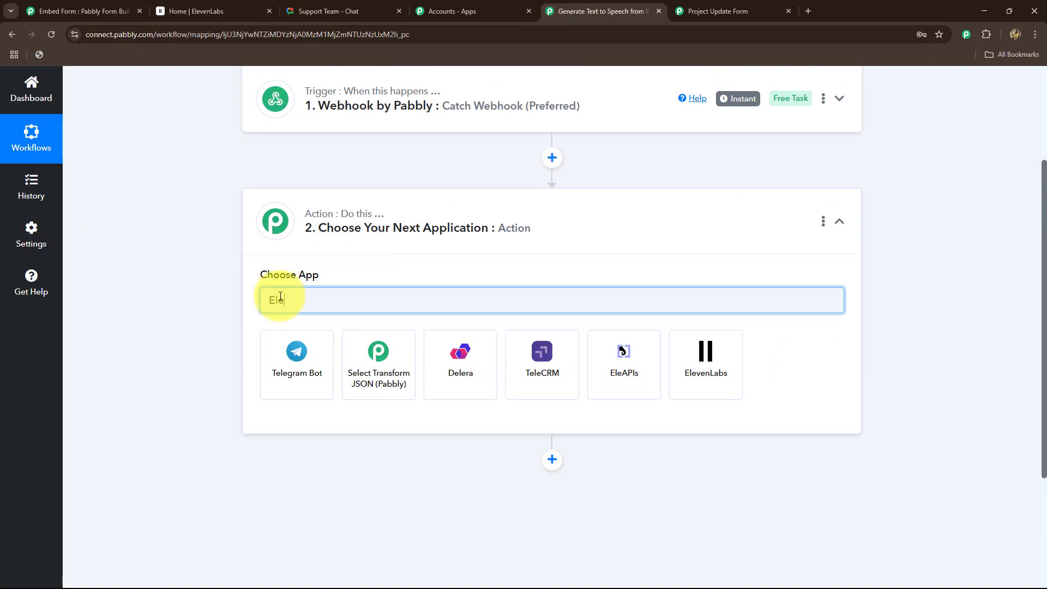
{"action": "left_click", "coordinate": [679, 388]}
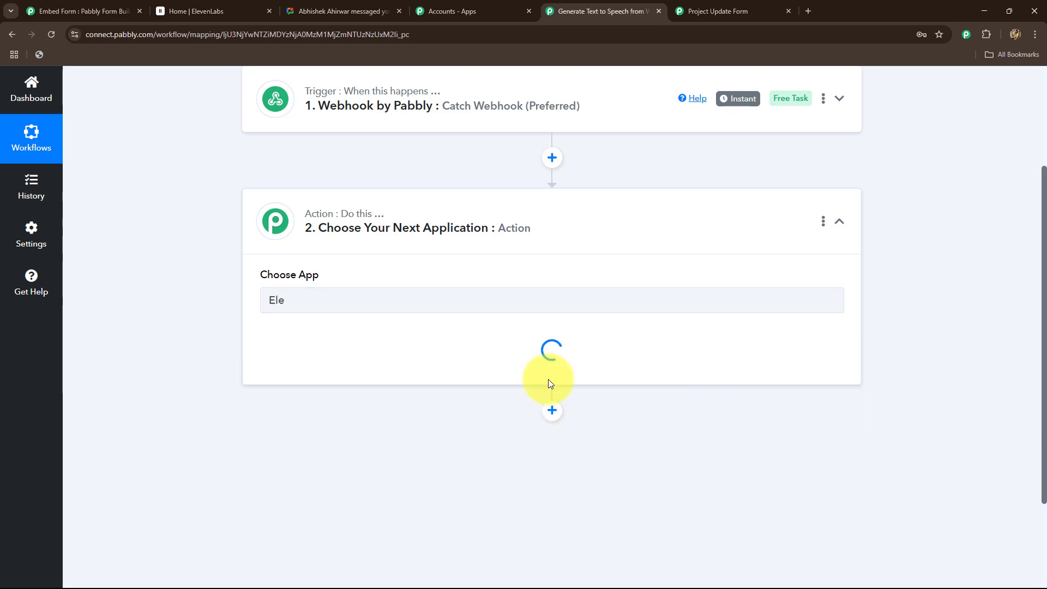
{"action": "left_click", "coordinate": [323, 356]}
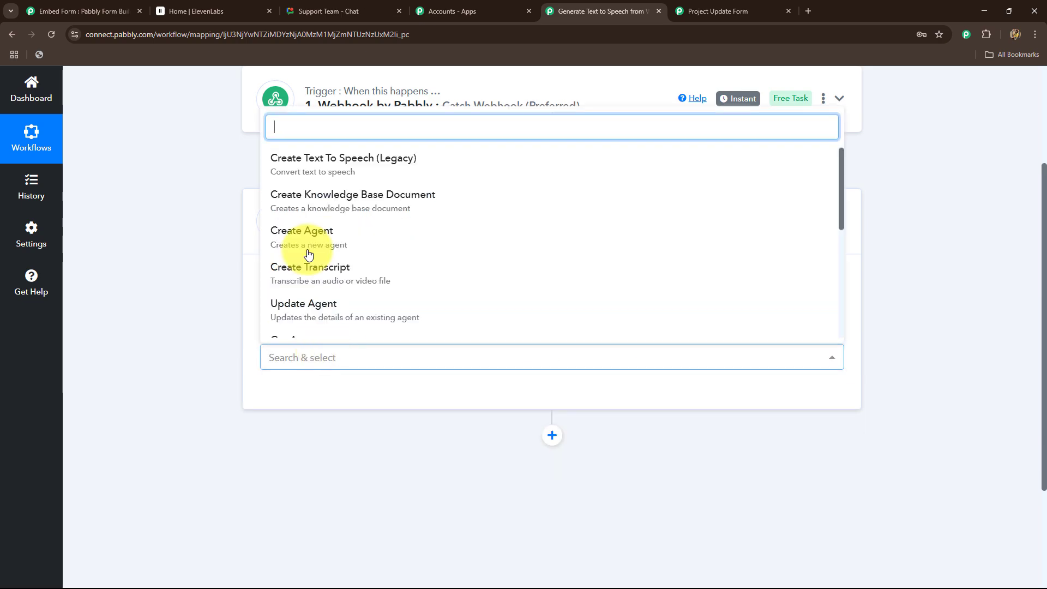
{"action": "left_click", "coordinate": [339, 164]}
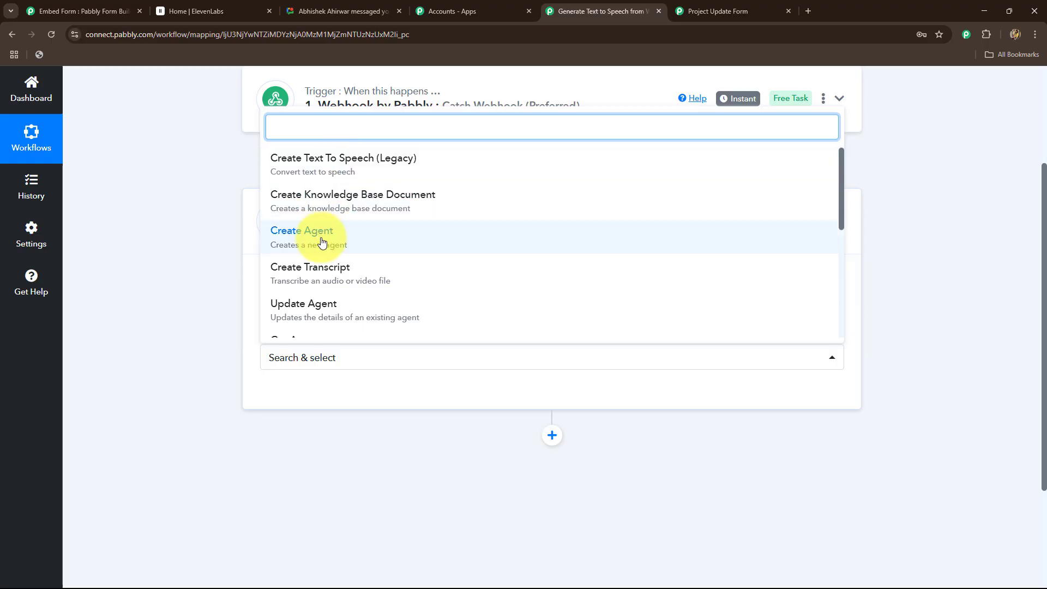
- Start adding a new ElevenLabs connection for the action and read the instructions for obtaining an API key
{"action": "left_click", "coordinate": [293, 394]}
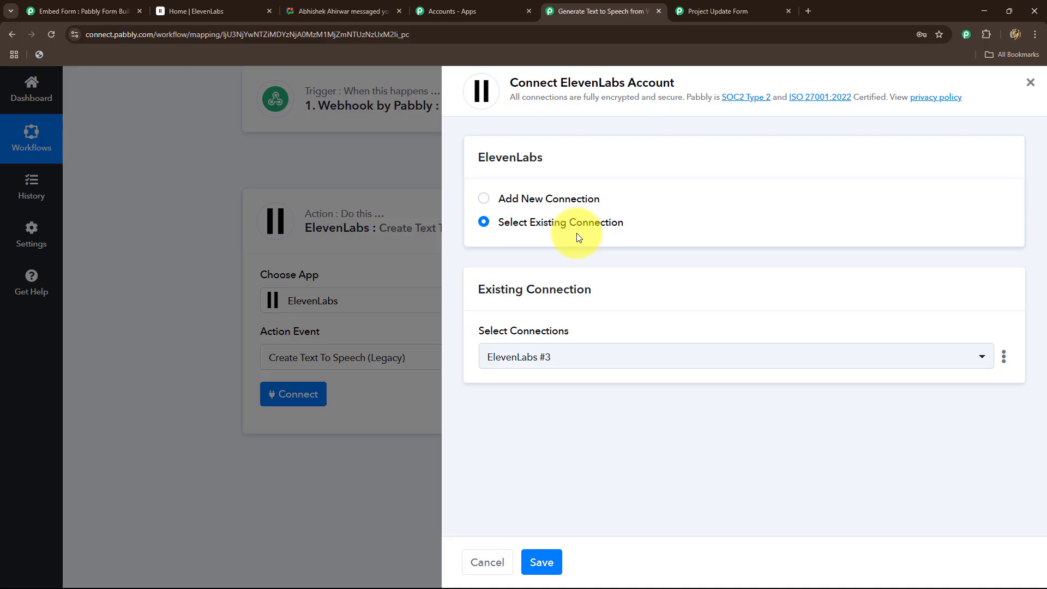
{"action": "left_click", "coordinate": [483, 198]}
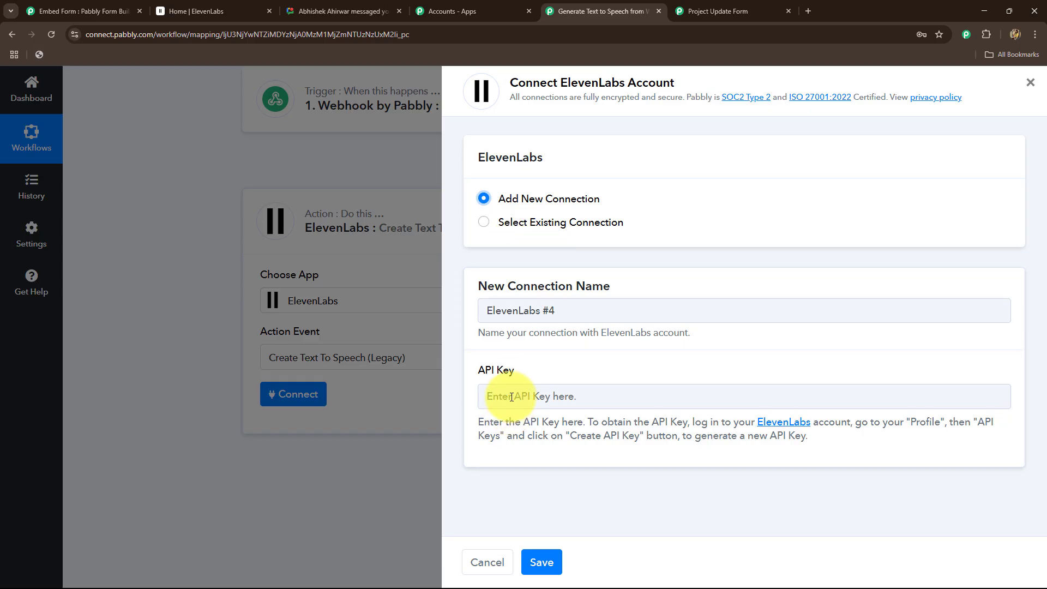
{"action": "triple_click", "coordinate": [509, 437]}
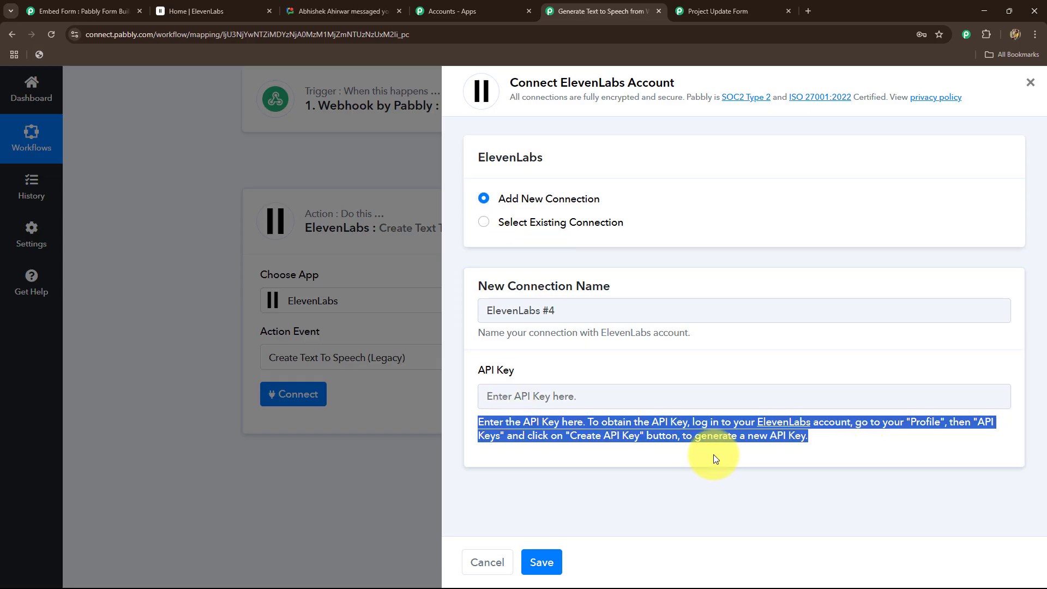
{"action": "left_click", "coordinate": [639, 454]}
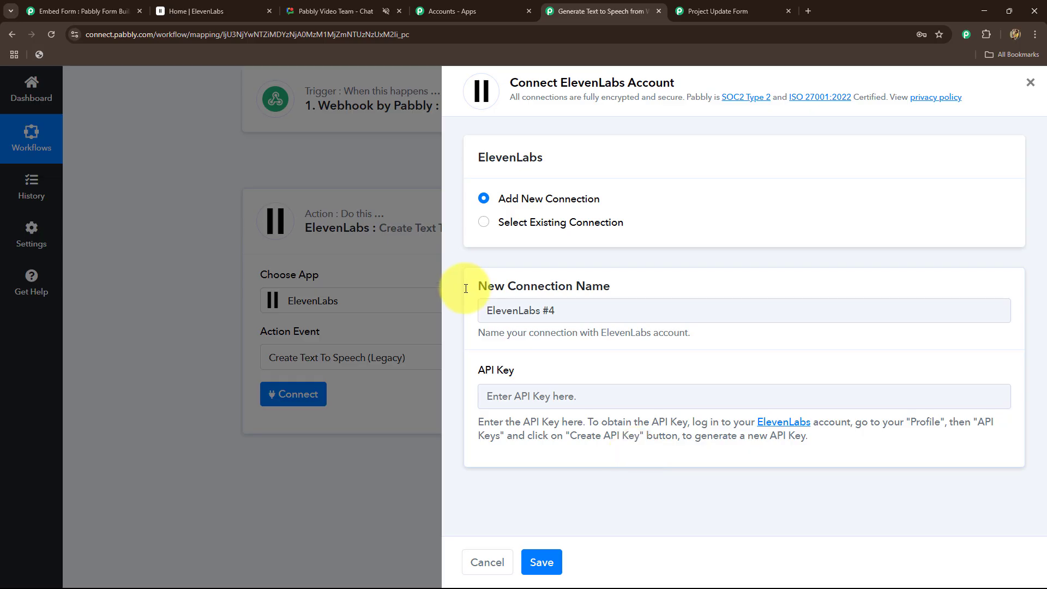
- Switch to ElevenLabs, create a new API key under the suggested name without restrictions, and copy it
{"action": "left_click", "coordinate": [206, 12]}
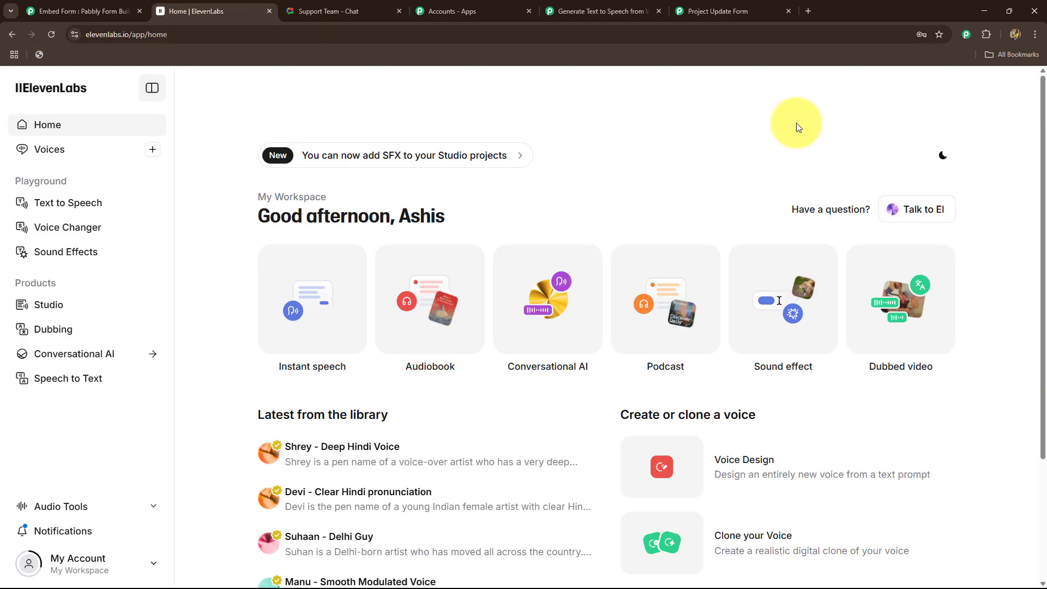
{"action": "left_click", "coordinate": [86, 569]}
{"action": "left_click", "coordinate": [205, 332]}
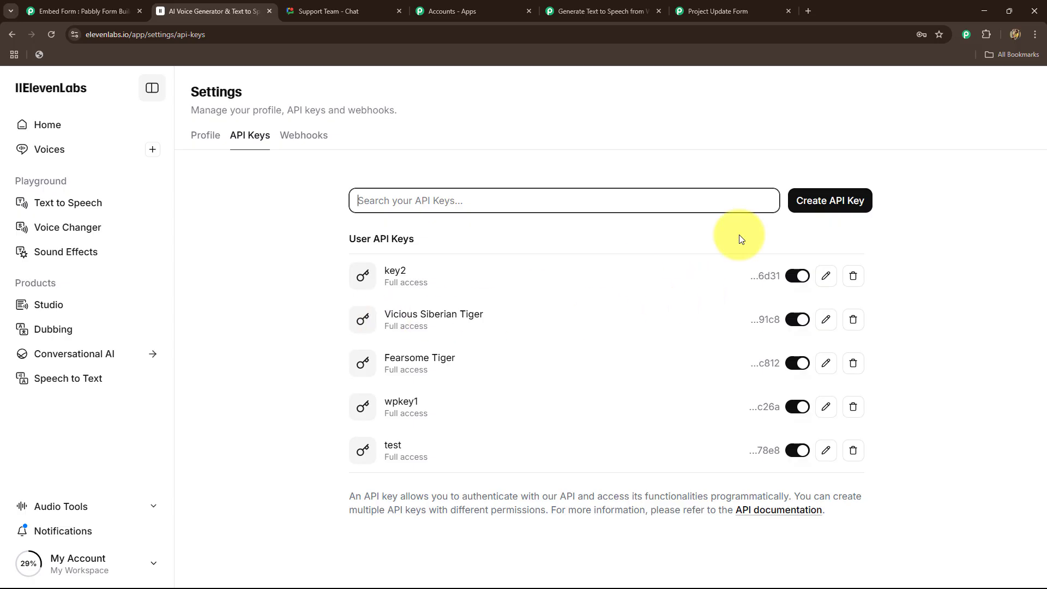
{"action": "left_click", "coordinate": [831, 205]}
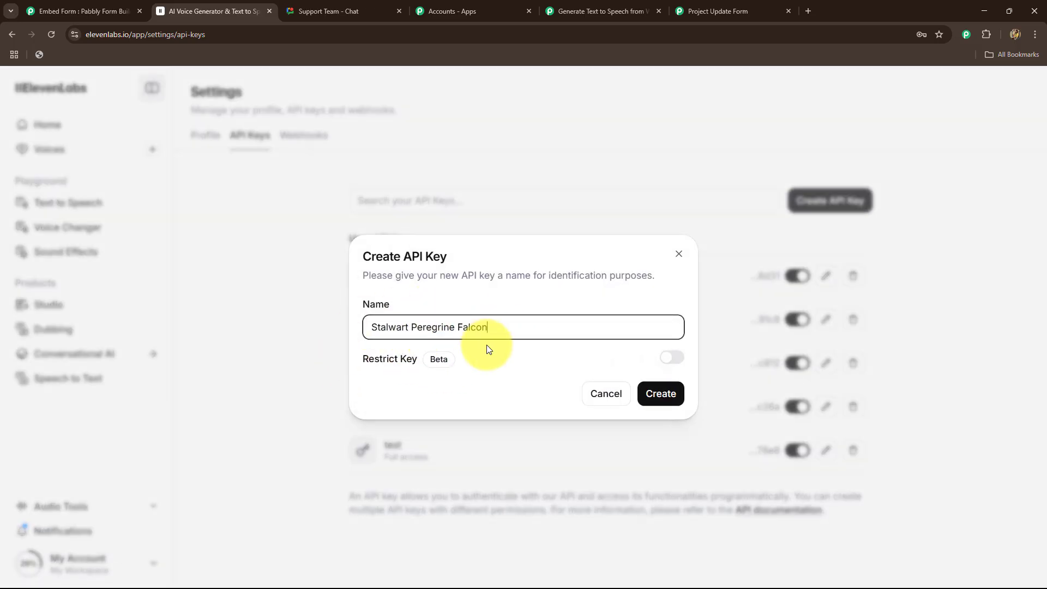
{"action": "left_click", "coordinate": [660, 394]}
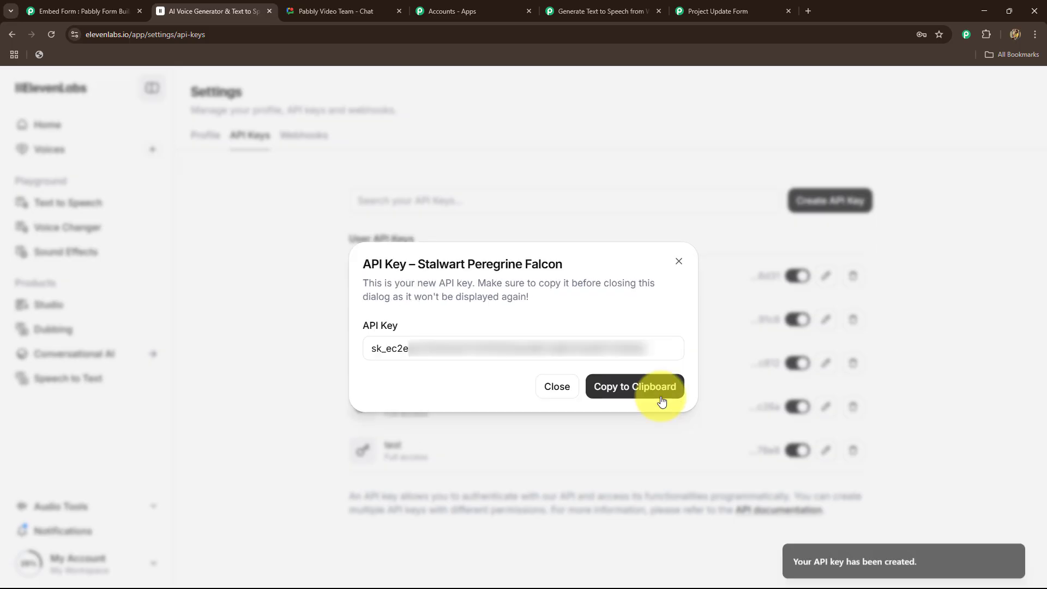
{"action": "left_click", "coordinate": [625, 391]}
{"action": "left_click", "coordinate": [560, 390]}
- Paste the copied API key into the new ElevenLabs connection in Pabbly Connect and save the connection
{"action": "left_click", "coordinate": [602, 4]}
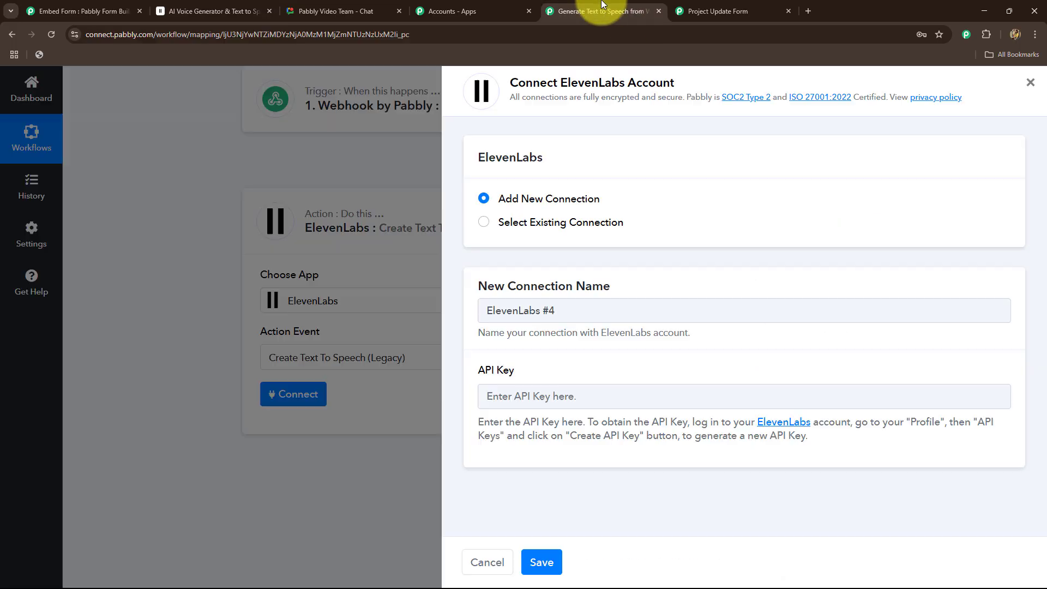
{"action": "left_click", "coordinate": [500, 396]}
{"action": "key", "text": "ctrl+v"}
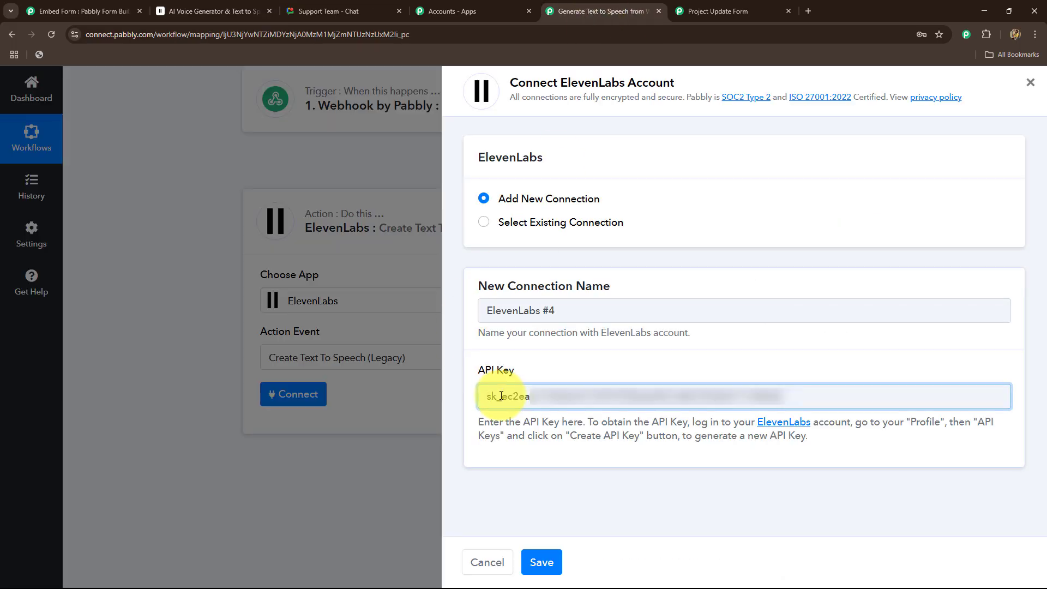
{"action": "left_click", "coordinate": [537, 560]}
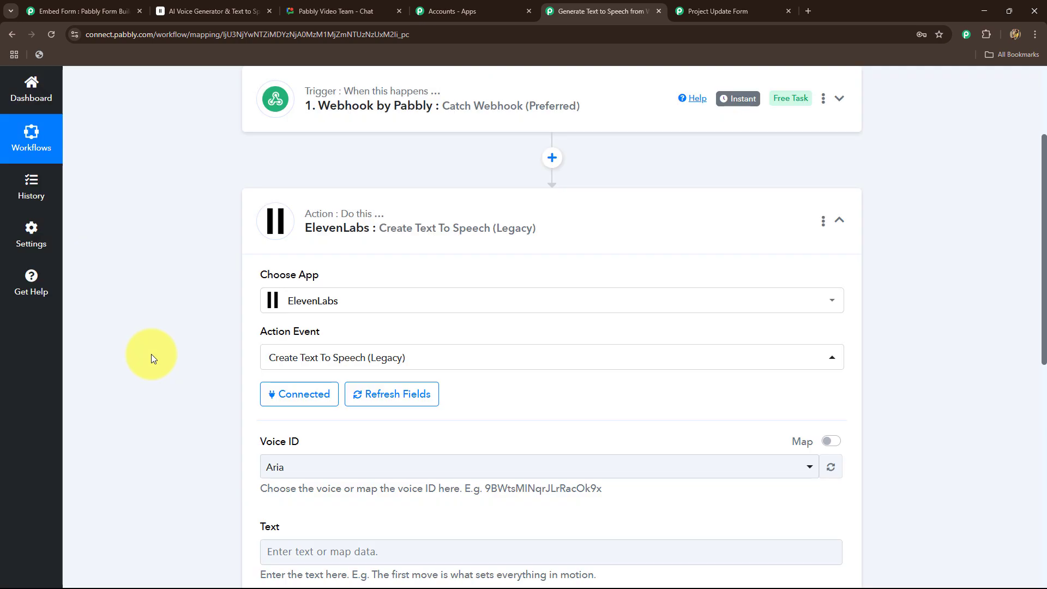
- Review the text-to-speech action's fields and the available Voice ID options, leaving Aria selected
{"action": "scroll", "coordinate": [151, 355], "scroll_direction": "down", "scroll_amount": 5}
{"action": "scroll", "coordinate": [251, 273], "scroll_direction": "up", "scroll_amount": 2}
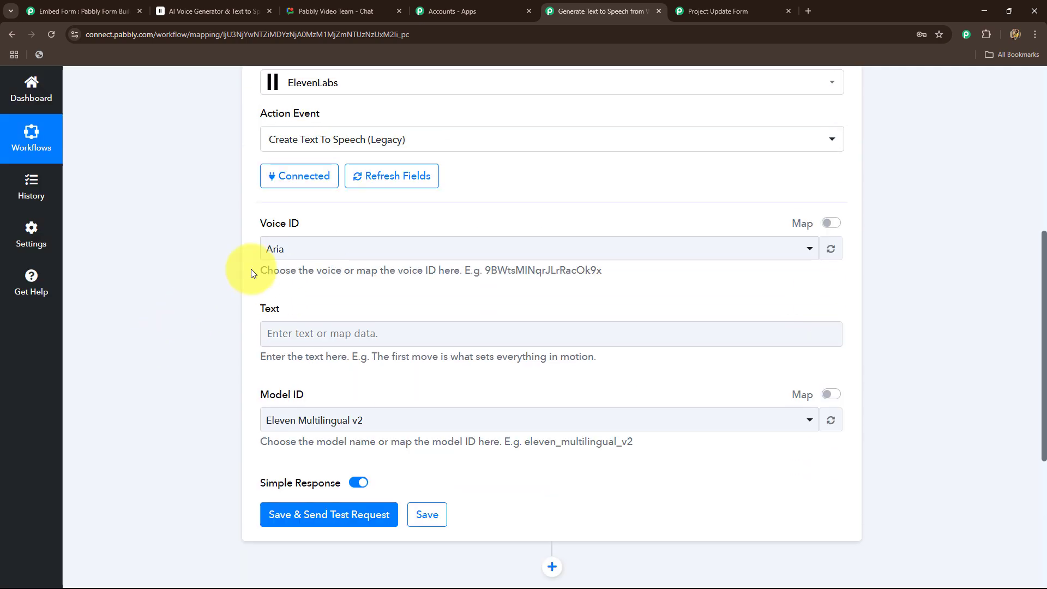
{"action": "left_click", "coordinate": [308, 250]}
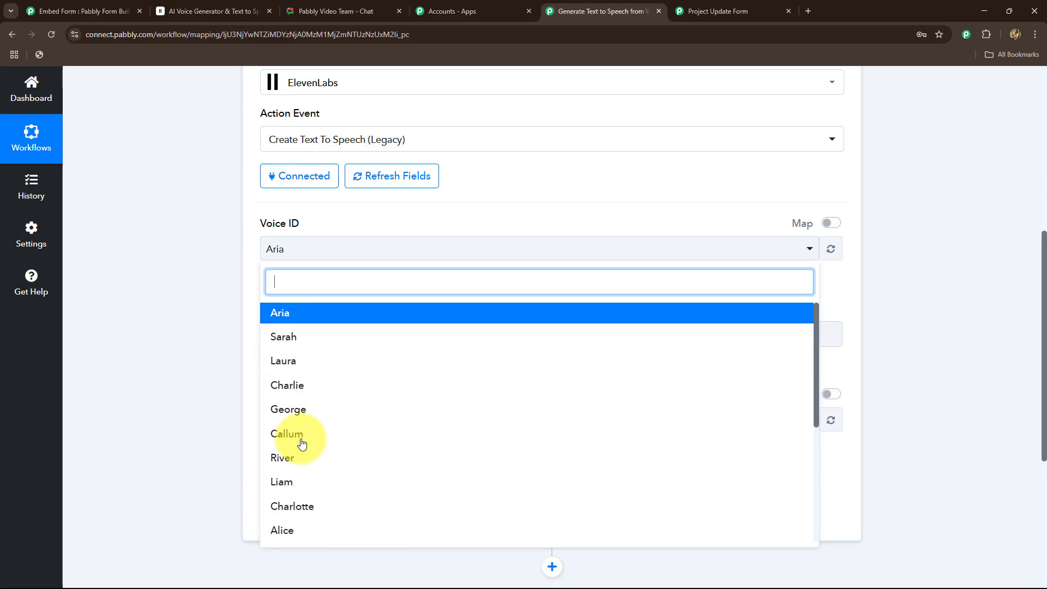
{"action": "left_click", "coordinate": [211, 312]}
- Map the webhook's Project (3) and Write Your Message Regarding Update (6) values into the ElevenLabs action's Text field
{"action": "scroll", "coordinate": [218, 297], "scroll_direction": "down", "scroll_amount": 2}
{"action": "left_click", "coordinate": [282, 229]}
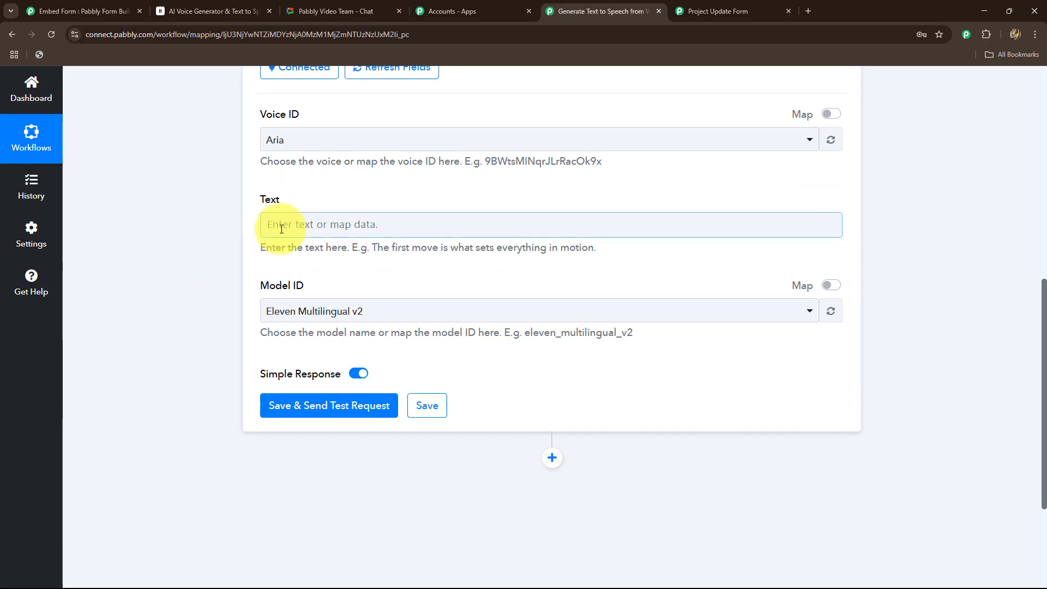
{"action": "scroll", "coordinate": [211, 250], "scroll_direction": "down", "scroll_amount": 2}
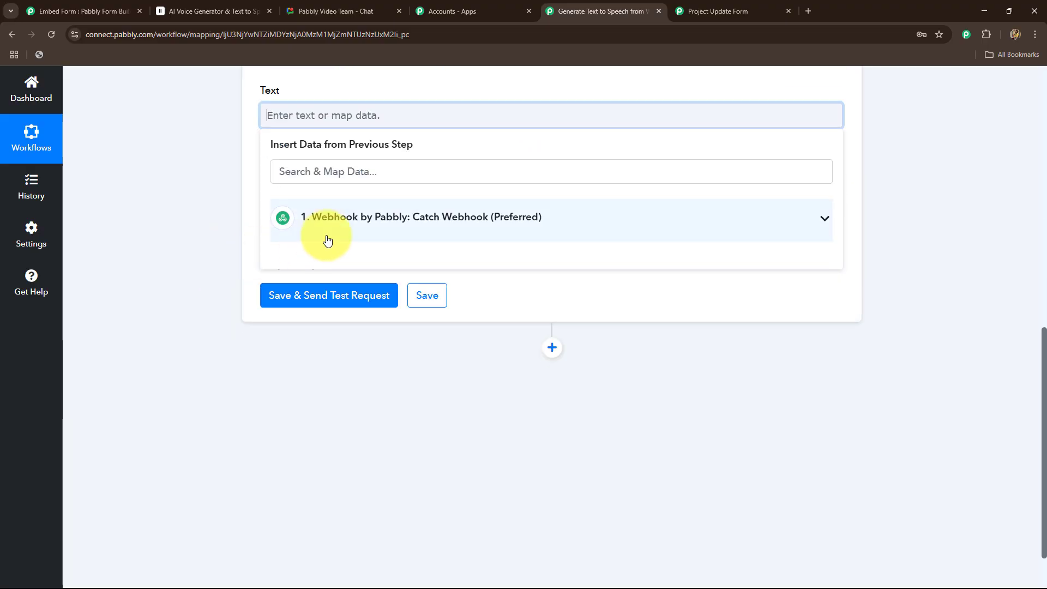
{"action": "left_click", "coordinate": [356, 220]}
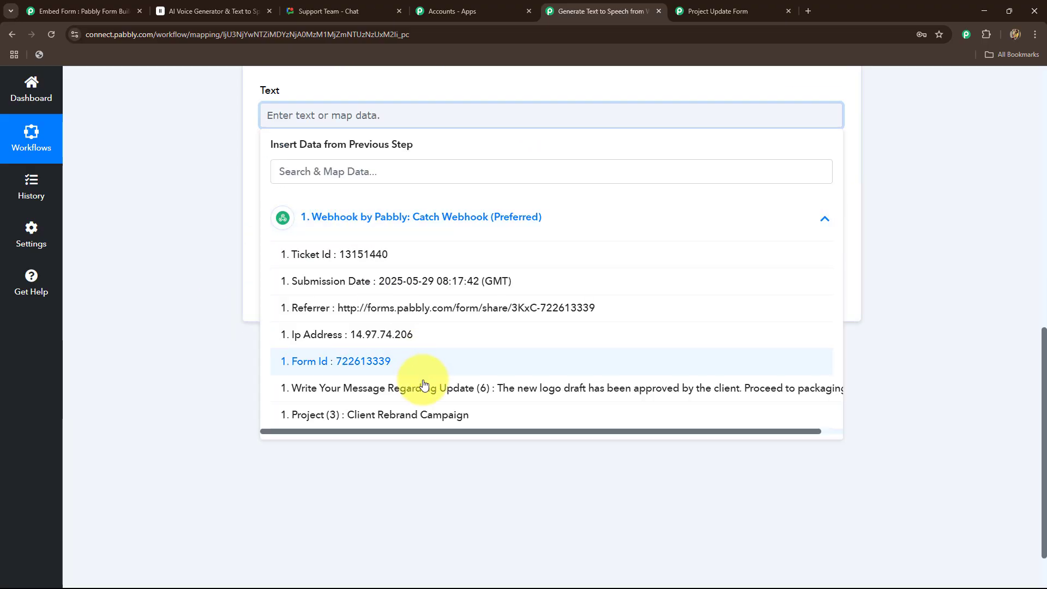
{"action": "left_click", "coordinate": [407, 416]}
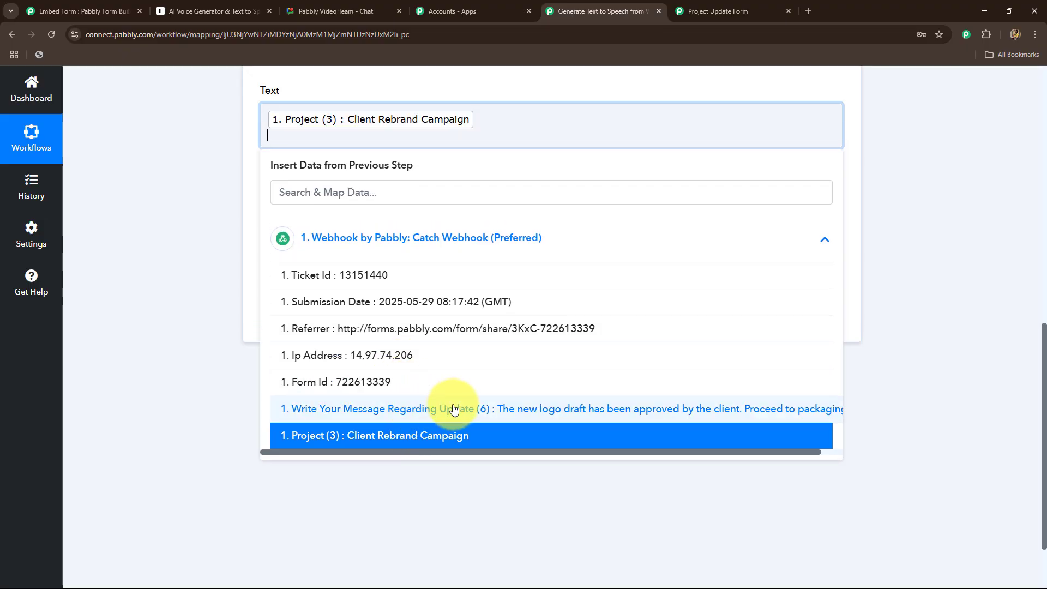
{"action": "left_click", "coordinate": [555, 410]}
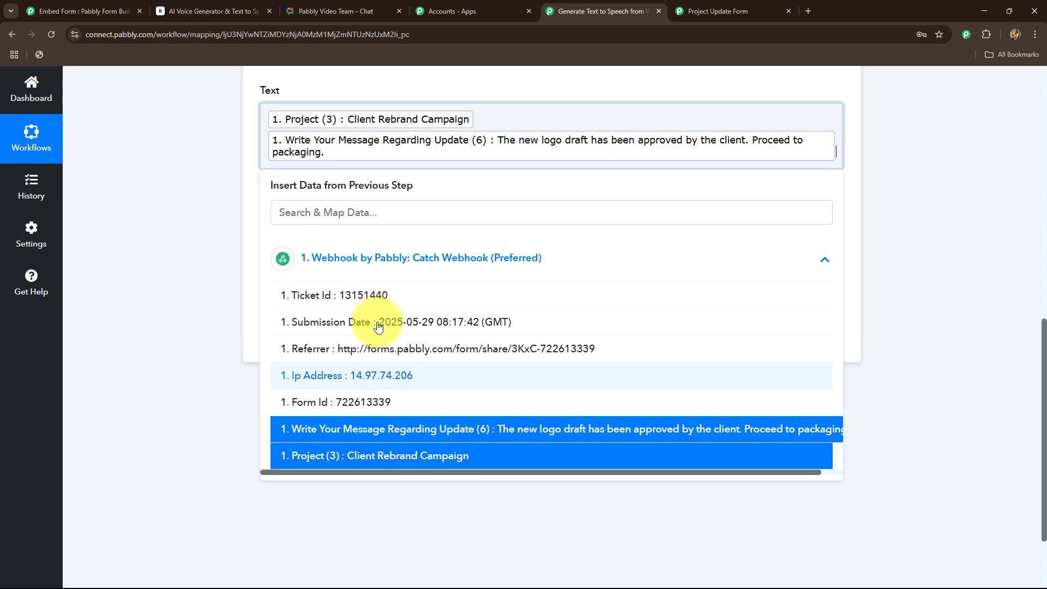
{"action": "left_click", "coordinate": [198, 252]}
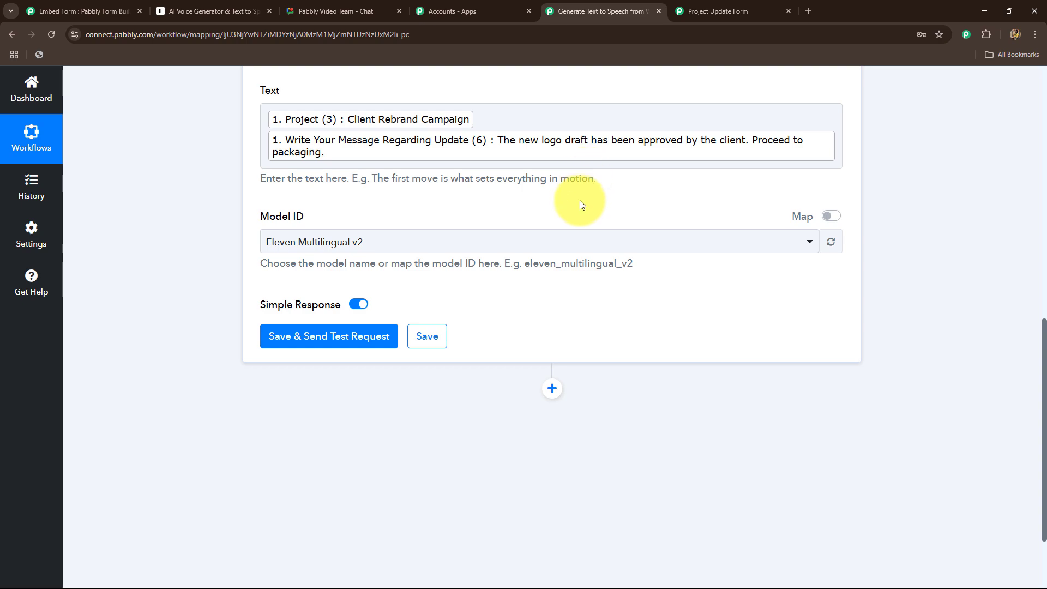
- Review the Model ID options in the ElevenLabs action and select Eleven Multilingual v2
{"action": "scroll", "coordinate": [580, 205], "scroll_direction": "up", "scroll_amount": 2}
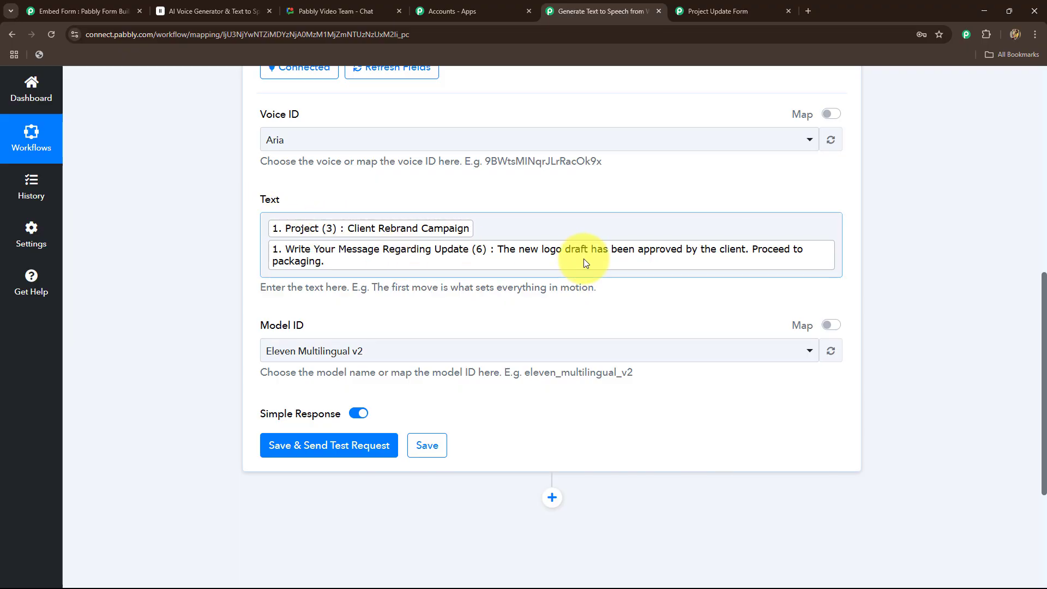
{"action": "scroll", "coordinate": [452, 296], "scroll_direction": "down", "scroll_amount": 2}
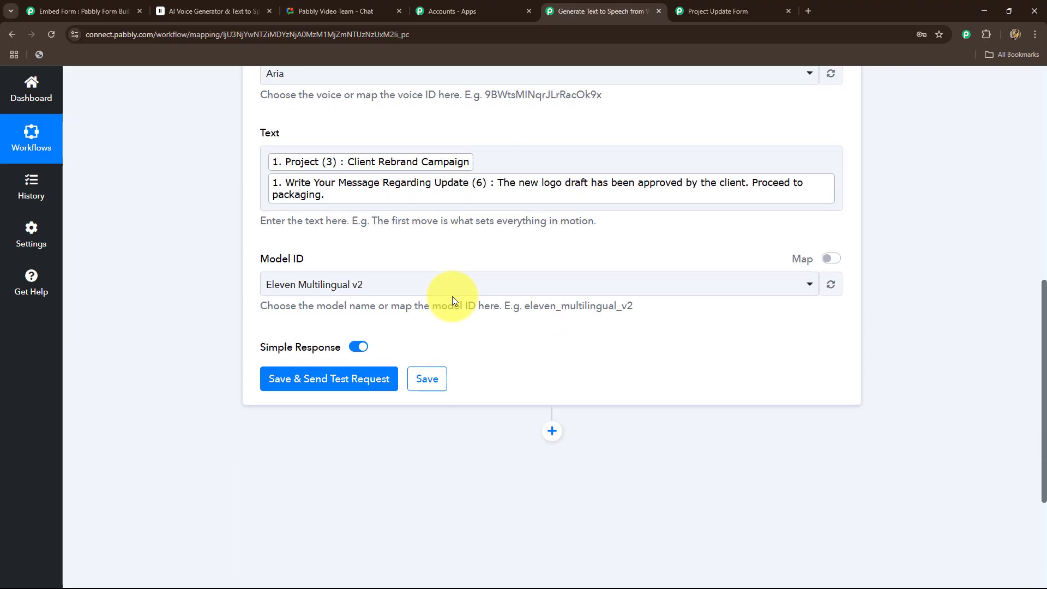
{"action": "left_click", "coordinate": [395, 243]}
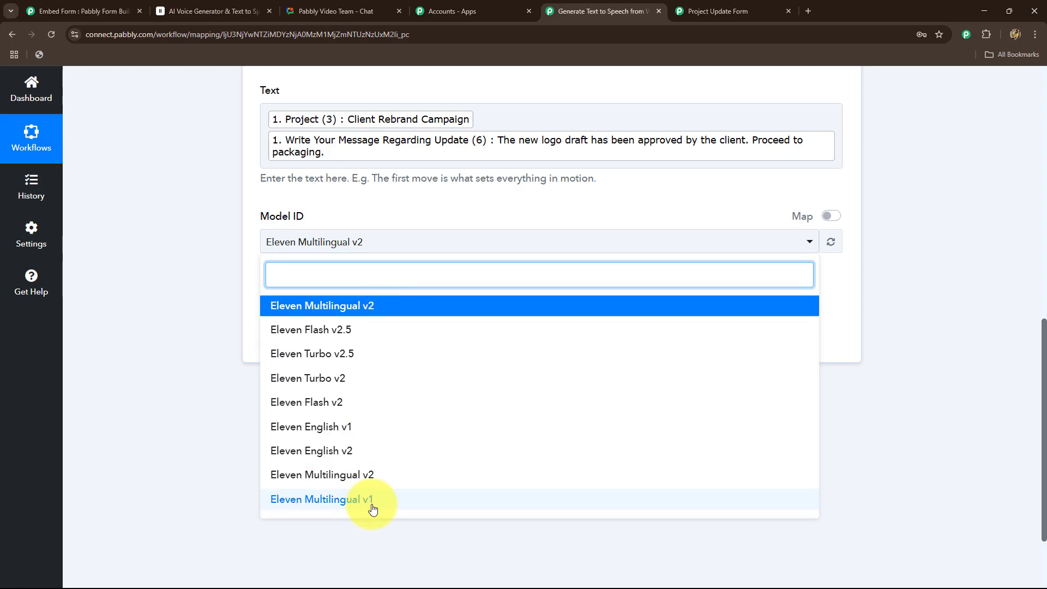
{"action": "left_click", "coordinate": [187, 277]}
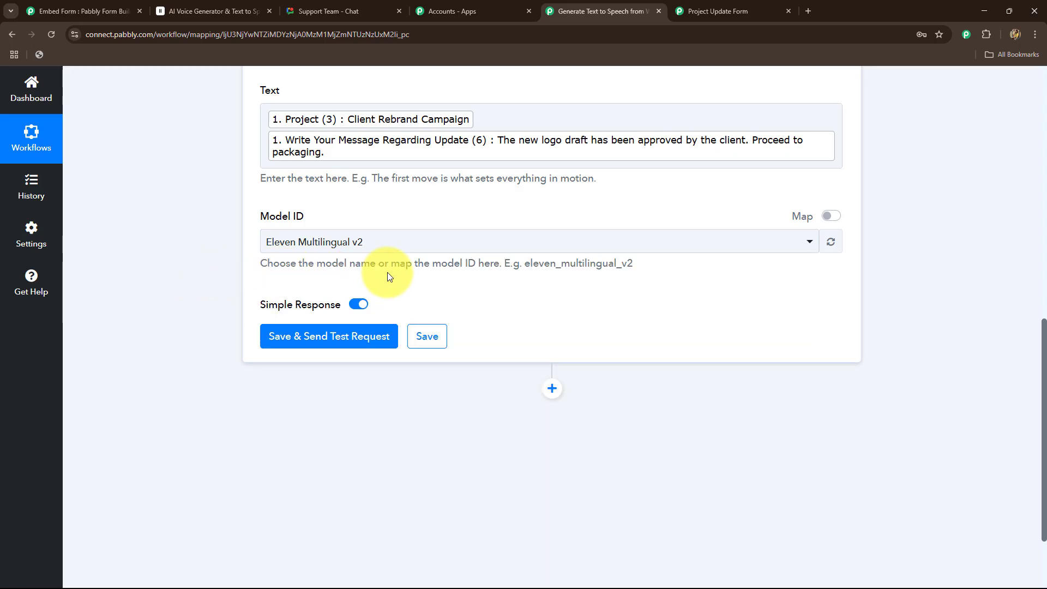
{"action": "left_click_drag", "start_coordinate": [635, 264], "coordinate": [513, 264]}
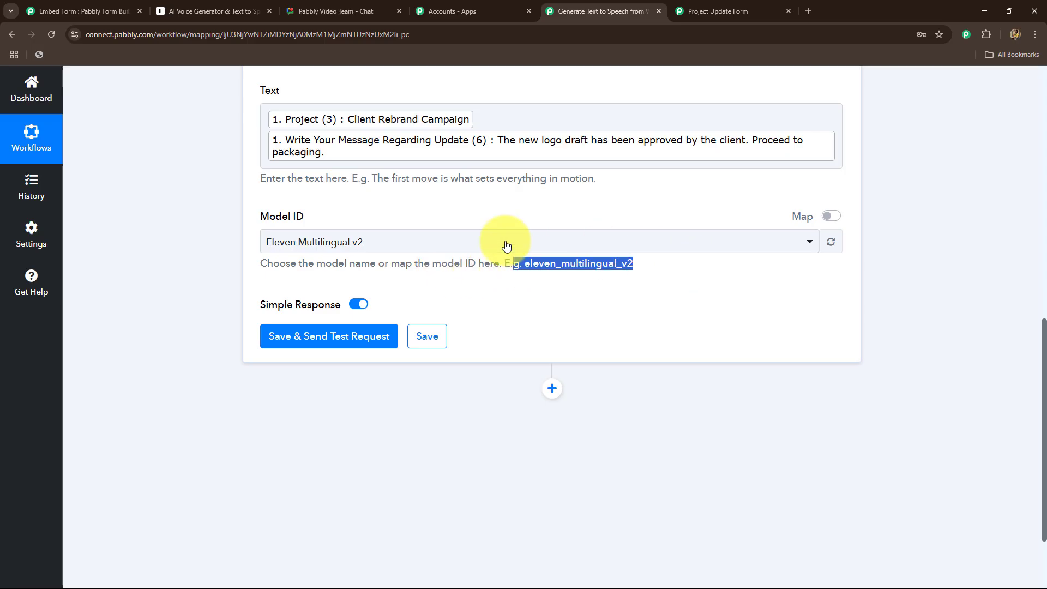
{"action": "left_click", "coordinate": [506, 246]}
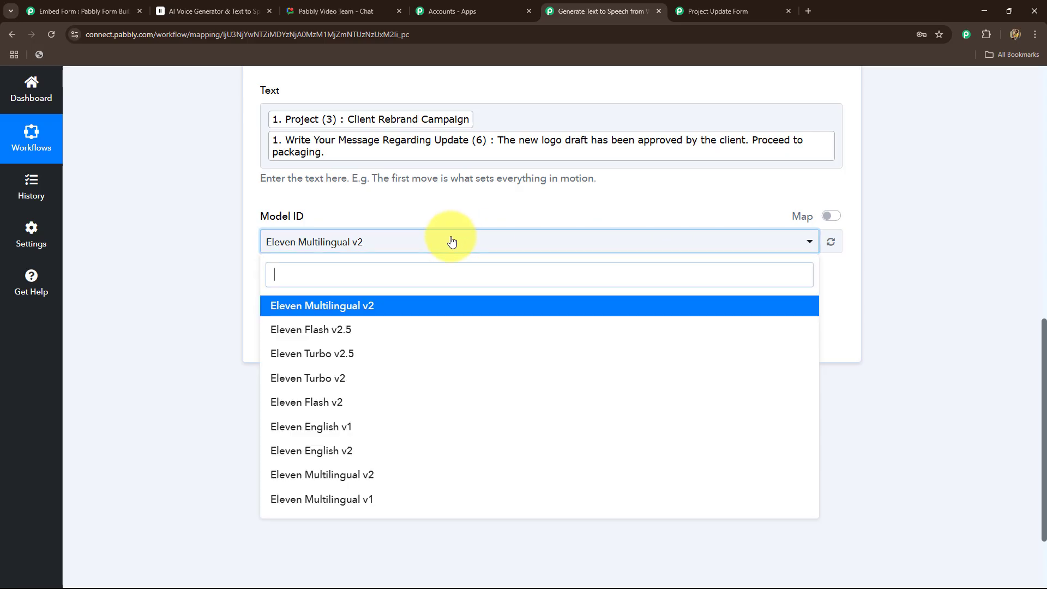
{"action": "left_click", "coordinate": [313, 306]}
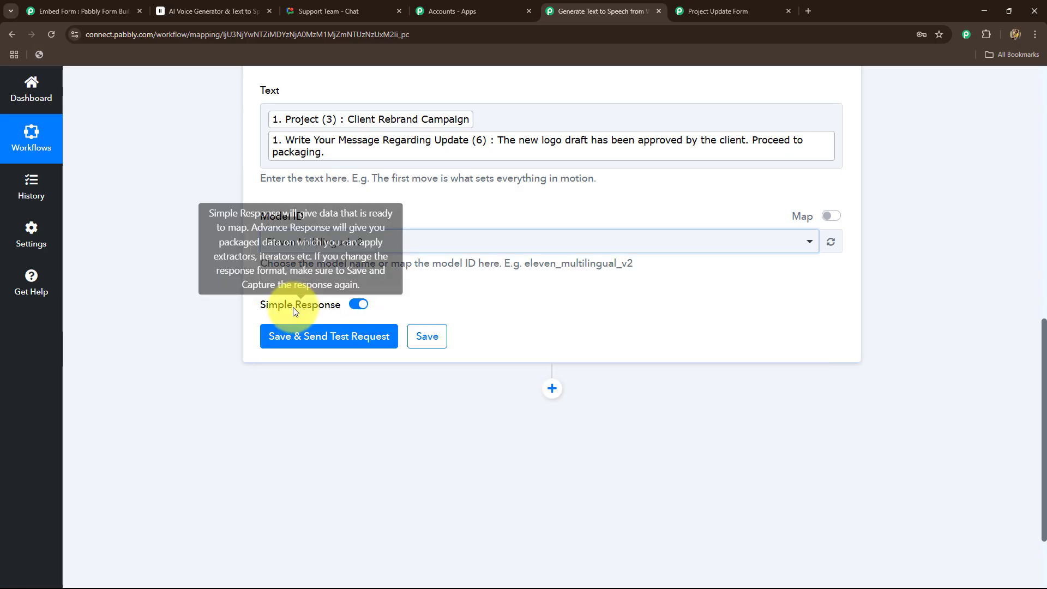
- Save the ElevenLabs action, send its test request, and check the Filename and FileURL values in the response
{"action": "left_click", "coordinate": [294, 340]}
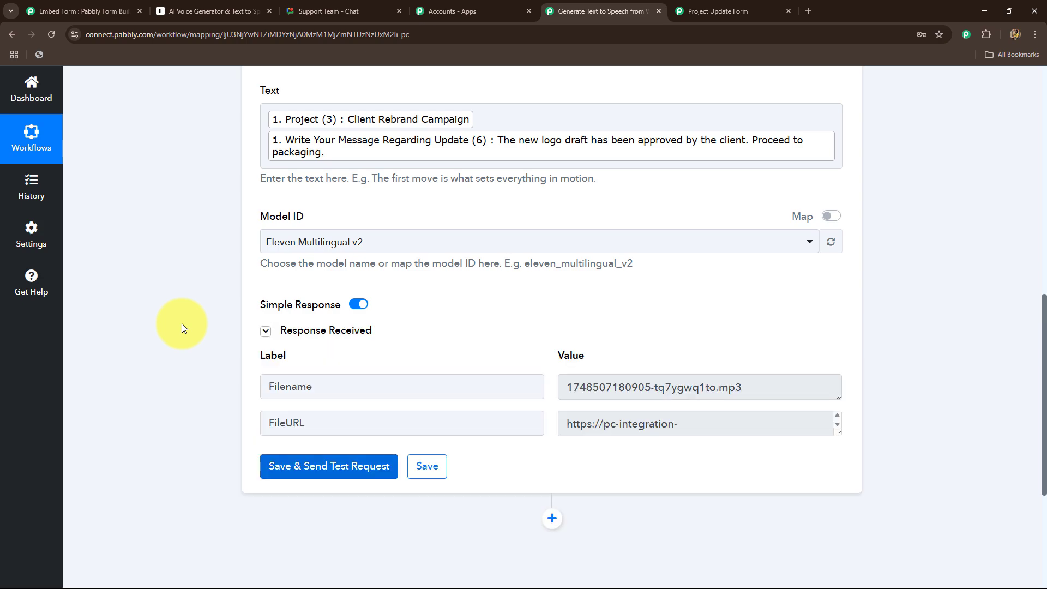
{"action": "scroll", "coordinate": [927, 380], "scroll_direction": "down", "scroll_amount": 4}
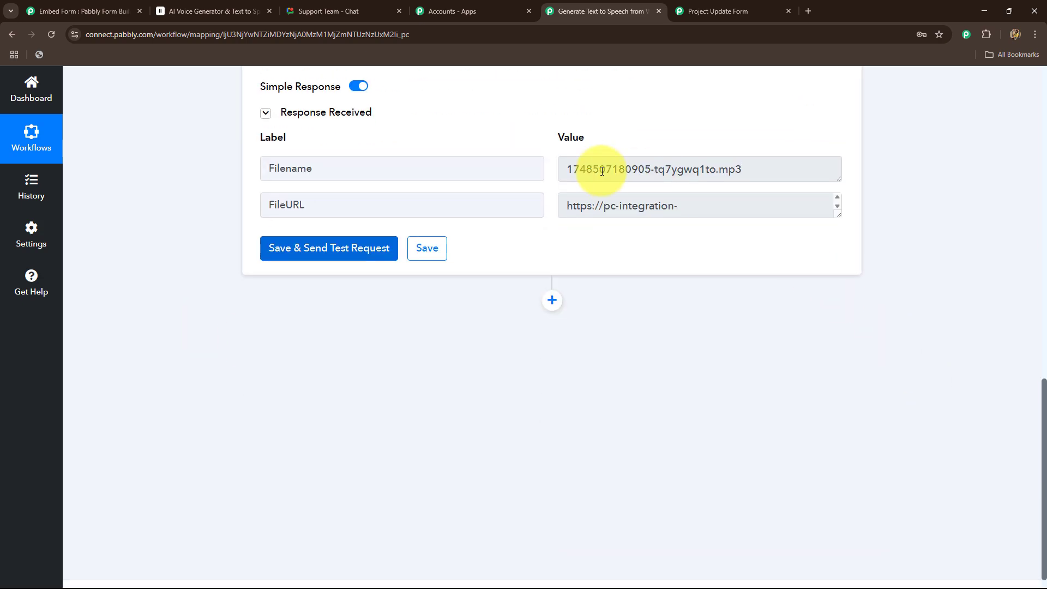
{"action": "left_click_drag", "start_coordinate": [561, 169], "coordinate": [697, 198]}
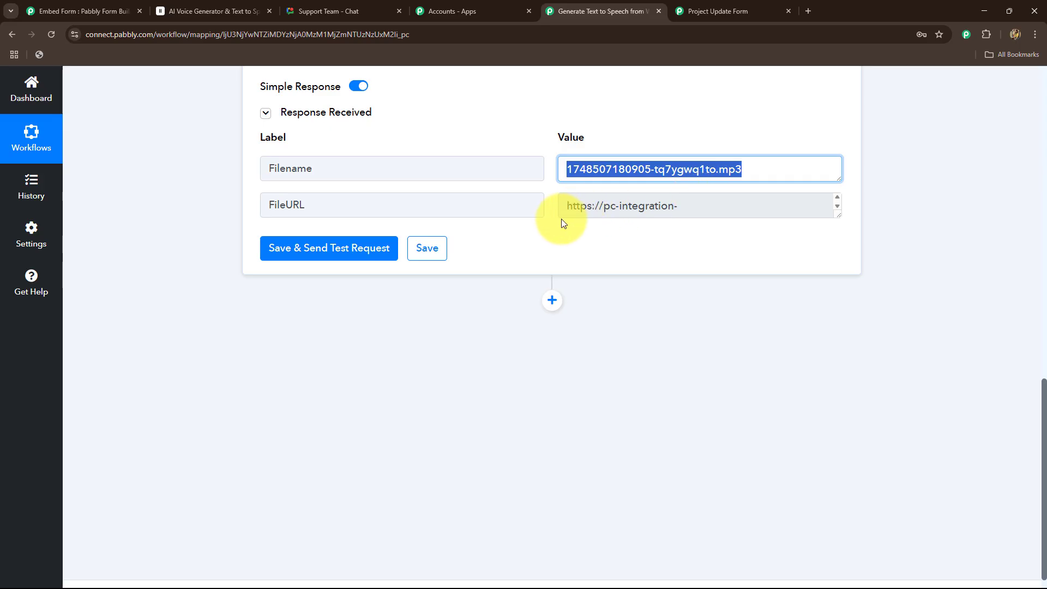
{"action": "left_click_drag", "start_coordinate": [570, 211], "coordinate": [771, 214]}
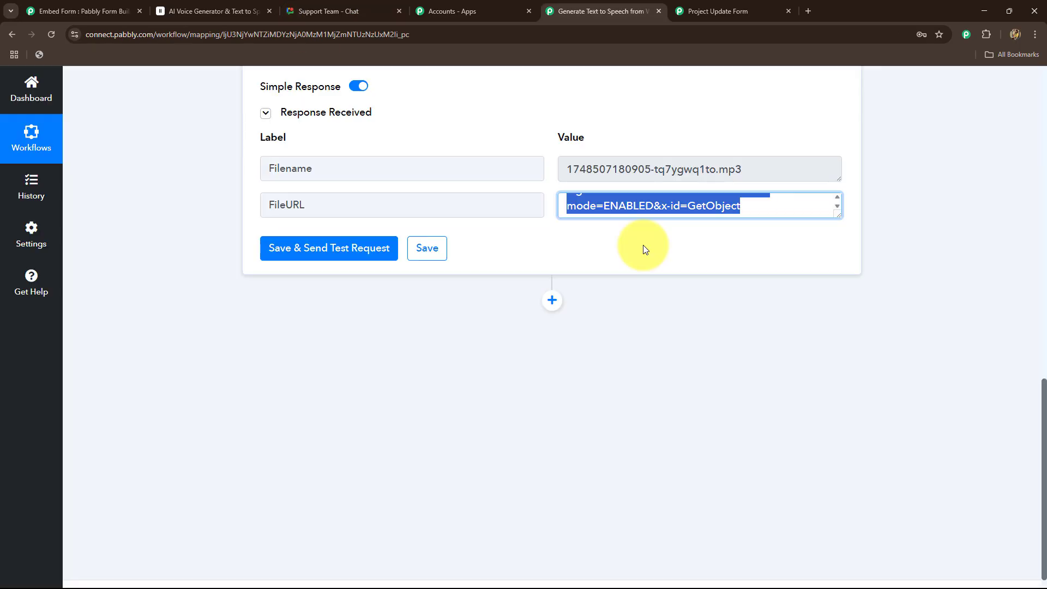
- Add a Google Chat Hangout action after the ElevenLabs step with the Create Message event and connect it
{"action": "left_click", "coordinate": [552, 300]}
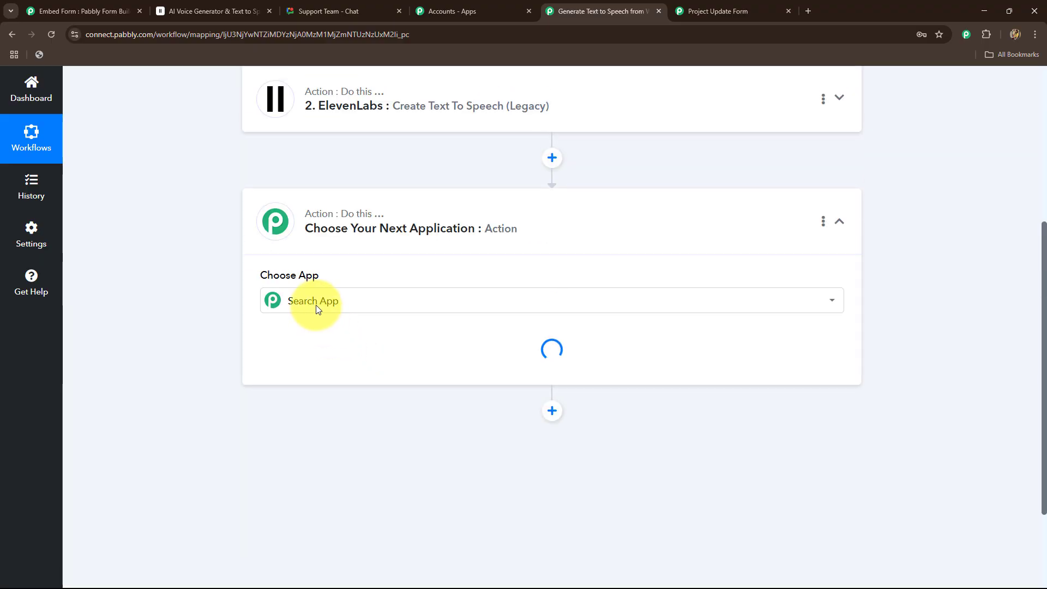
{"action": "left_click", "coordinate": [322, 300]}
{"action": "type", "text": "Goo"}
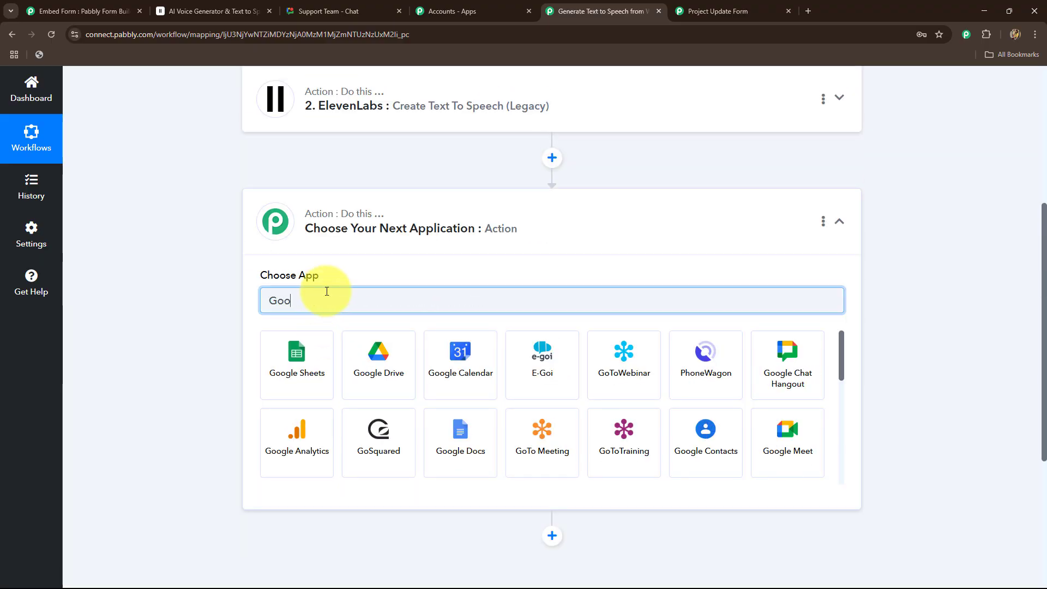
{"action": "left_click", "coordinate": [533, 354]}
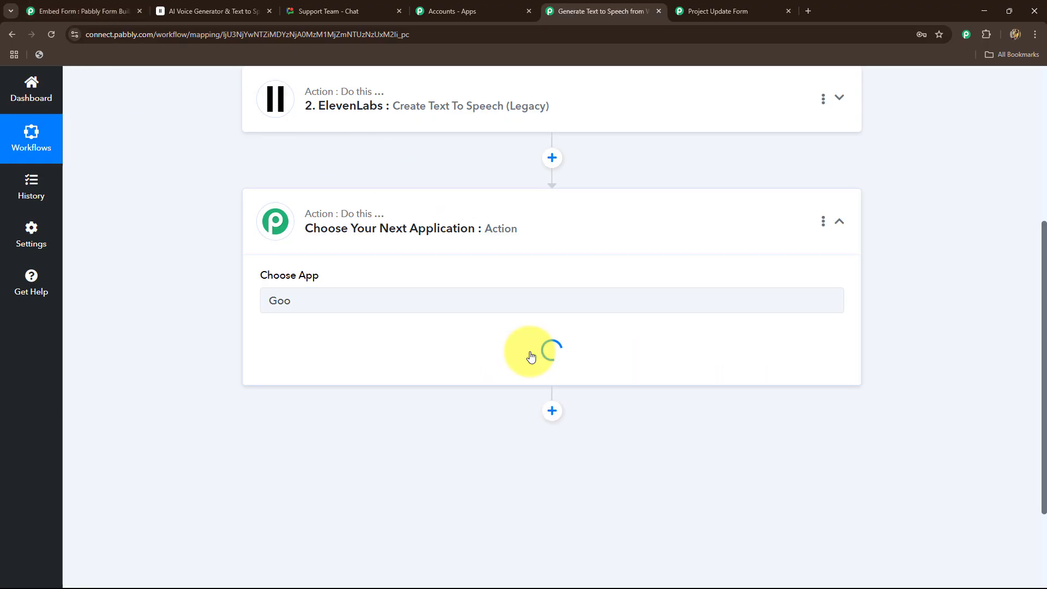
{"action": "left_click", "coordinate": [295, 354]}
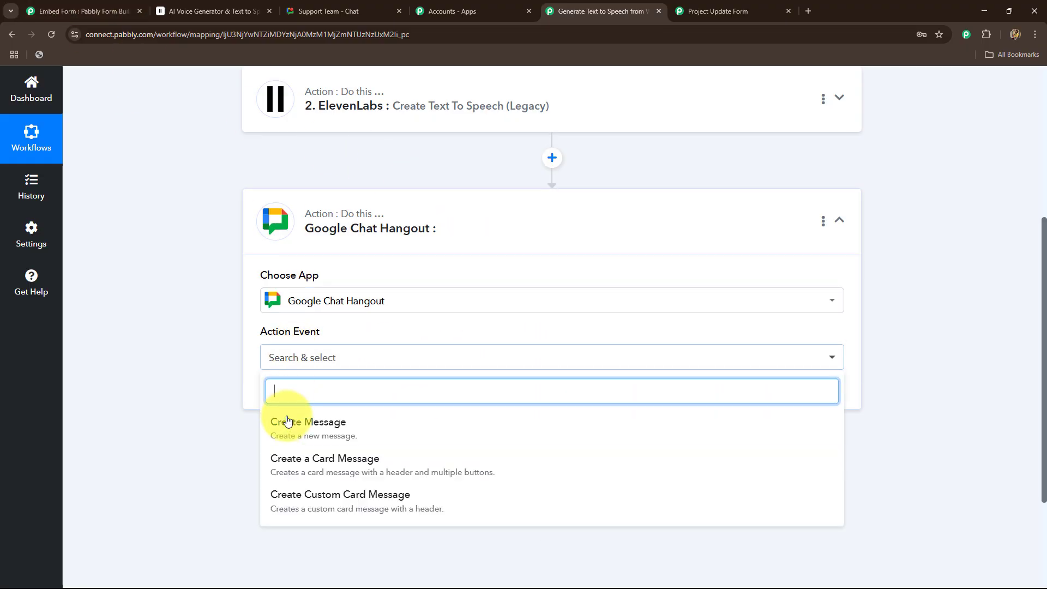
{"action": "left_click", "coordinate": [284, 422]}
{"action": "left_click", "coordinate": [286, 402]}
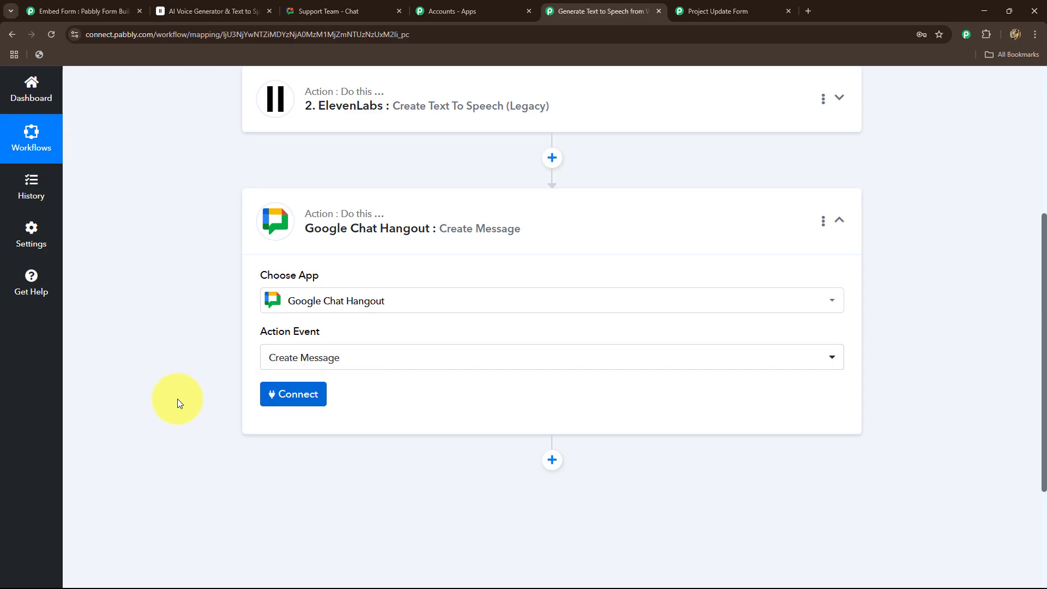
- Open the help guide for the Chat Webhook URL and copy the avatar image link from its webhook registration instructions
{"action": "scroll", "coordinate": [178, 398], "scroll_direction": "down", "scroll_amount": 4}
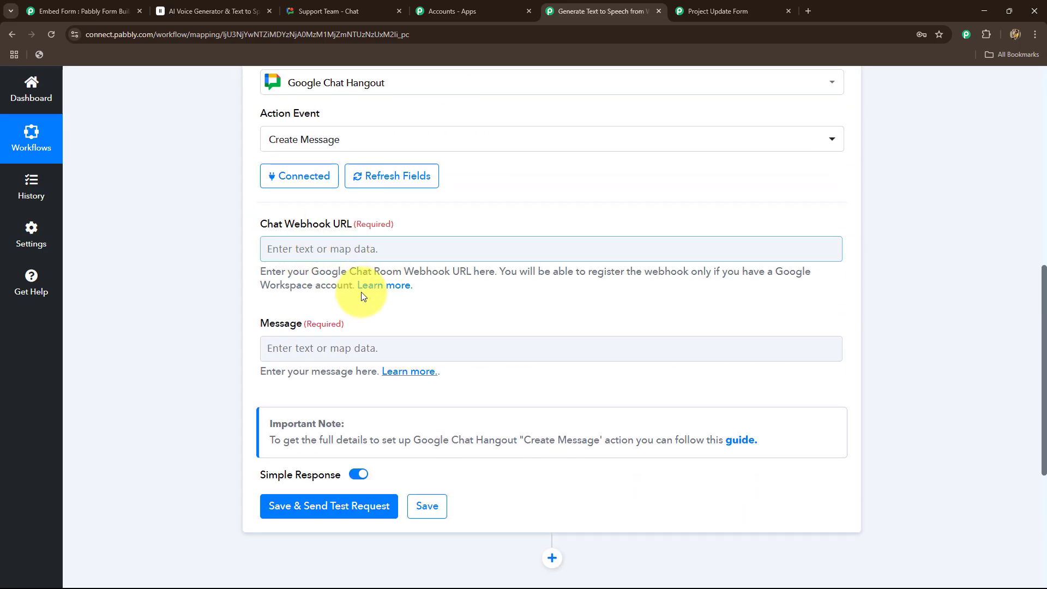
{"action": "left_click", "coordinate": [382, 285]}
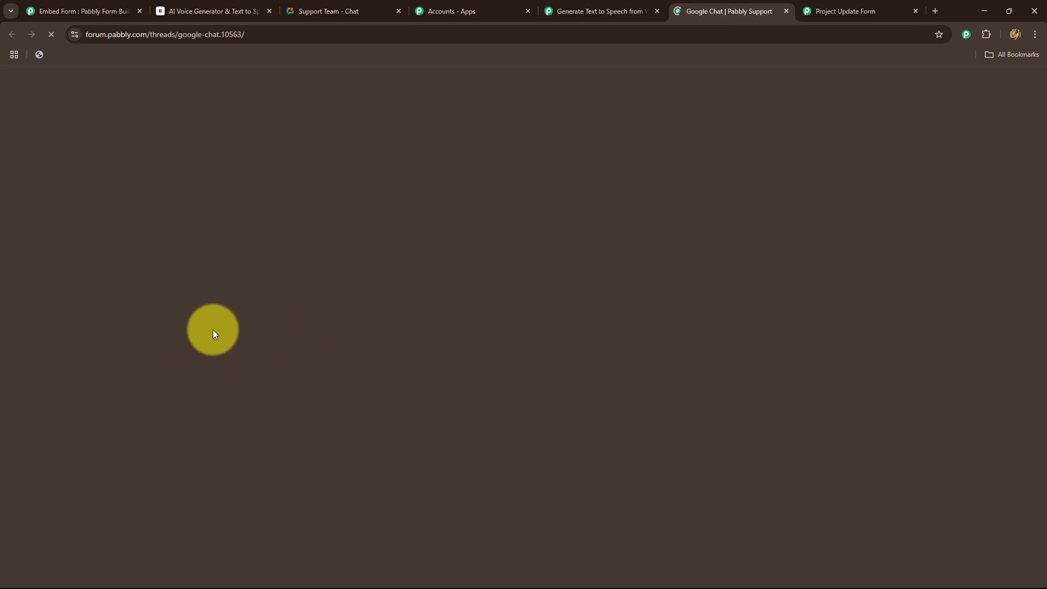
{"action": "scroll", "coordinate": [213, 329], "scroll_direction": "down", "scroll_amount": 12}
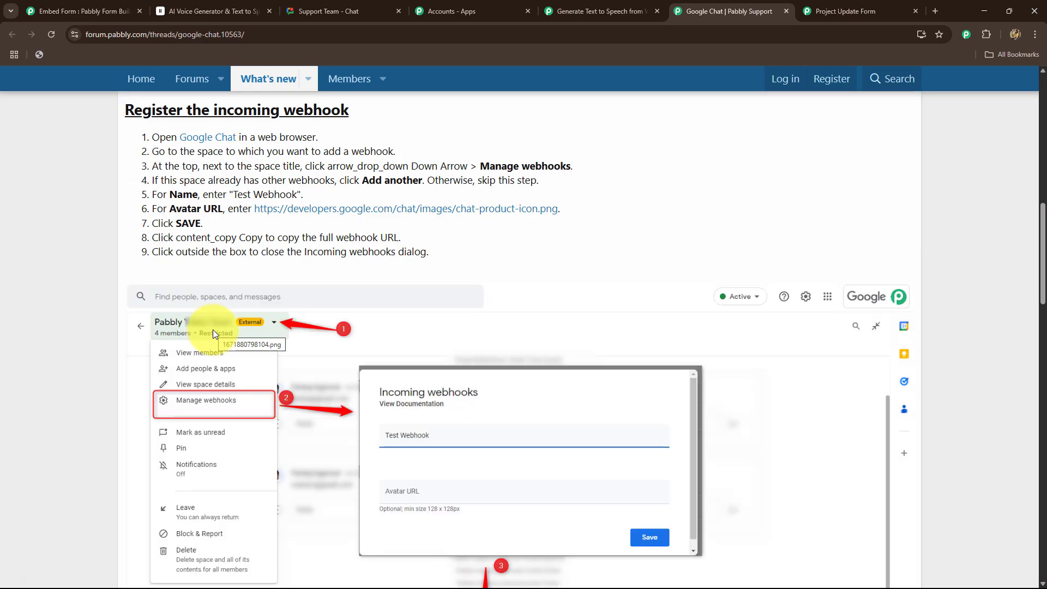
{"action": "right_click", "coordinate": [319, 211]}
{"action": "left_click", "coordinate": [339, 305]}
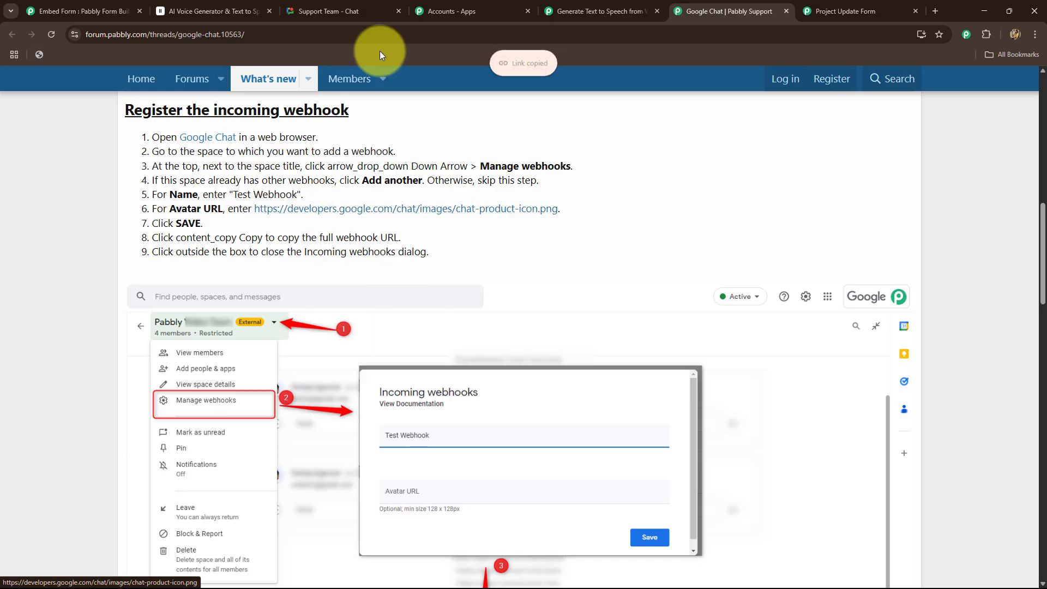
- Switch to Google Chat and add an incoming webhook named "New Update!" with the copied avatar URL to the Support Team space
{"action": "left_click", "coordinate": [361, 12]}
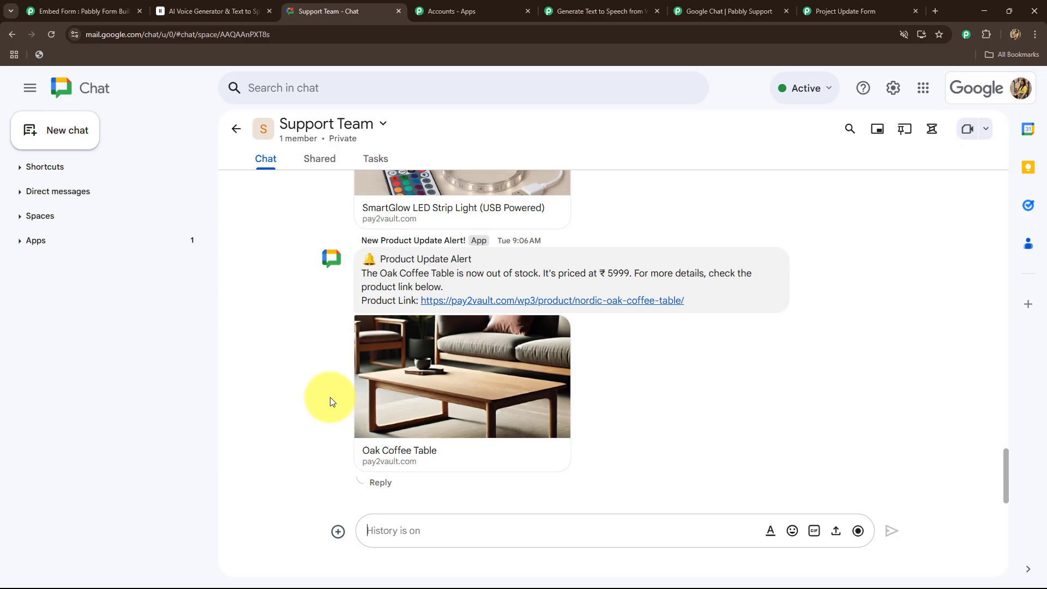
{"action": "left_click", "coordinate": [352, 130]}
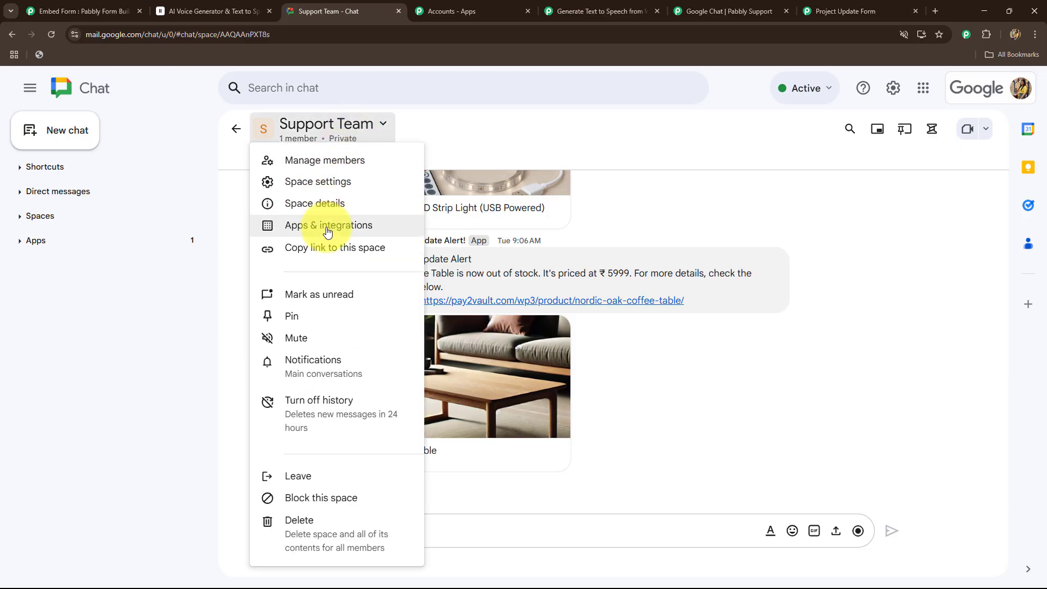
{"action": "left_click", "coordinate": [327, 231]}
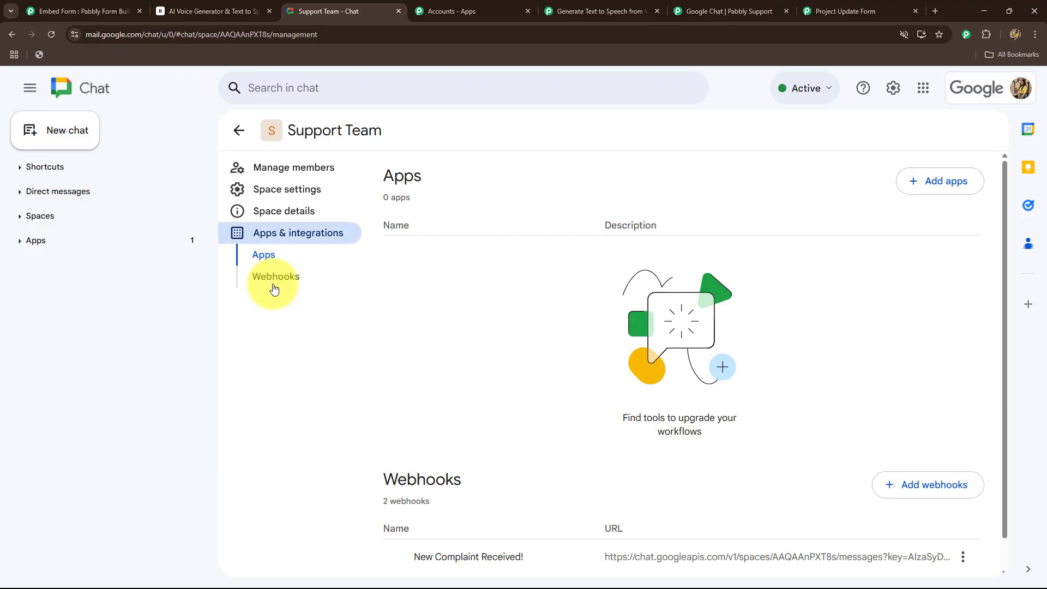
{"action": "left_click", "coordinate": [273, 285]}
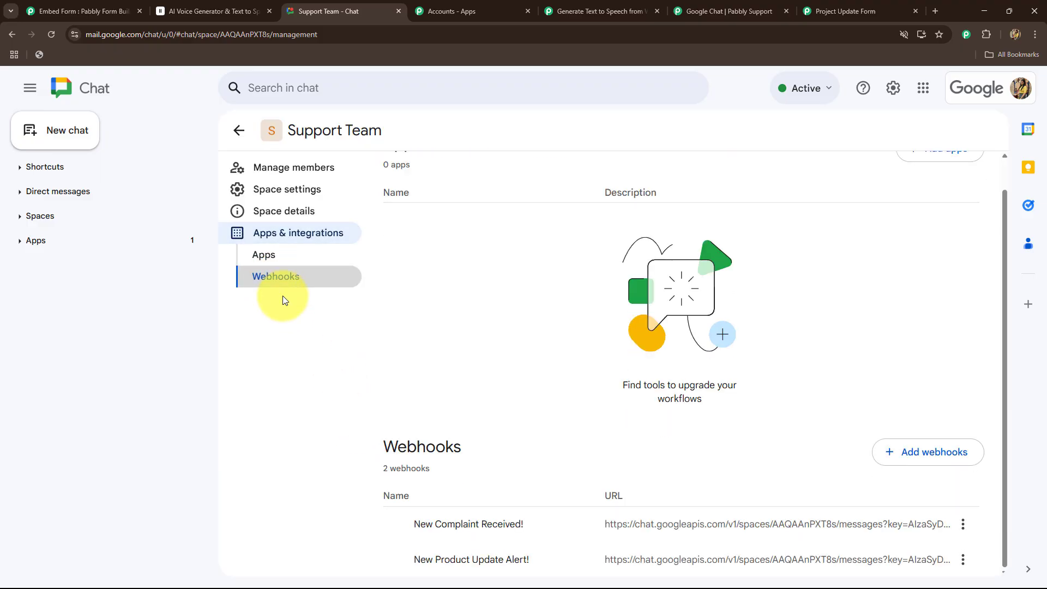
{"action": "left_click", "coordinate": [946, 460]}
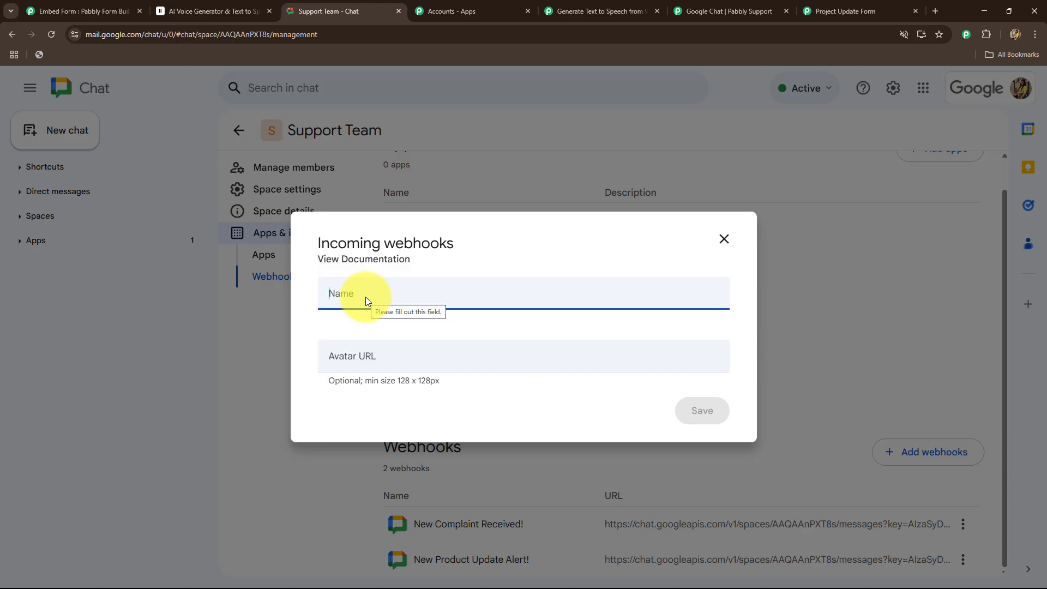
{"action": "type", "text": "New Update!"}
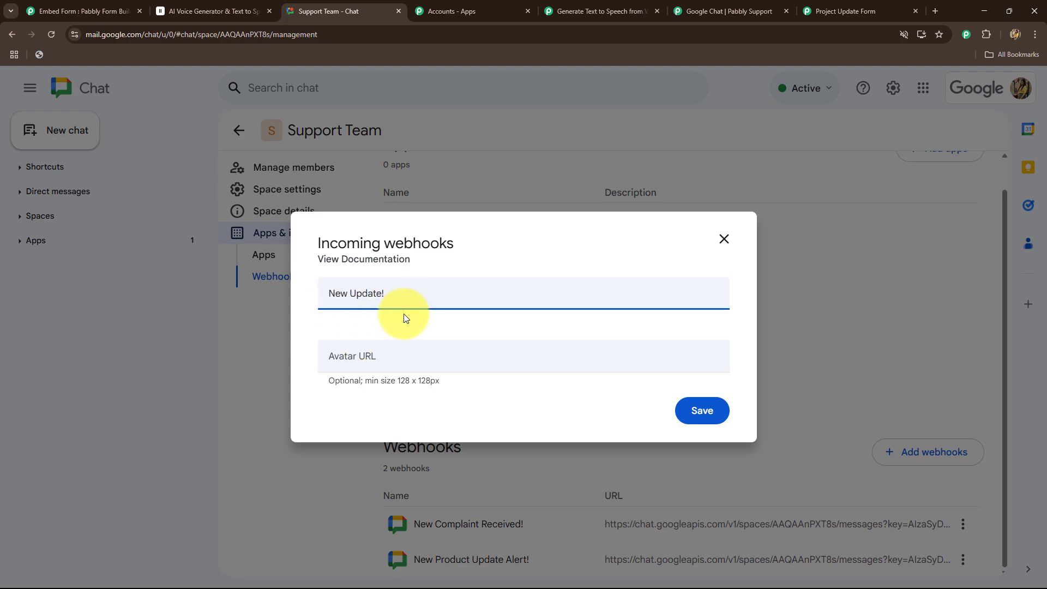
{"action": "left_click", "coordinate": [395, 363]}
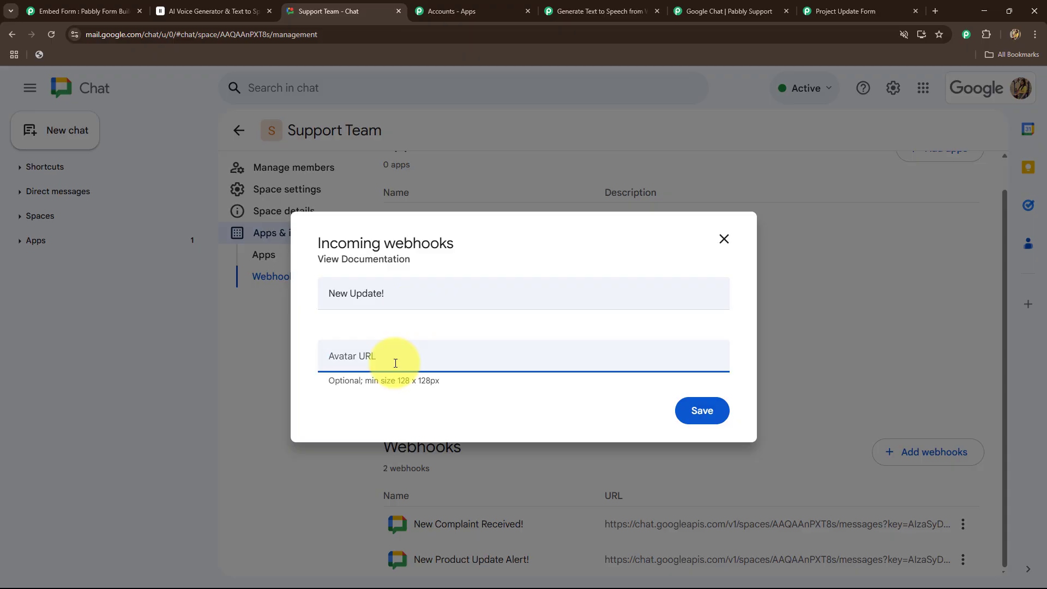
{"action": "key", "text": "ctrl+v"}
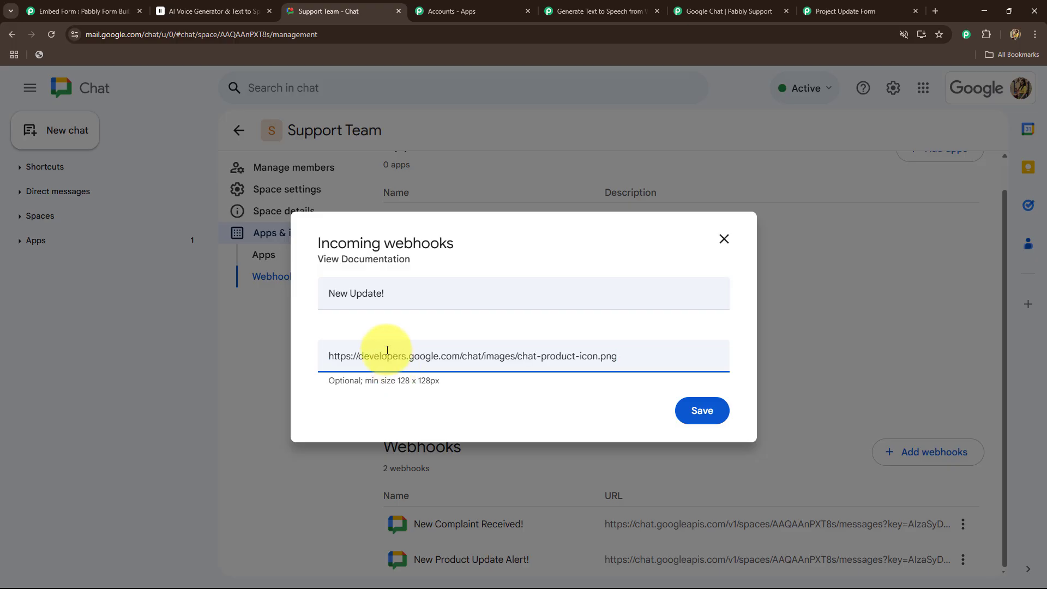
{"action": "left_click", "coordinate": [697, 415]}
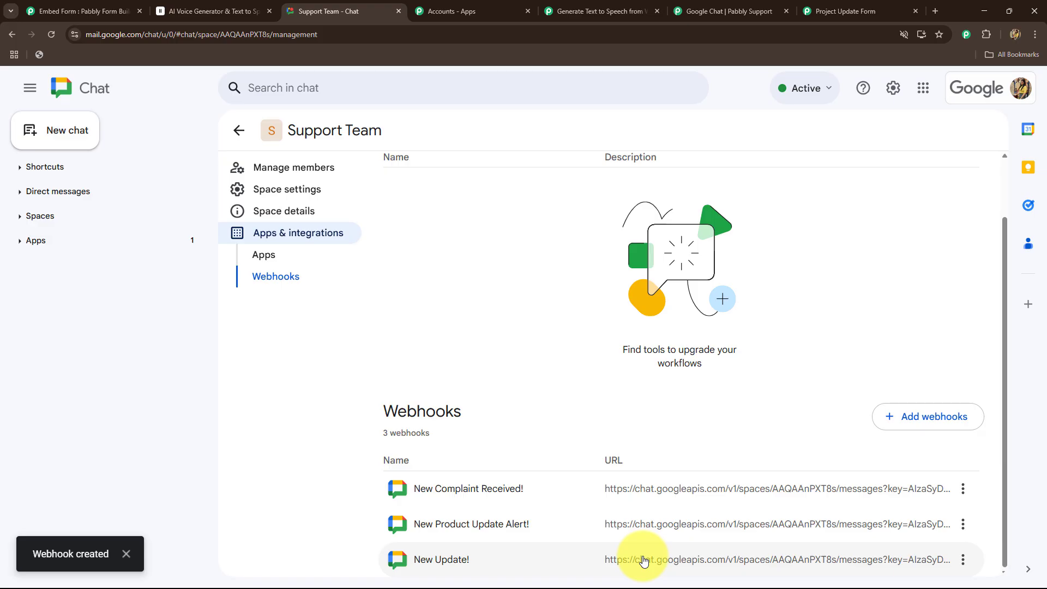
- Copy the New Update! webhook's link and paste it into the Chat Webhook URL field back in Pabbly Connect
{"action": "left_click", "coordinate": [963, 560]}
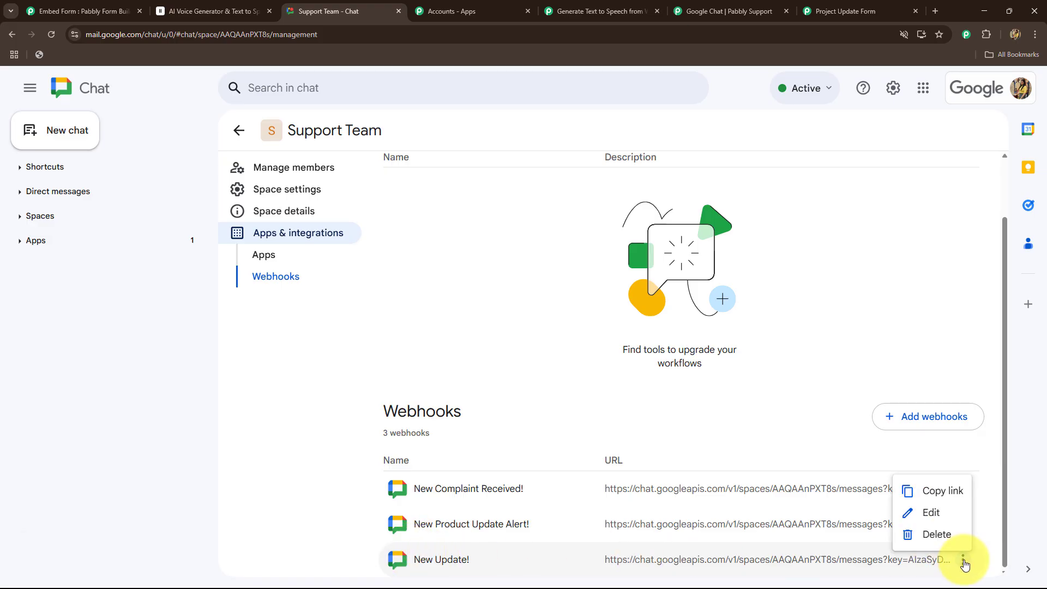
{"action": "left_click", "coordinate": [943, 491]}
{"action": "left_click", "coordinate": [598, 8]}
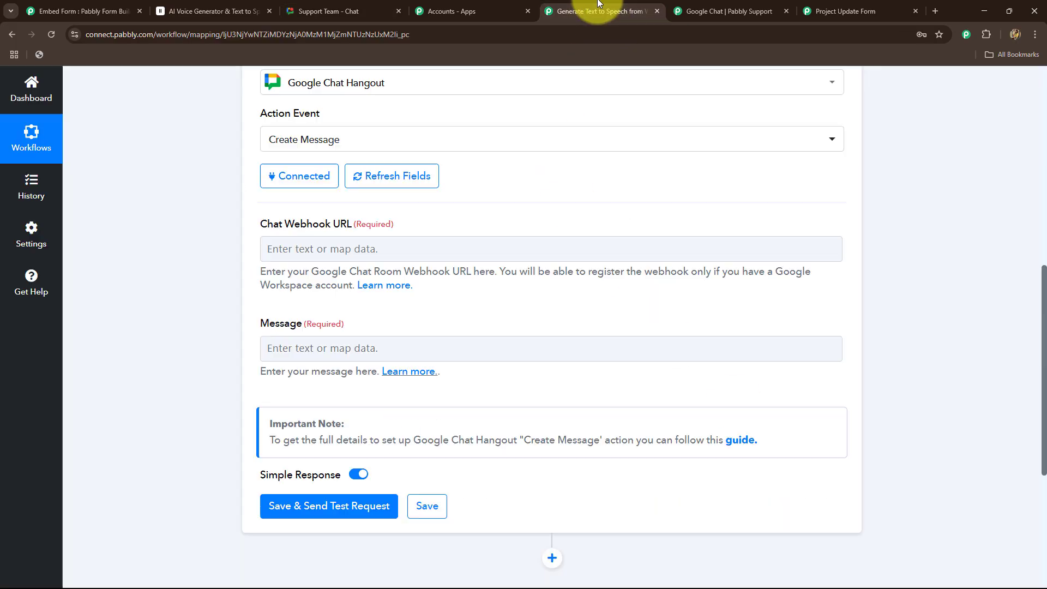
{"action": "left_click", "coordinate": [365, 249]}
{"action": "key", "text": "ctrl+v"}
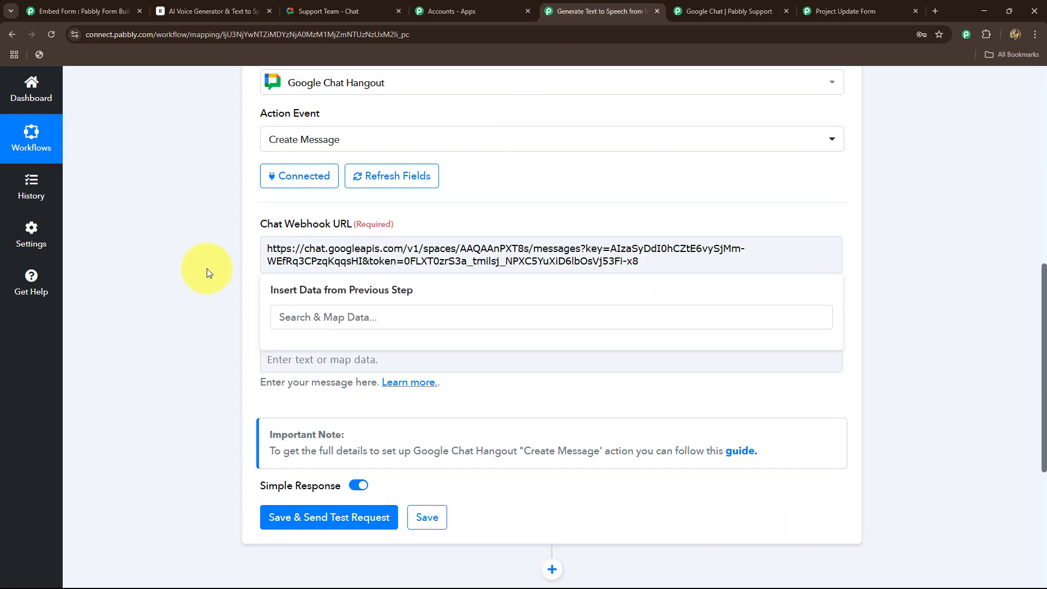
{"action": "left_click", "coordinate": [206, 269]}
- Compose the Google Chat message as "New Update!" followed on a new line by the mapped FileURL from the ElevenLabs step
{"action": "scroll", "coordinate": [206, 269], "scroll_direction": "down", "scroll_amount": 2}
{"action": "left_click", "coordinate": [281, 248]}
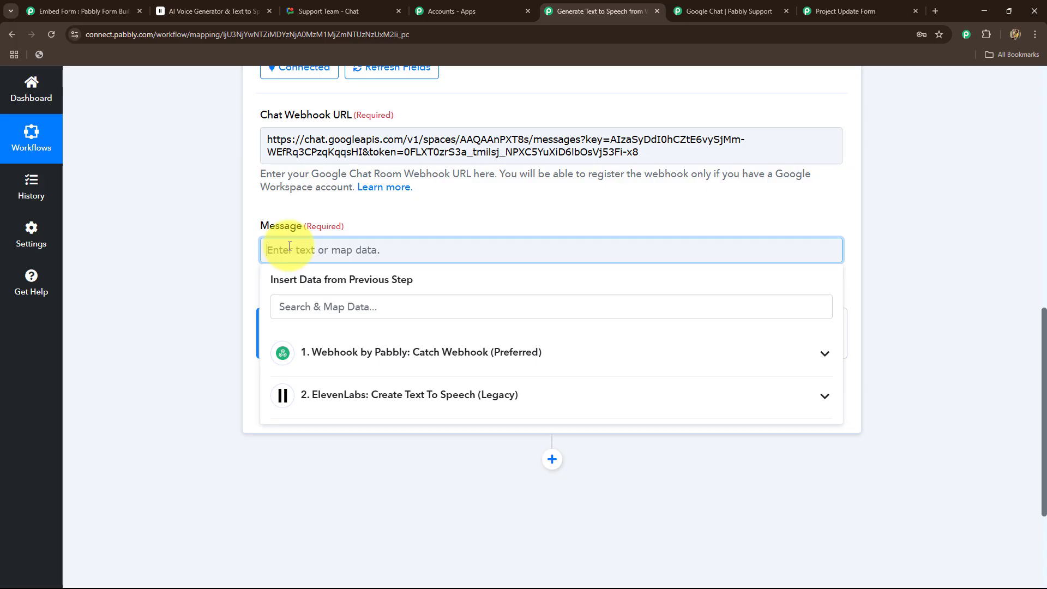
{"action": "type", "text": "New Update!"}
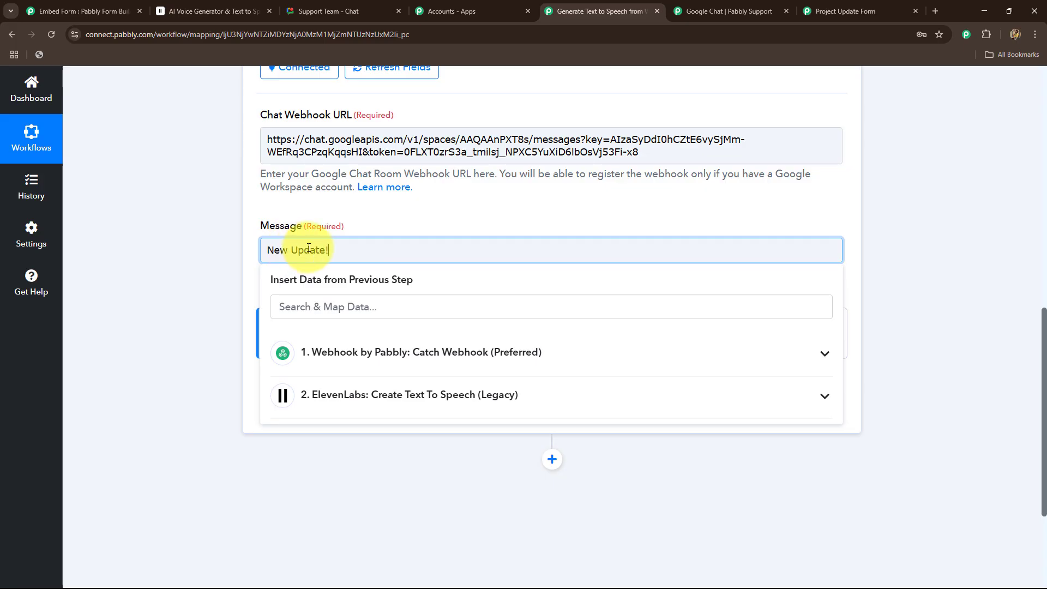
{"action": "key", "text": "Return"}
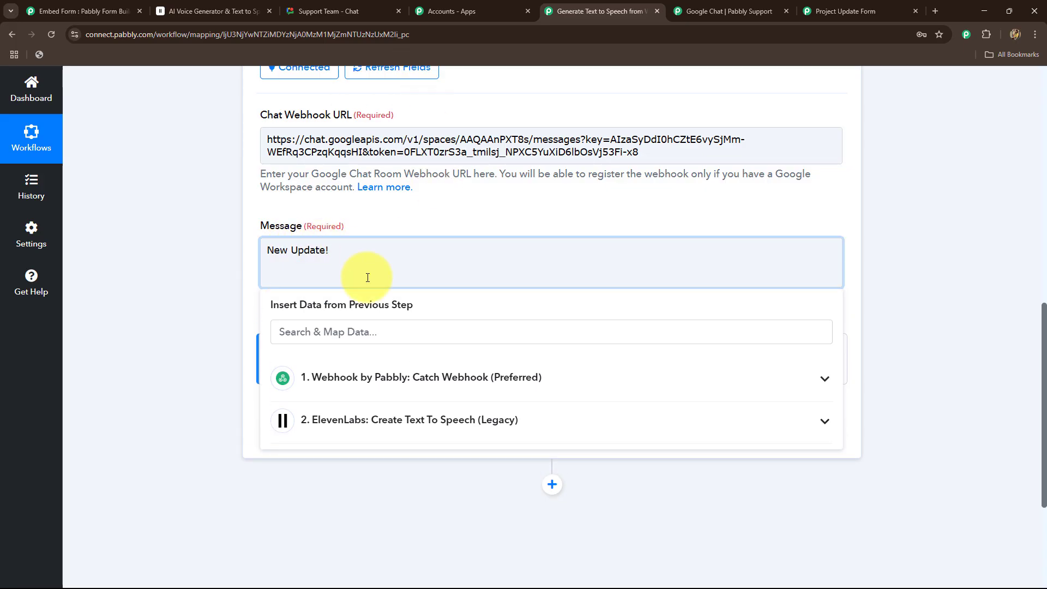
{"action": "left_click", "coordinate": [370, 431]}
{"action": "scroll", "coordinate": [392, 332], "scroll_direction": "down", "scroll_amount": 4}
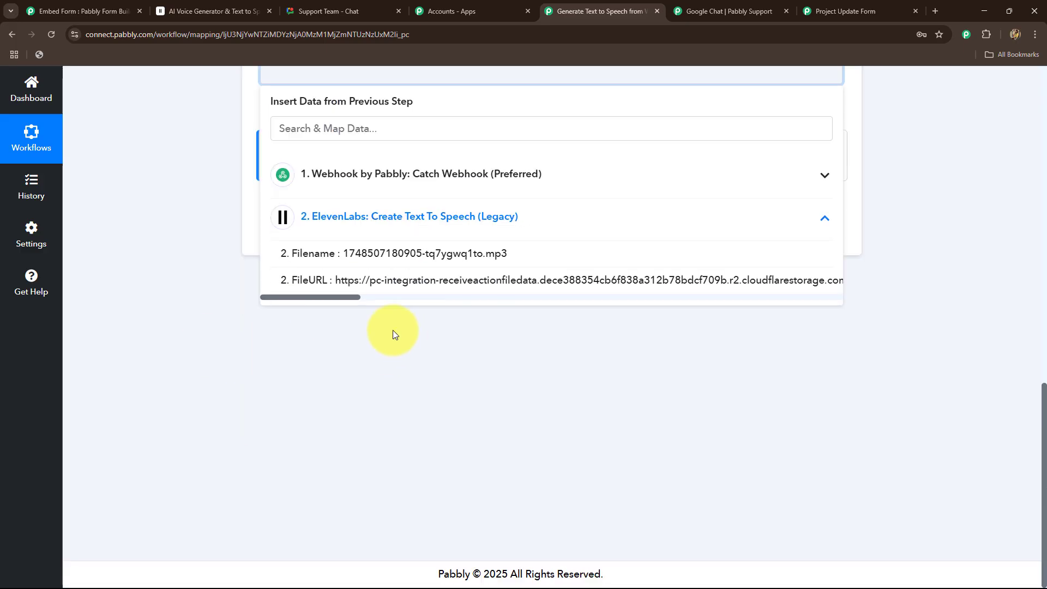
{"action": "left_click", "coordinate": [495, 290]}
{"action": "scroll", "coordinate": [243, 316], "scroll_direction": "up", "scroll_amount": 2}
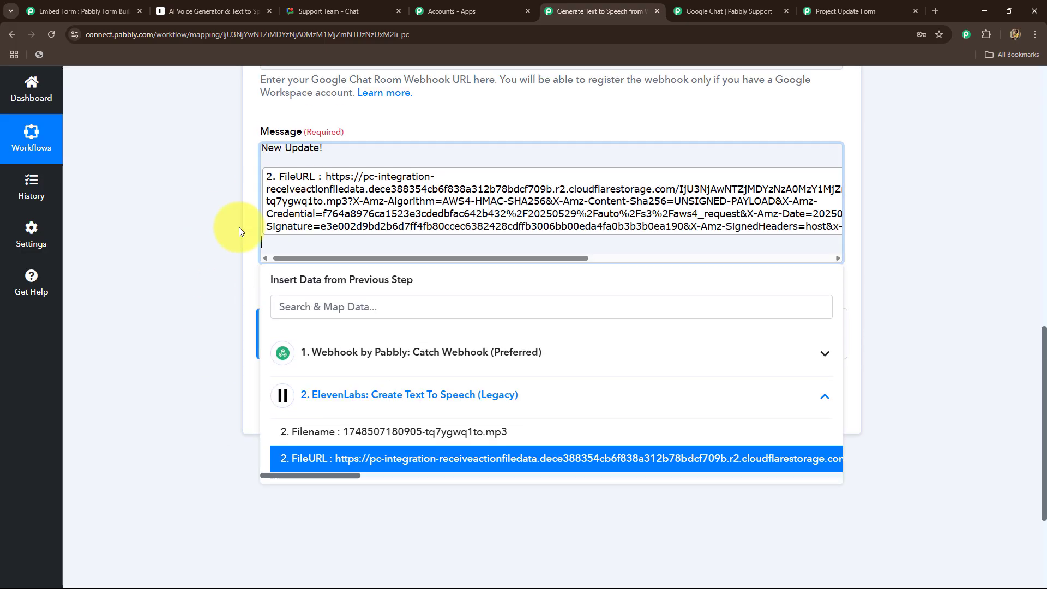
{"action": "left_click", "coordinate": [239, 228]}
- Save the Create Message action with a test request and check for the message in Google Chat's Support Team space
{"action": "left_click", "coordinate": [337, 417]}
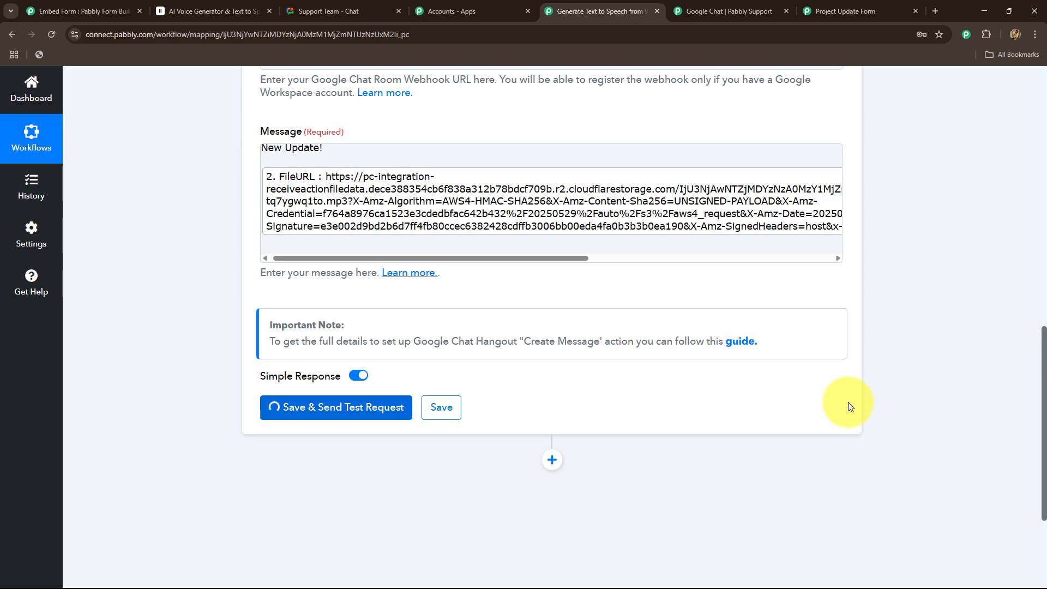
{"action": "scroll", "coordinate": [849, 406], "scroll_direction": "down", "scroll_amount": 4}
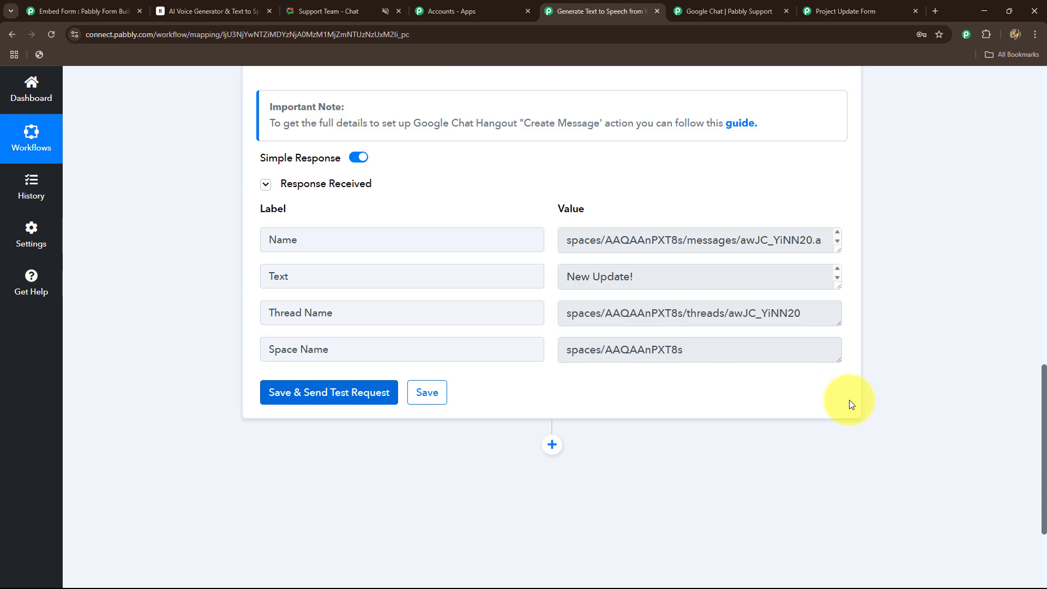
{"action": "left_click", "coordinate": [330, 10]}
{"action": "left_click", "coordinate": [236, 130]}
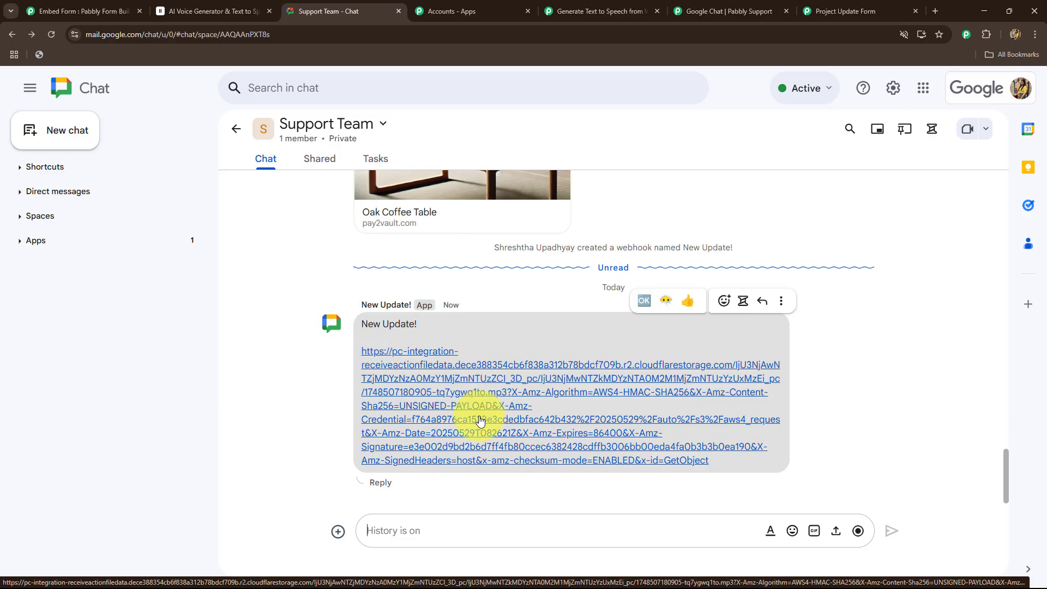
- Switch back to the Pabbly Connect workflow and collapse the Google Chat Hangout step
{"action": "left_click", "coordinate": [605, 10]}
{"action": "scroll", "coordinate": [941, 294], "scroll_direction": "up", "scroll_amount": 10}
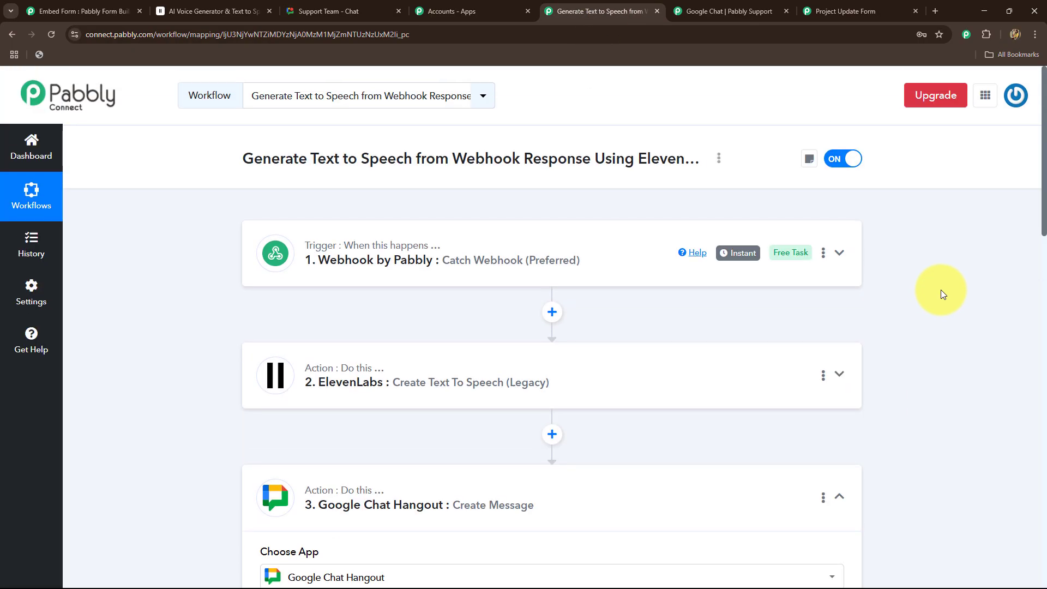
{"action": "left_click", "coordinate": [839, 495]}
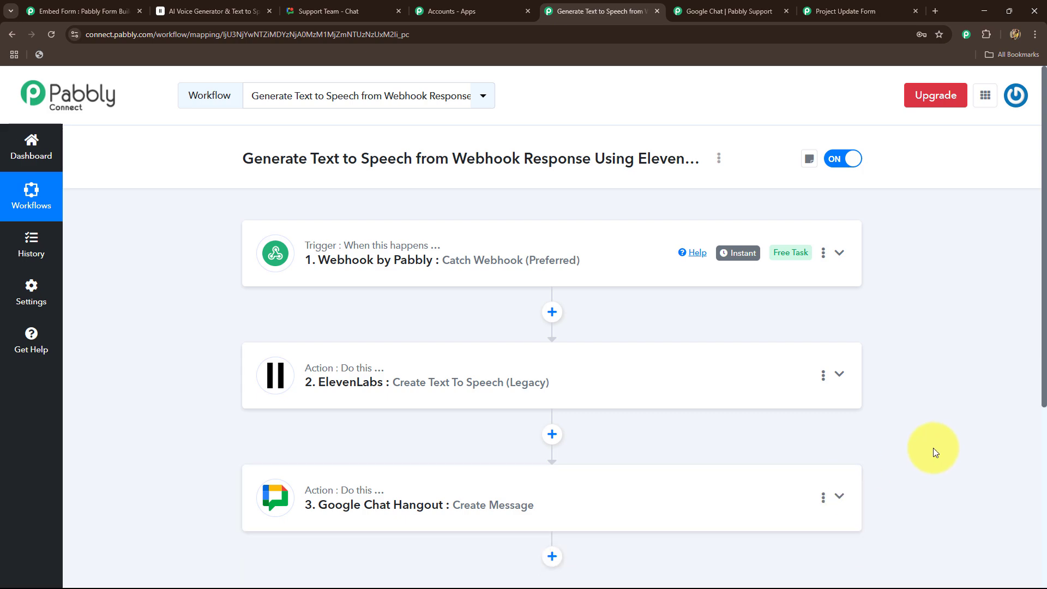